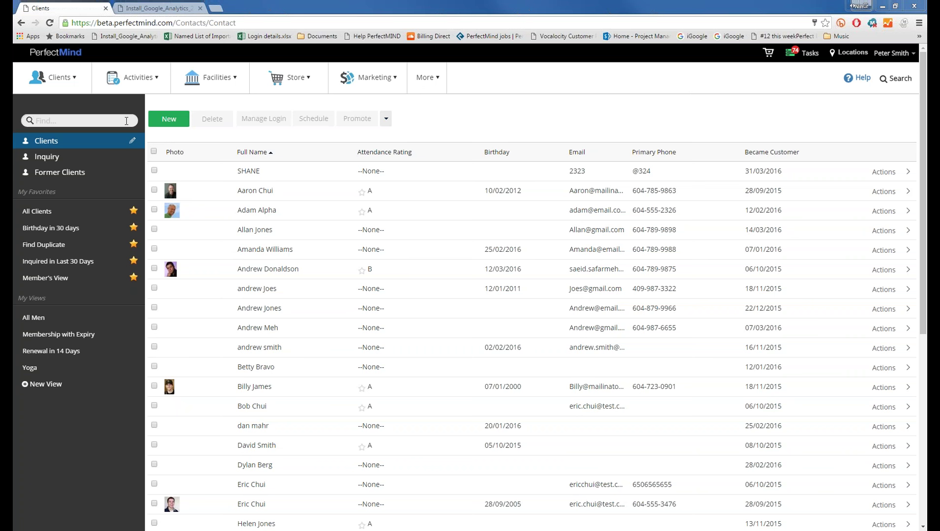
Step: Open the document management page to view the available document folders
{"action": "left_click", "coordinate": [54, 77]}
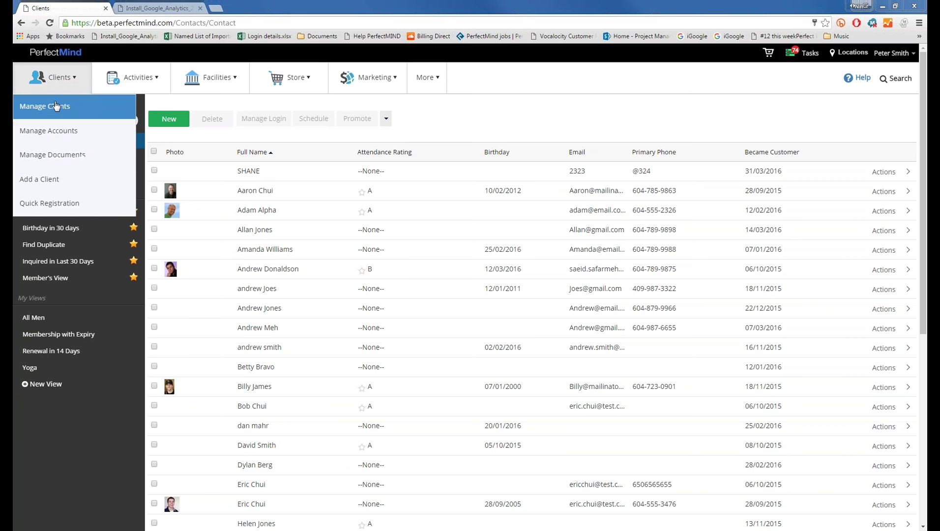
{"action": "left_click", "coordinate": [56, 162]}
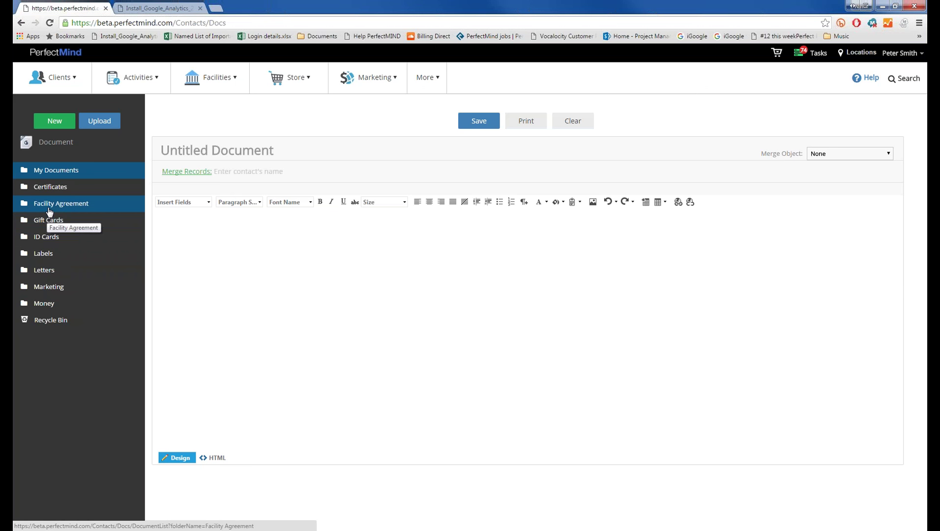
Step: Go to the client list, select the second client, and view the Gift Cards templates available for printing without printing one
{"action": "left_click", "coordinate": [62, 81]}
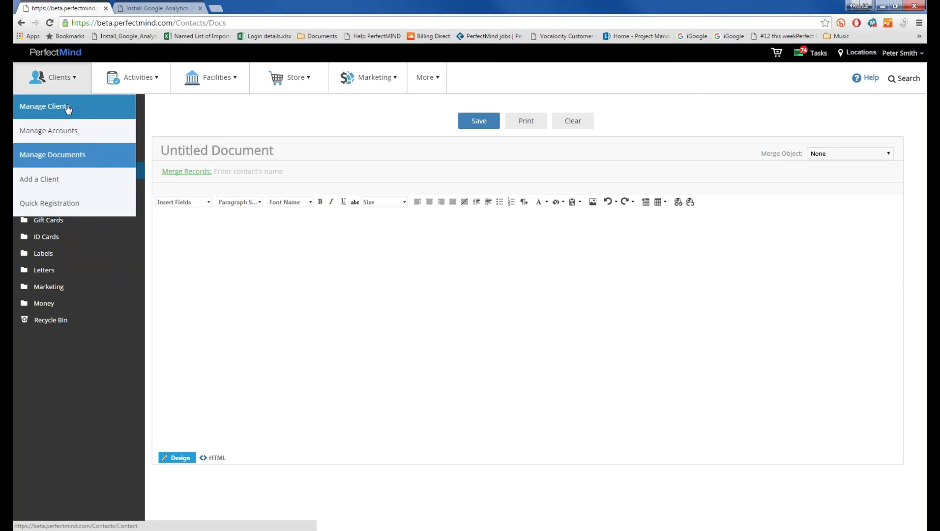
{"action": "left_click", "coordinate": [67, 109]}
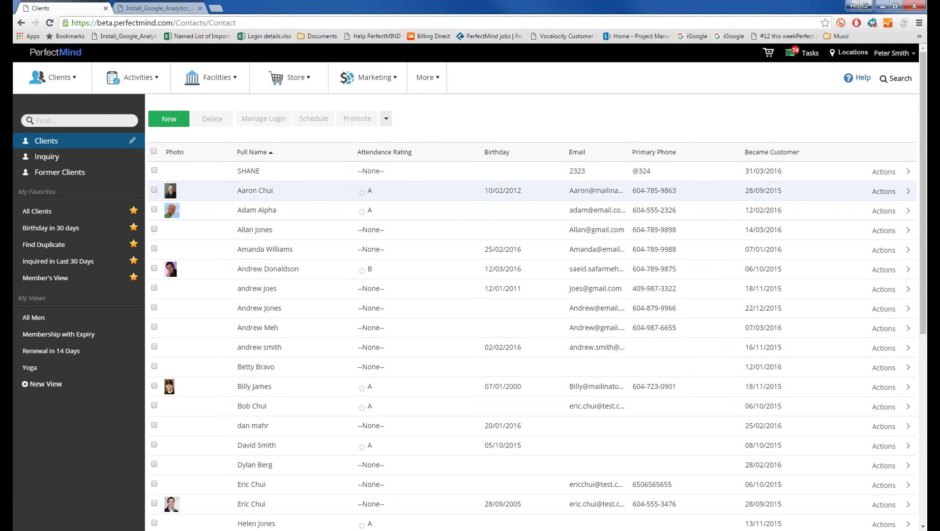
{"action": "left_click", "coordinate": [155, 190]}
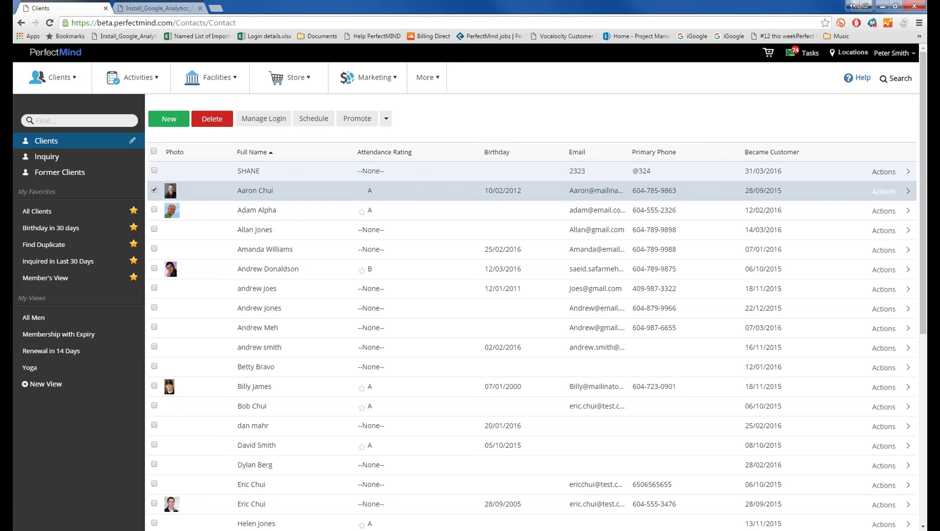
{"action": "left_click", "coordinate": [386, 119]}
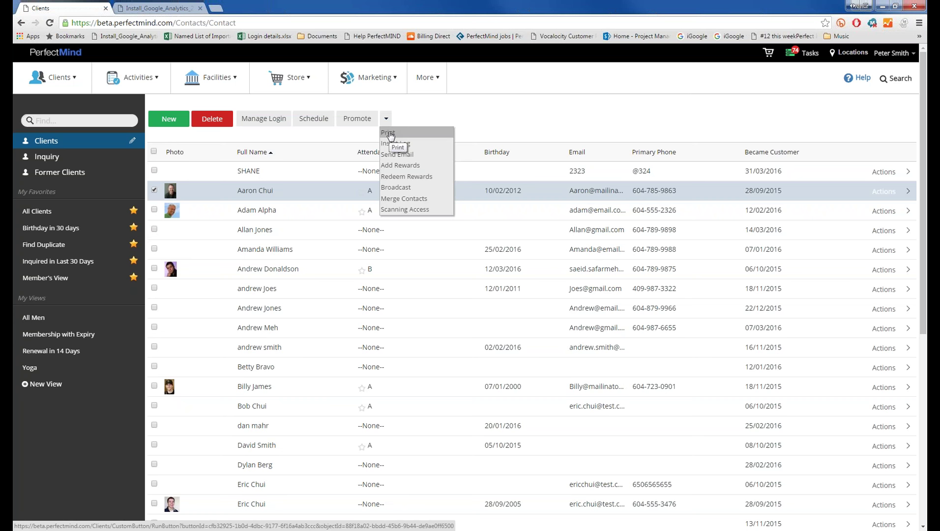
{"action": "left_click", "coordinate": [390, 134]}
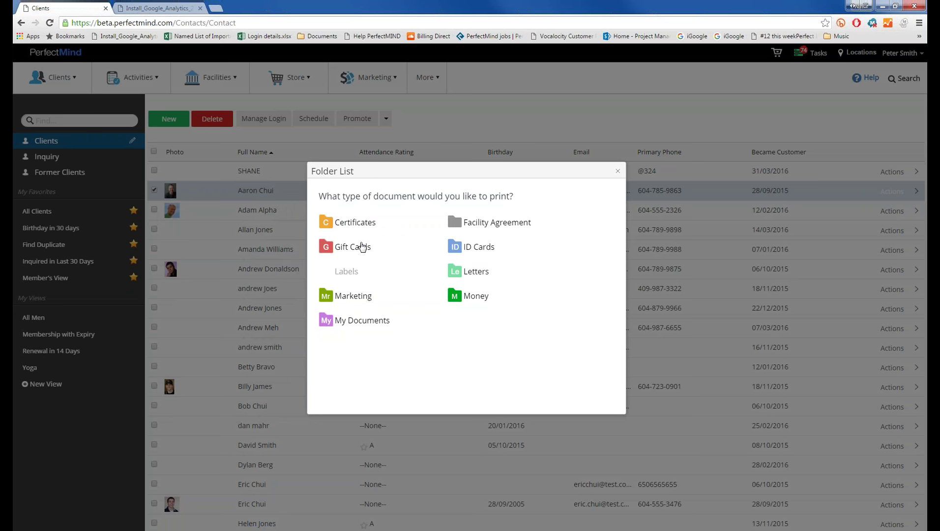
{"action": "left_click", "coordinate": [362, 247]}
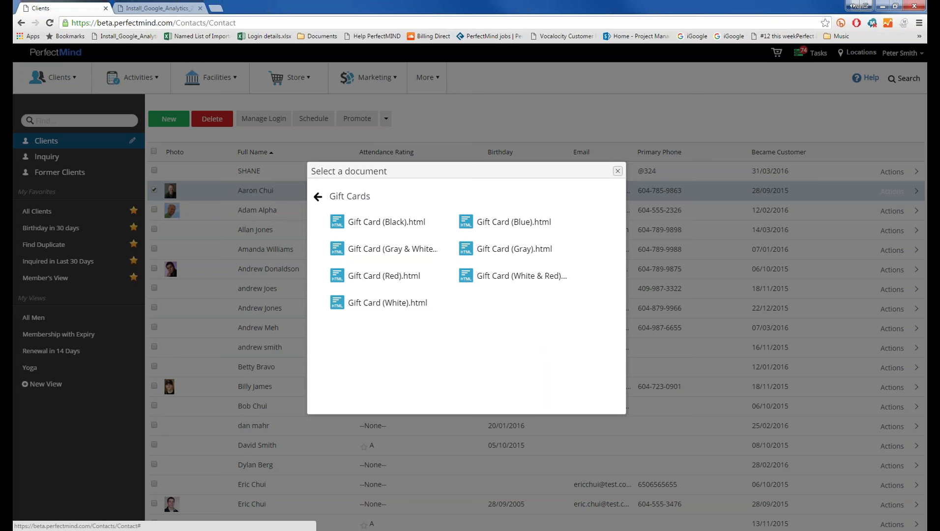
{"action": "left_click", "coordinate": [618, 171]}
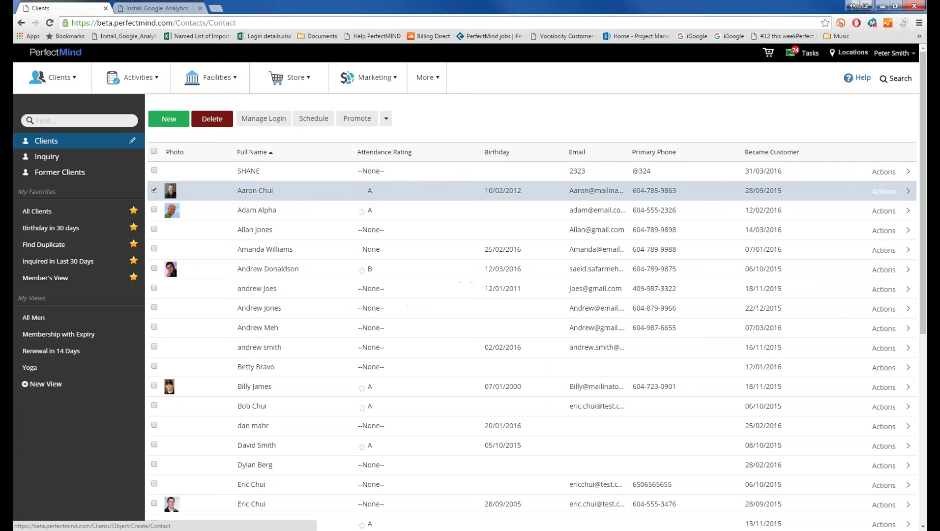
Step: Hide the Facility Booking Agreement template from the Facility Agreement document folder, moving it to the Recycle Bin
{"action": "left_click", "coordinate": [53, 78]}
{"action": "left_click", "coordinate": [53, 155]}
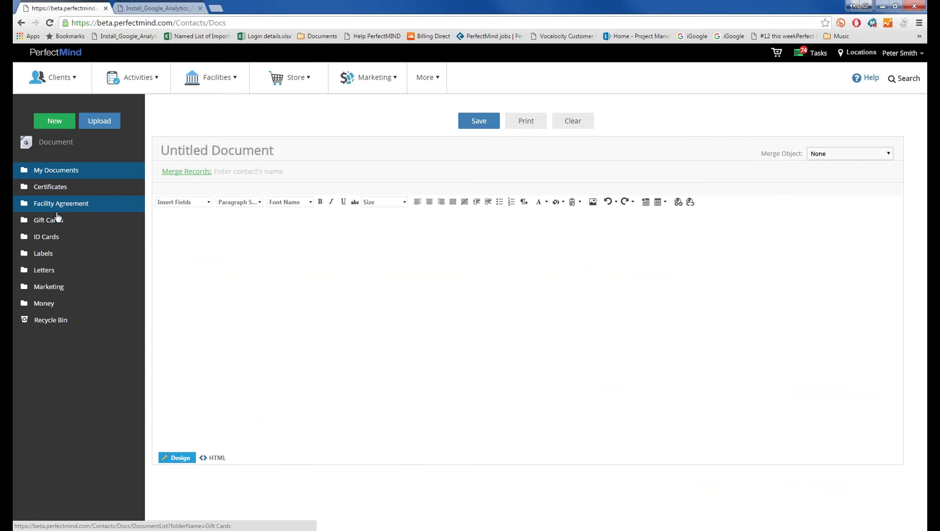
{"action": "left_click", "coordinate": [57, 206]}
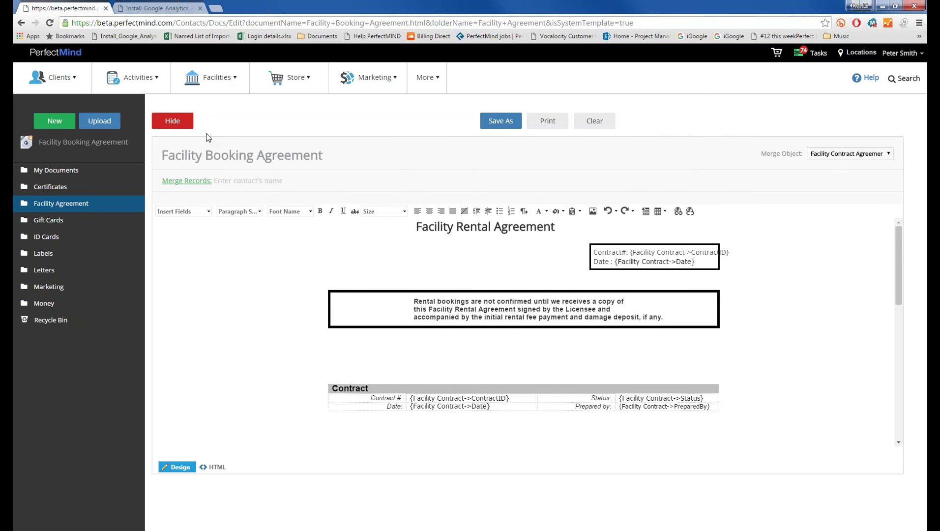
{"action": "left_click", "coordinate": [179, 123]}
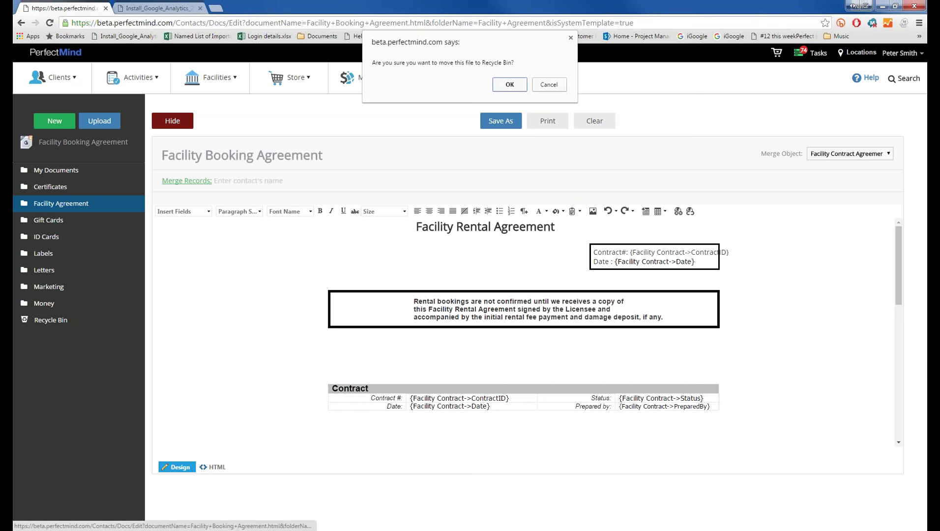
{"action": "left_click", "coordinate": [501, 86]}
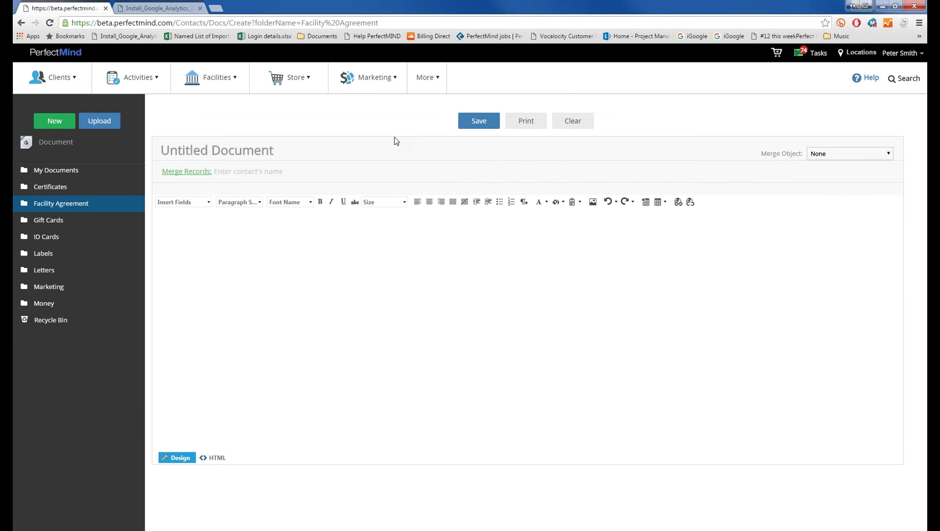
Step: Open the hidden Facility Booking Agreement from the documents Recycle Bin to view its restore option
{"action": "left_click", "coordinate": [49, 325]}
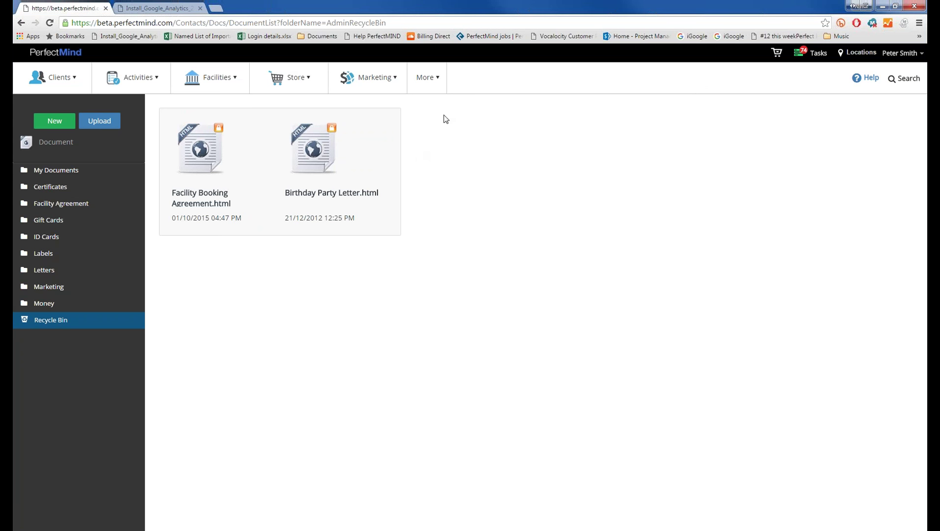
{"action": "left_click", "coordinate": [206, 157]}
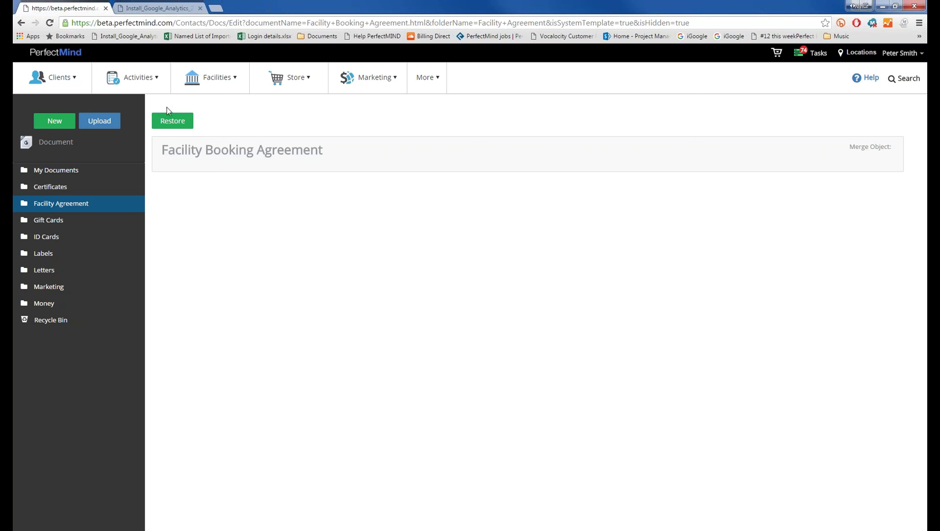
Step: Open the Make a Sale page in the store and search for a customer by first name
{"action": "left_click", "coordinate": [290, 77]}
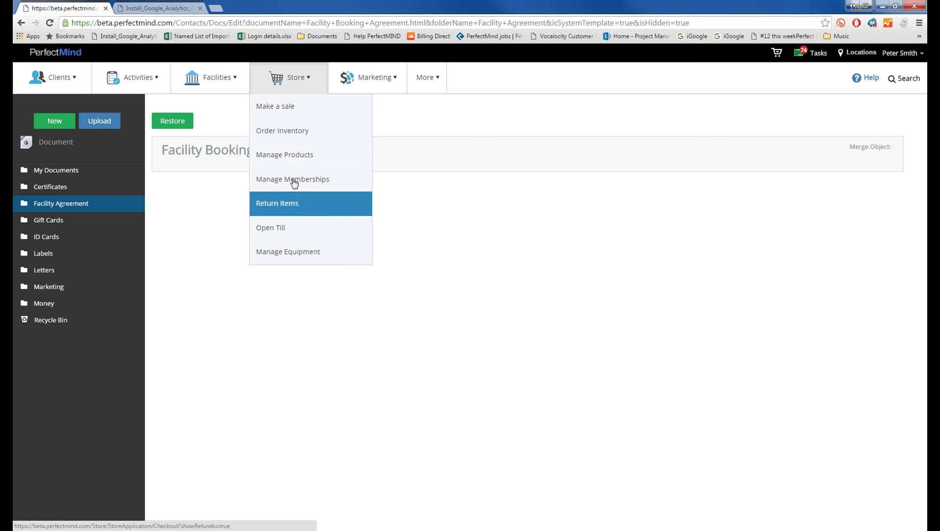
{"action": "left_click", "coordinate": [289, 109]}
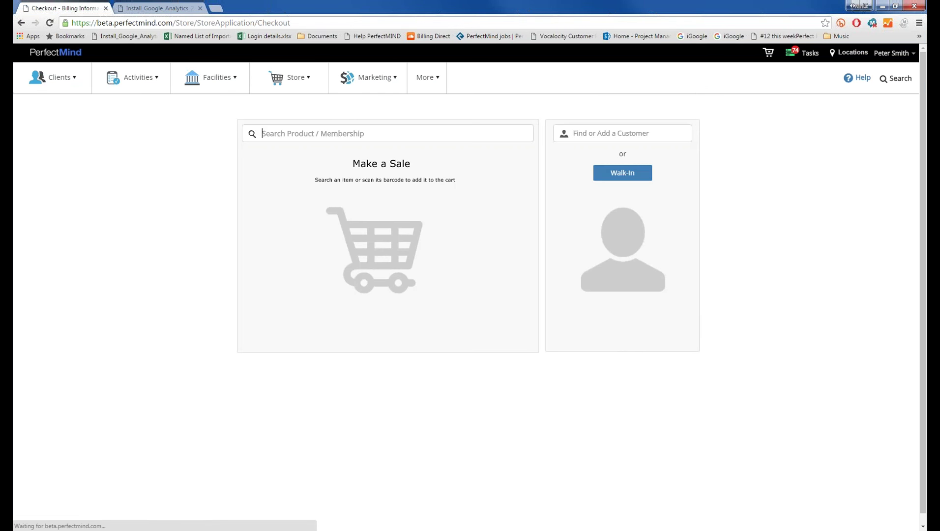
{"action": "left_click", "coordinate": [629, 136]}
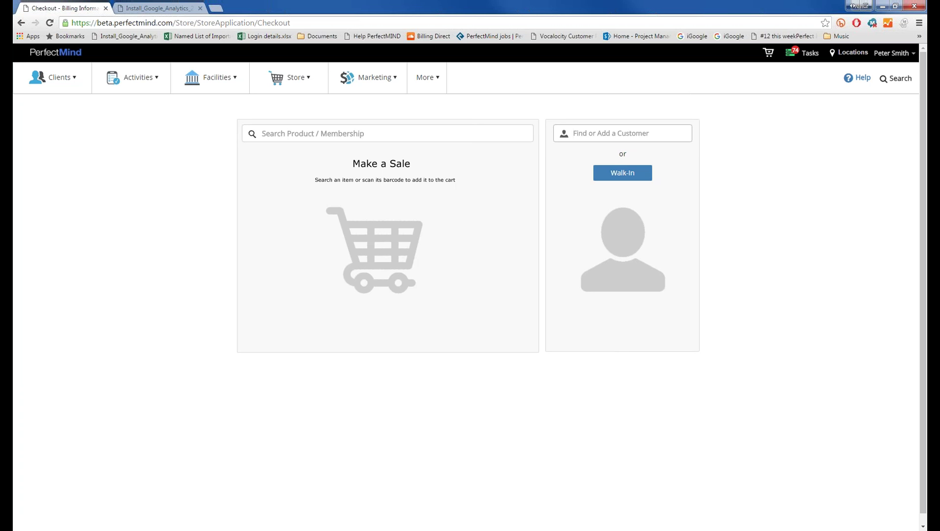
{"action": "type", "text": "annab"}
{"action": "key", "text": "BackSpace"}
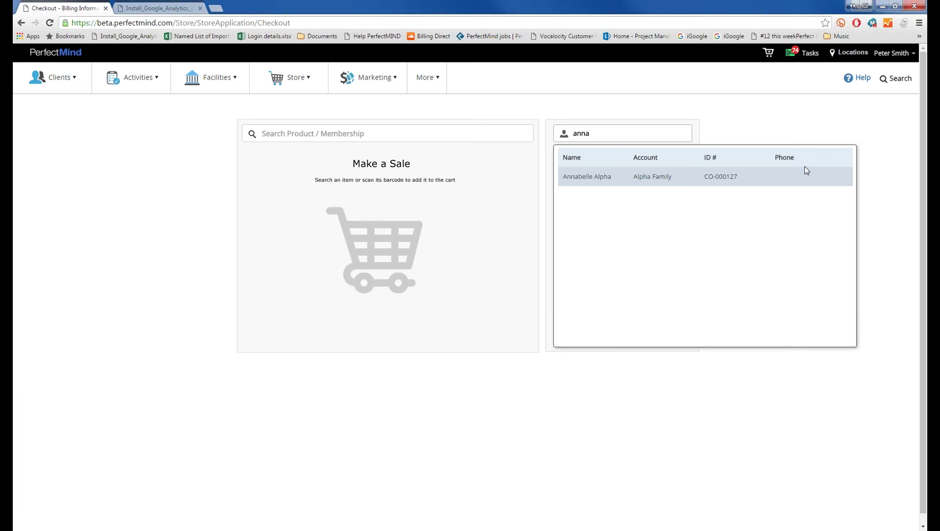
Step: Search the sale's customers by the family's last name instead, and dismiss the results without choosing anyone
{"action": "key", "text": "ctrl+a"}
{"action": "key", "text": "ctrl+s"}
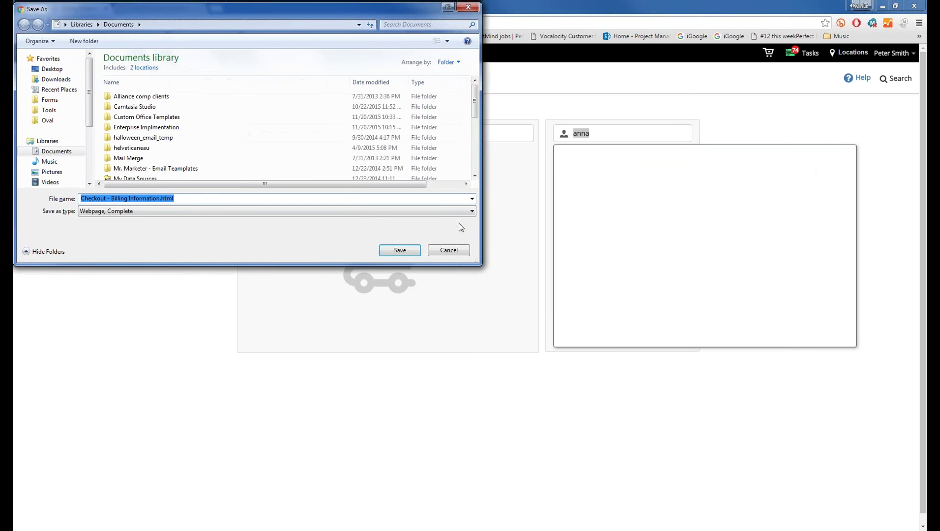
{"action": "left_click", "coordinate": [440, 250]}
{"action": "type", "text": "a"}
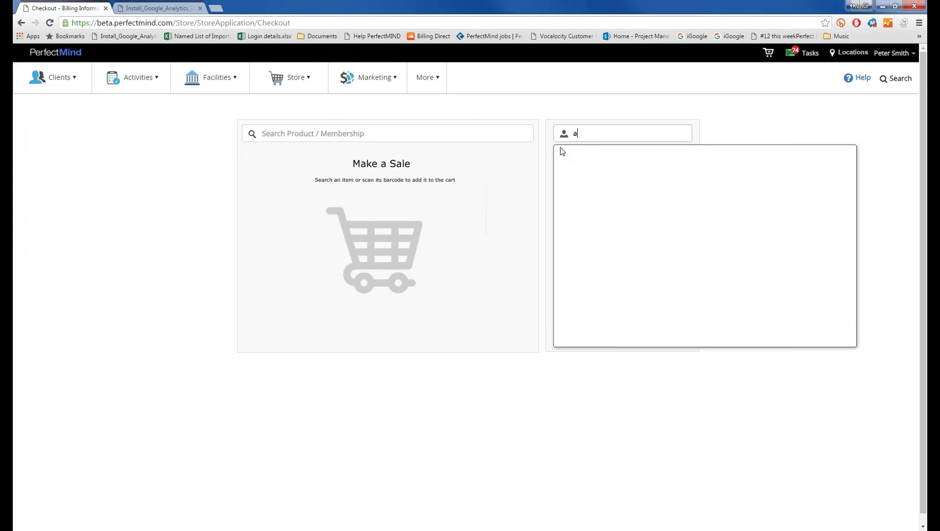
{"action": "type", "text": "lpha fac"}
{"action": "key", "text": "BackSpace"}
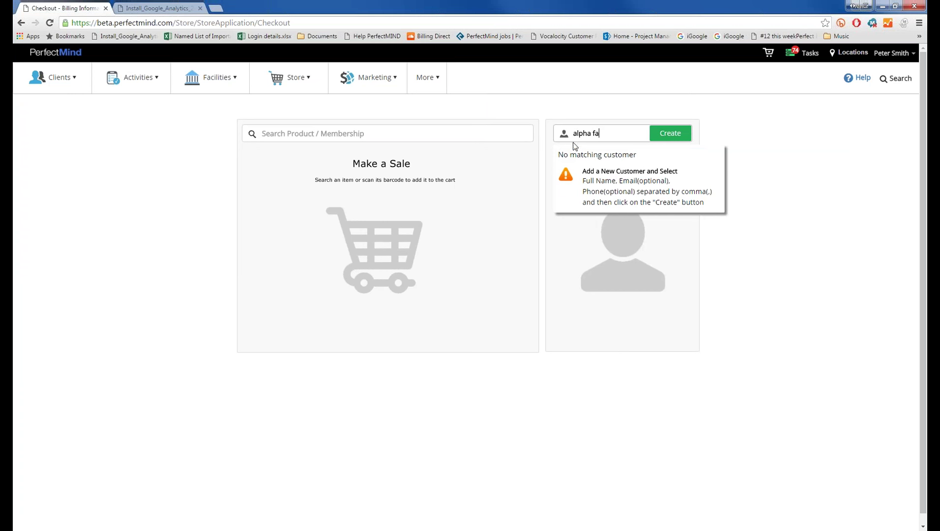
{"action": "key", "text": "BackSpace"}
{"action": "key", "text": "BackSpace"}
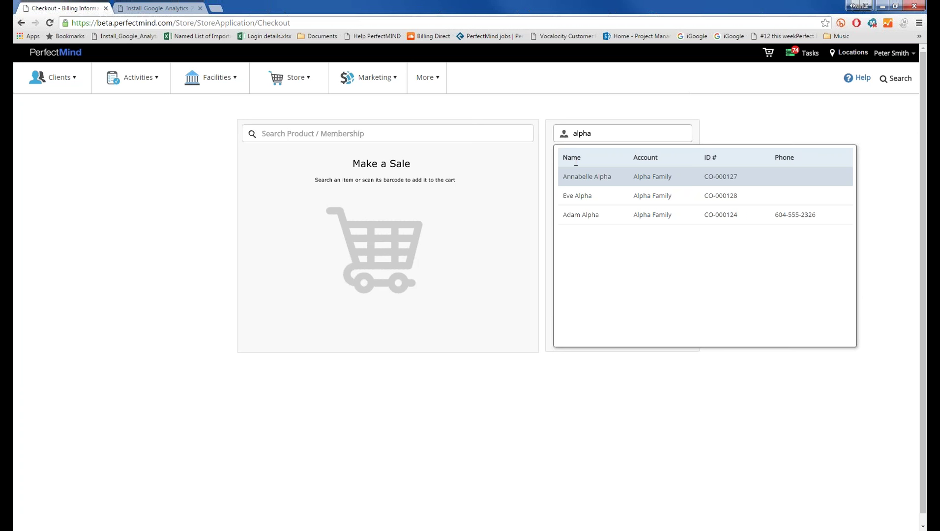
{"action": "left_click", "coordinate": [469, 162]}
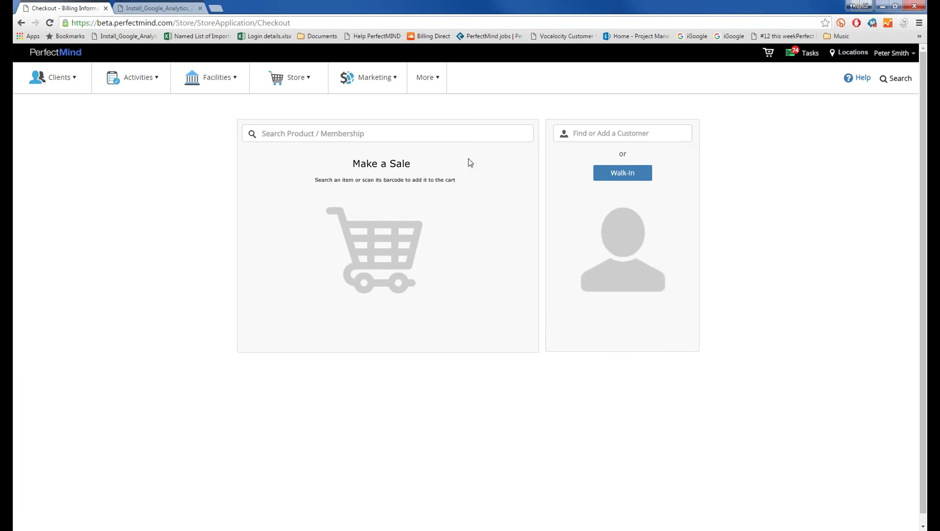
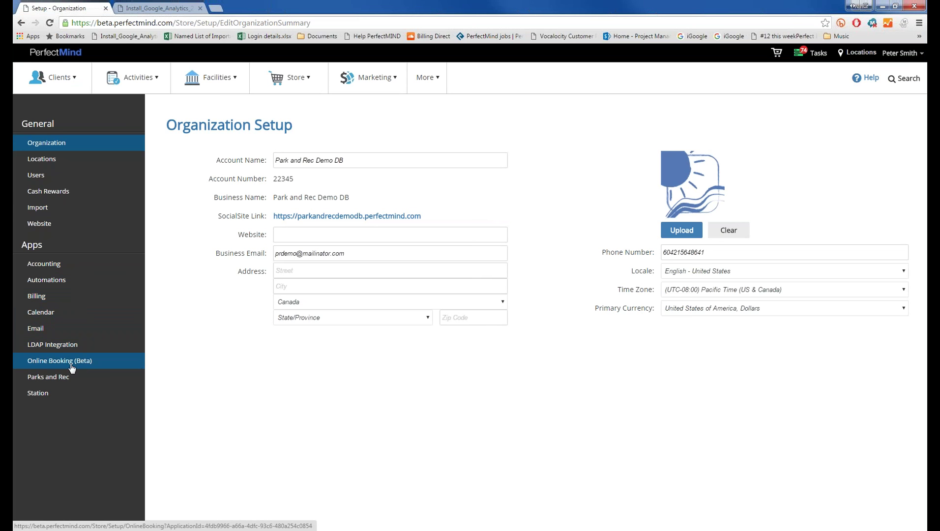
Step: Open the Online Booking (Beta) settings and review the filtering, restriction, notification, analytics and booking widget options
{"action": "left_click", "coordinate": [69, 364]}
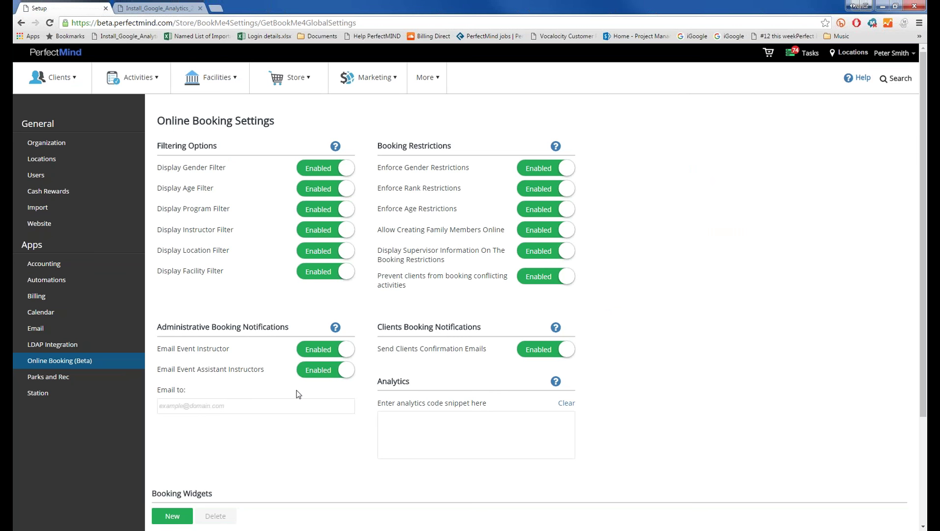
{"action": "scroll", "coordinate": [296, 392], "scroll_direction": "down", "scroll_amount": 3}
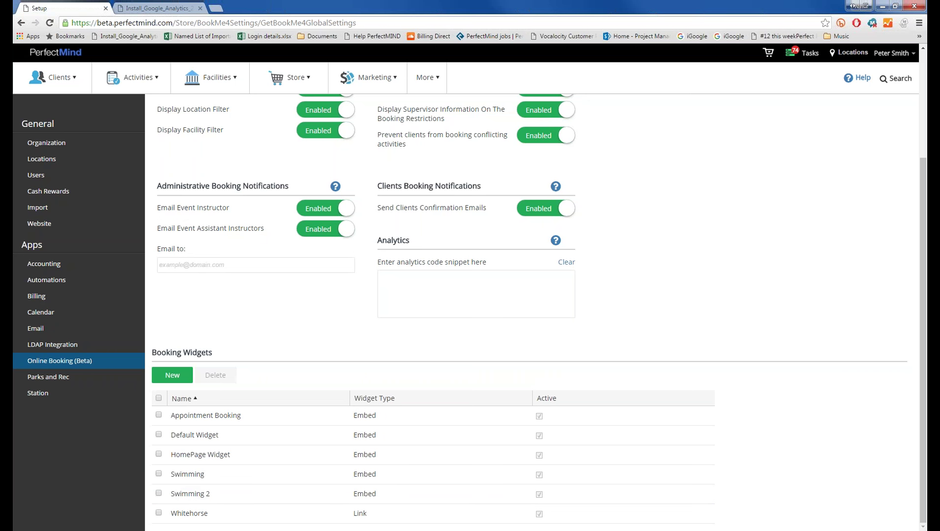
{"action": "scroll", "coordinate": [323, 448], "scroll_direction": "up", "scroll_amount": 3}
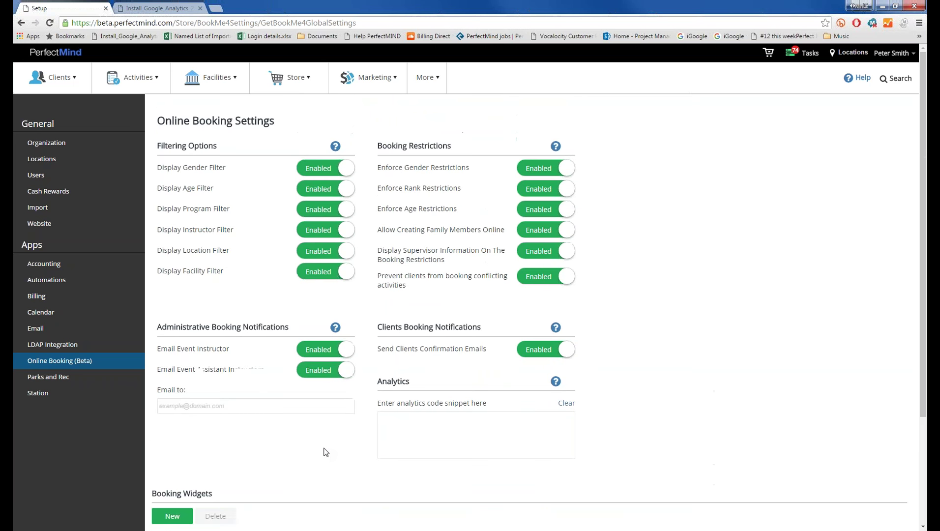
{"action": "scroll", "coordinate": [337, 423], "scroll_direction": "down", "scroll_amount": 1}
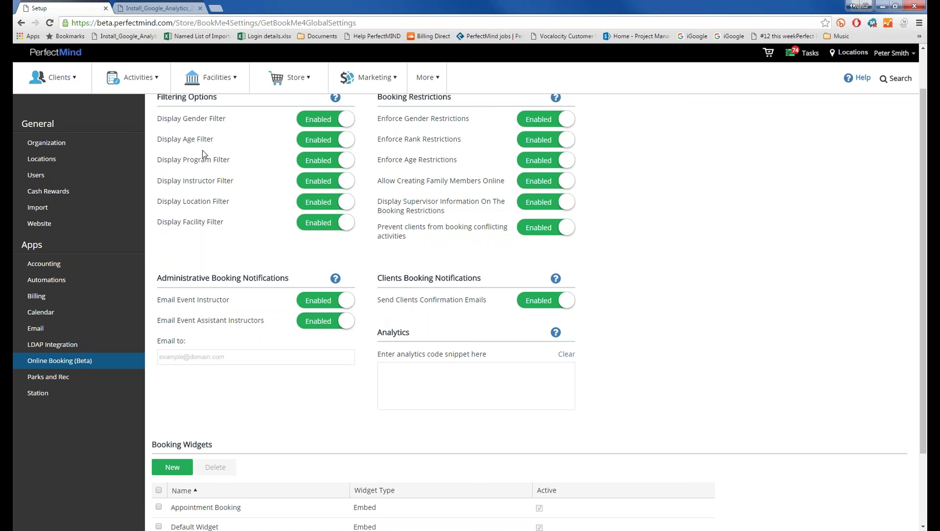
Step: Look at the Google Analytics tracking code example in the other browser tab and return to the Online Booking settings
{"action": "left_click", "coordinate": [143, 7]}
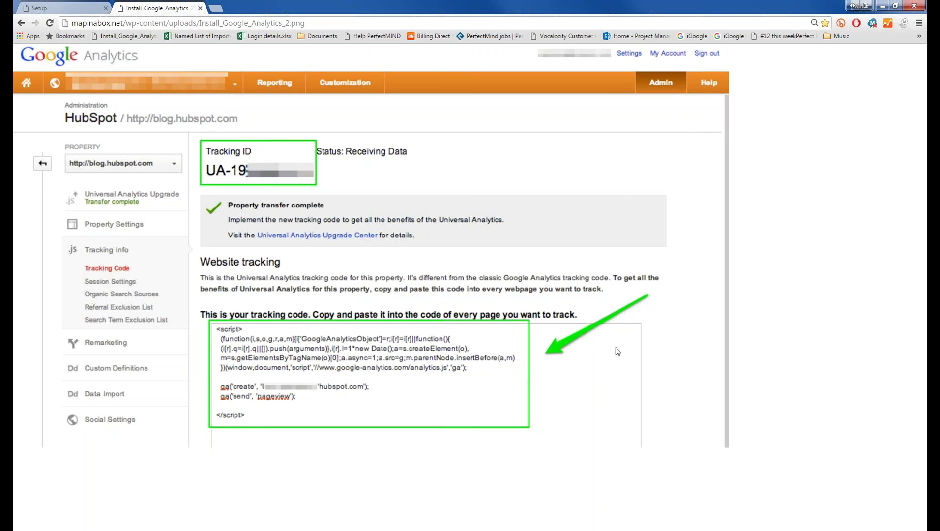
{"action": "key", "text": "ctrl+shift+Tab"}
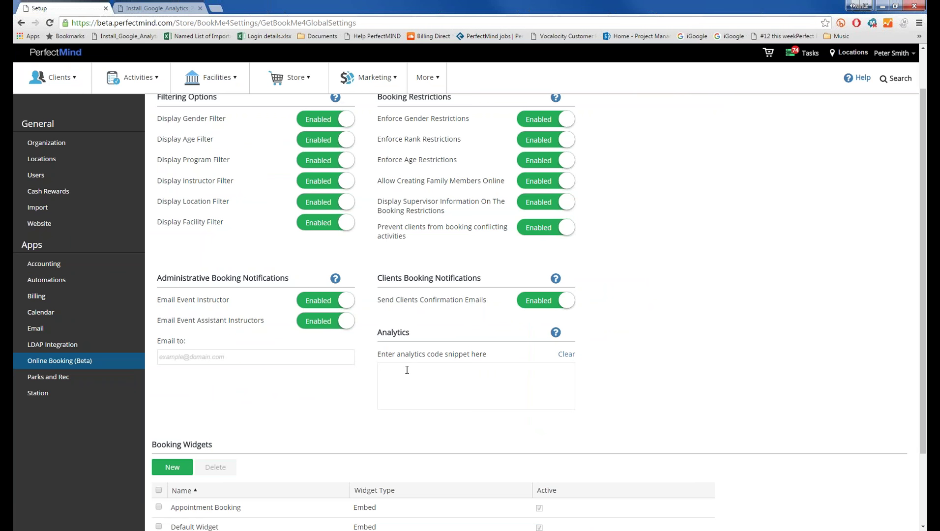
Step: Open the activities planner in a new browser tab and view the details of the 12:00 PM BC101 booking on the basketball court
{"action": "left_click", "coordinate": [126, 86]}
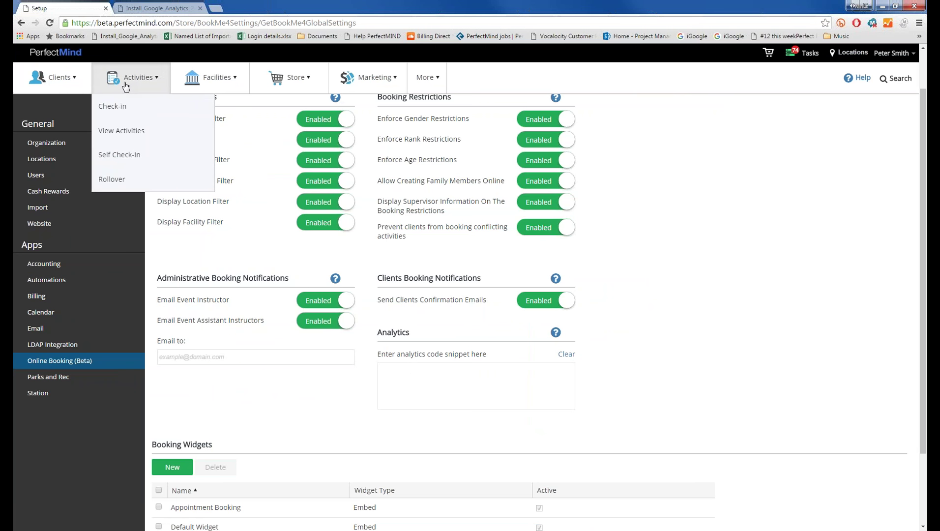
{"action": "right_click", "coordinate": [123, 131]}
{"action": "left_click", "coordinate": [145, 135]}
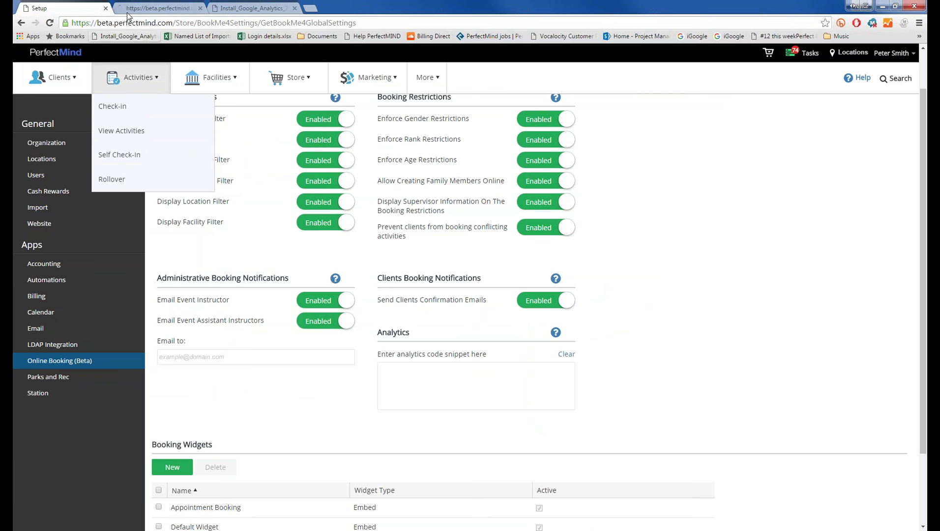
{"action": "left_click", "coordinate": [129, 9]}
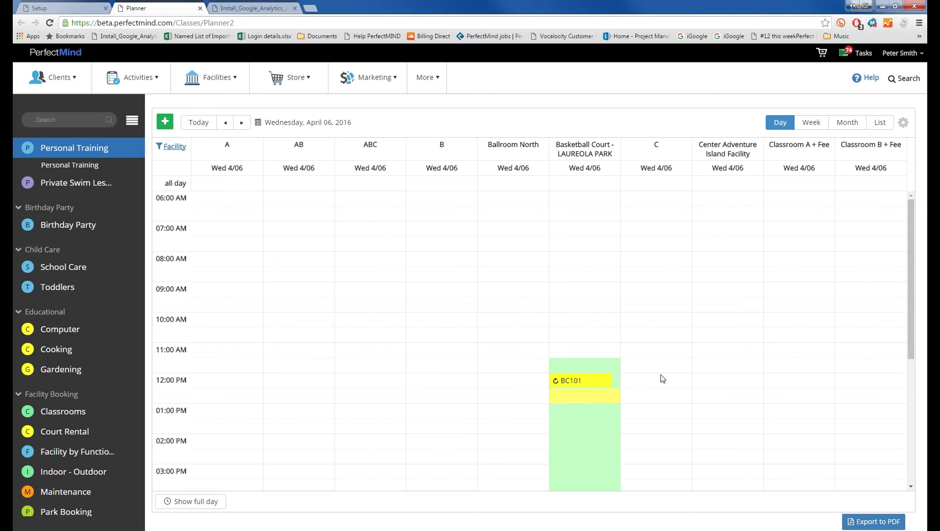
{"action": "left_click", "coordinate": [594, 383]}
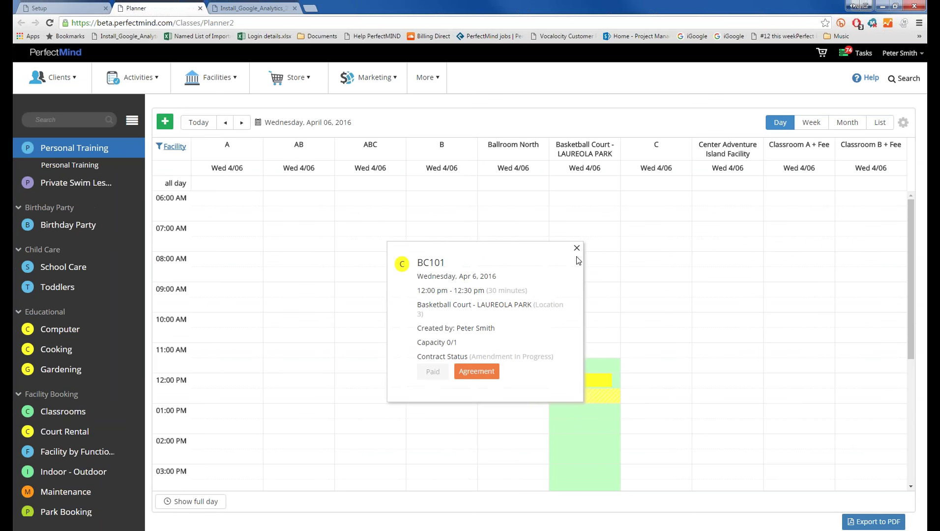
Step: Select the Personal Training service in the planner, then view and close the details of the 12:00 PM BC101 booking
{"action": "left_click", "coordinate": [577, 247]}
{"action": "left_click", "coordinate": [69, 165]}
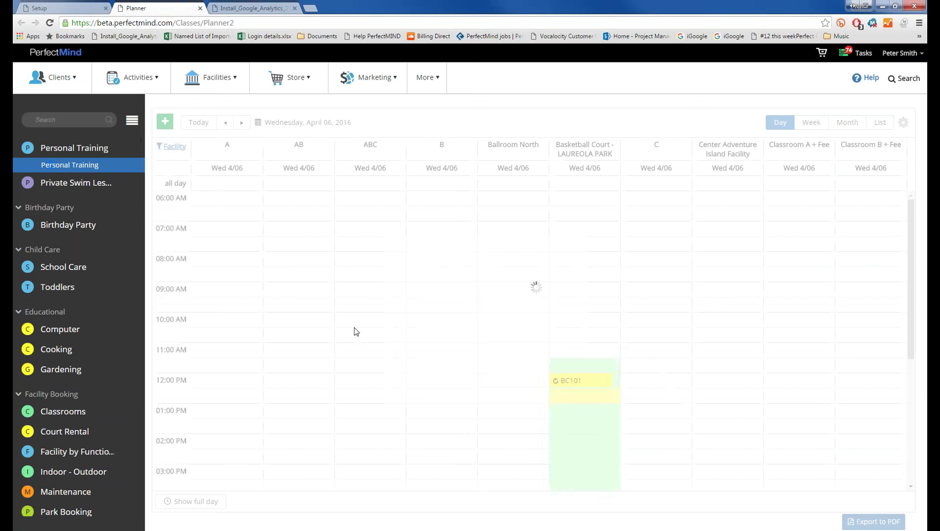
{"action": "left_click", "coordinate": [598, 381]}
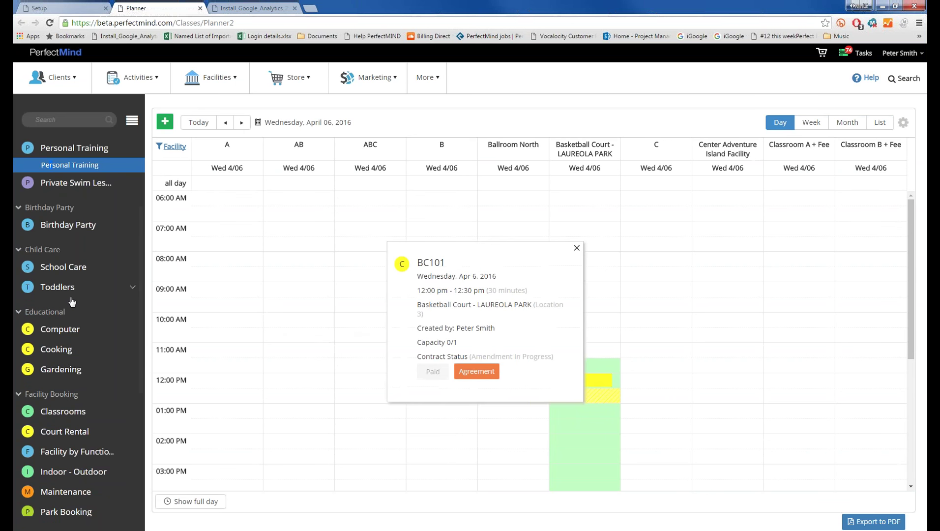
{"action": "left_click", "coordinate": [576, 249]}
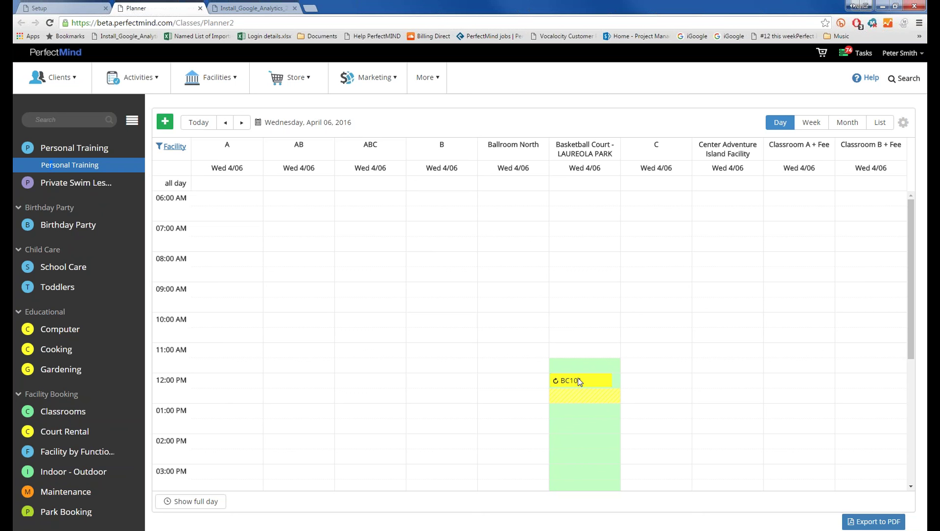
{"action": "mouse_move", "coordinate": [580, 380]}
Step: In the Calendar app's advanced settings, enable displaying the delete icon on calendar events and save
{"action": "left_click", "coordinate": [45, 6]}
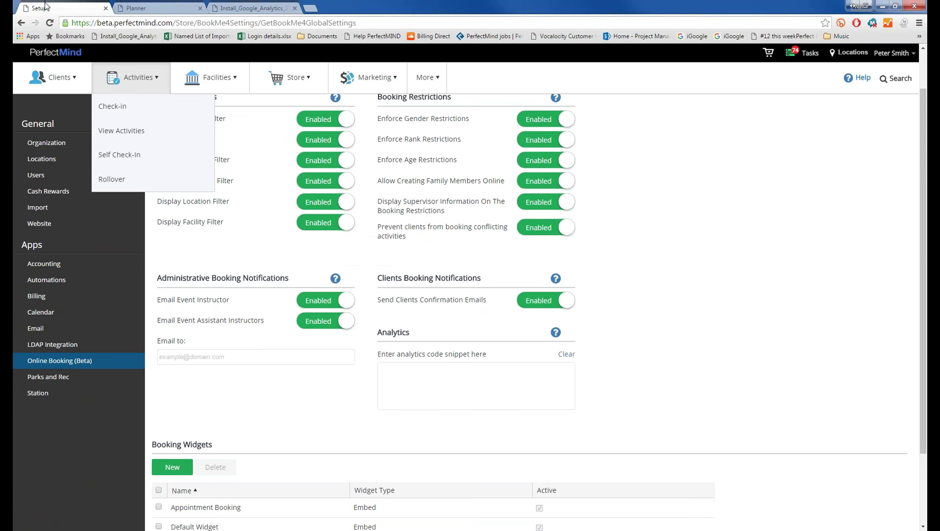
{"action": "left_click", "coordinate": [41, 318]}
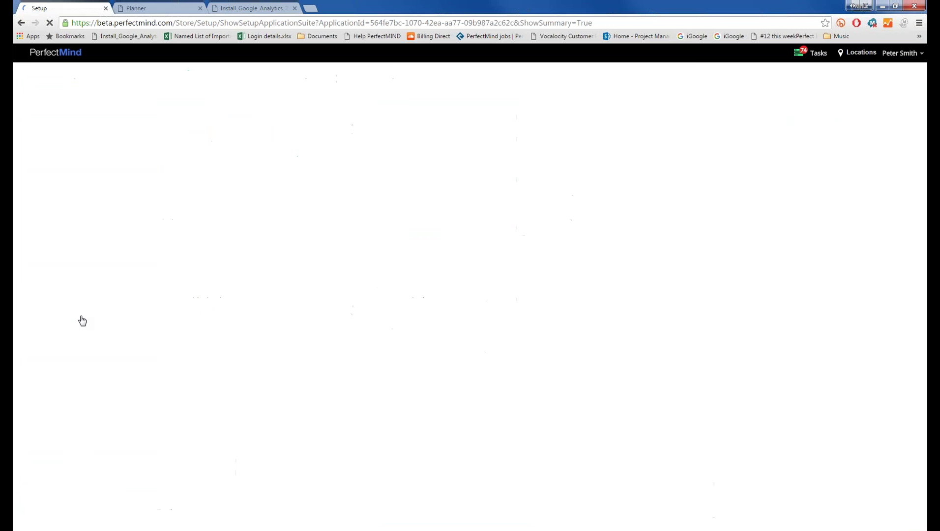
{"action": "left_click", "coordinate": [900, 54]}
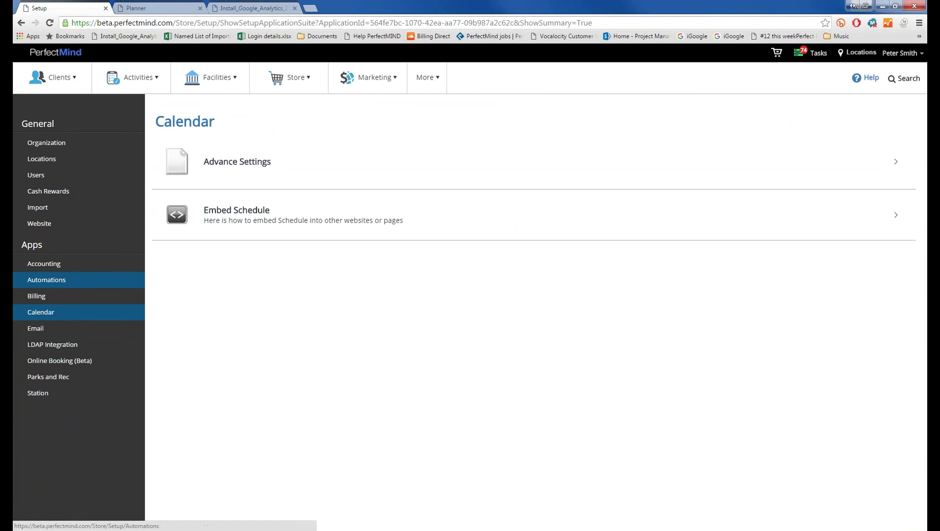
{"action": "left_click", "coordinate": [190, 163]}
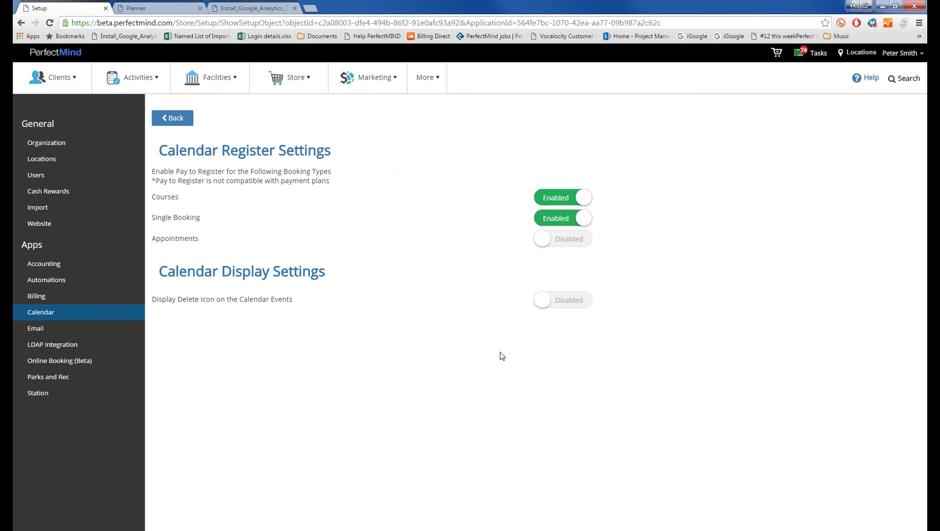
{"action": "left_click", "coordinate": [555, 301]}
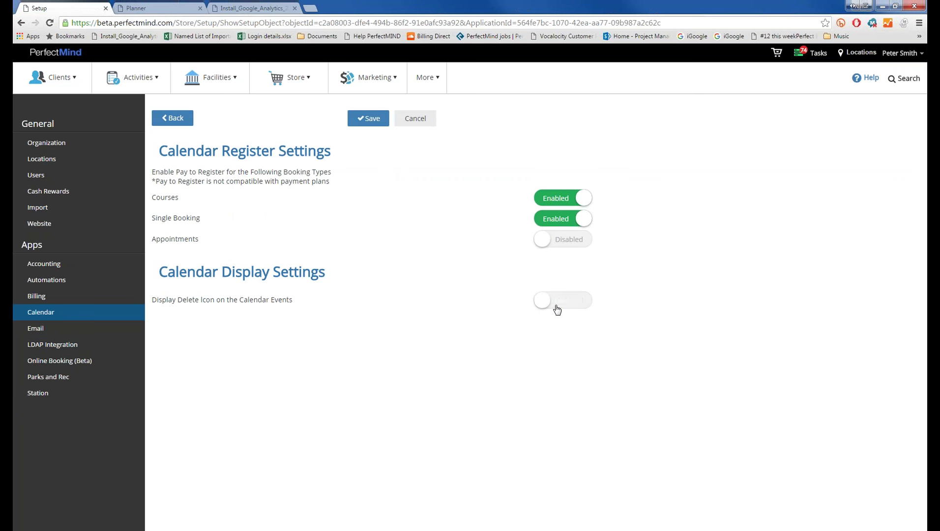
{"action": "left_click", "coordinate": [368, 118]}
Step: Return to the planner and recheck the BC101 booking's details with the Personal Training service selected
{"action": "left_click", "coordinate": [158, 8]}
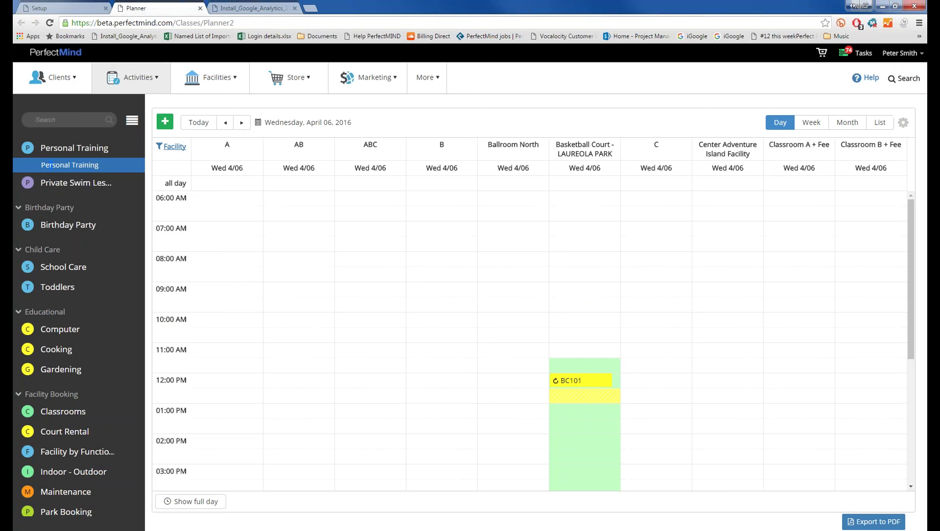
{"action": "left_click", "coordinate": [74, 168]}
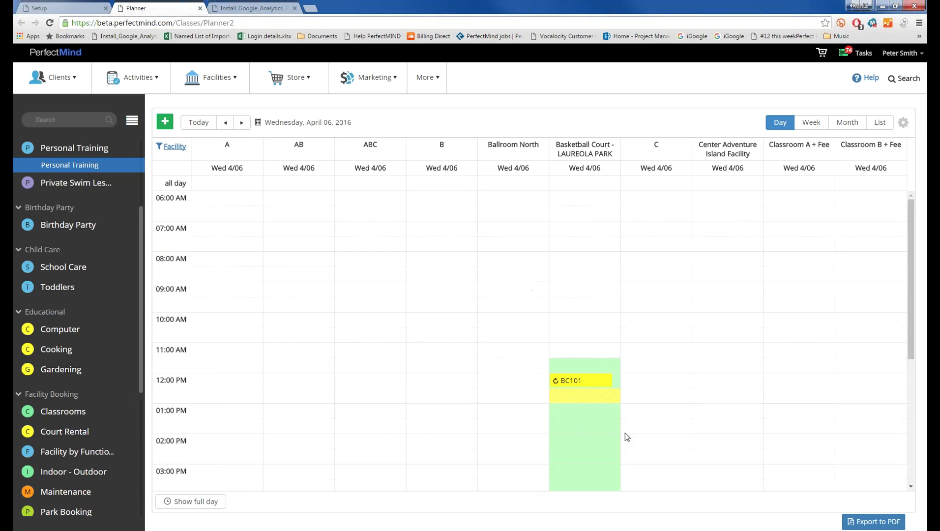
{"action": "left_click", "coordinate": [601, 380]}
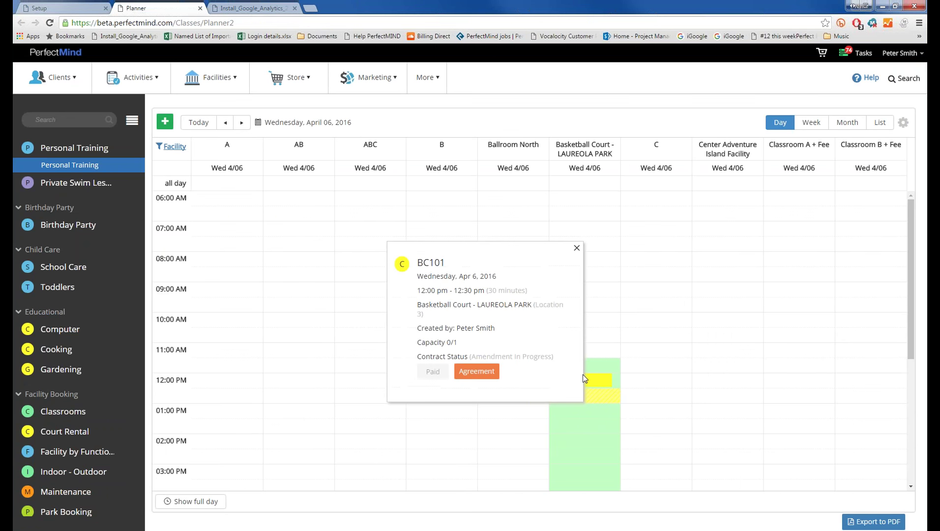
{"action": "left_click", "coordinate": [587, 262]}
{"action": "left_click", "coordinate": [74, 165]}
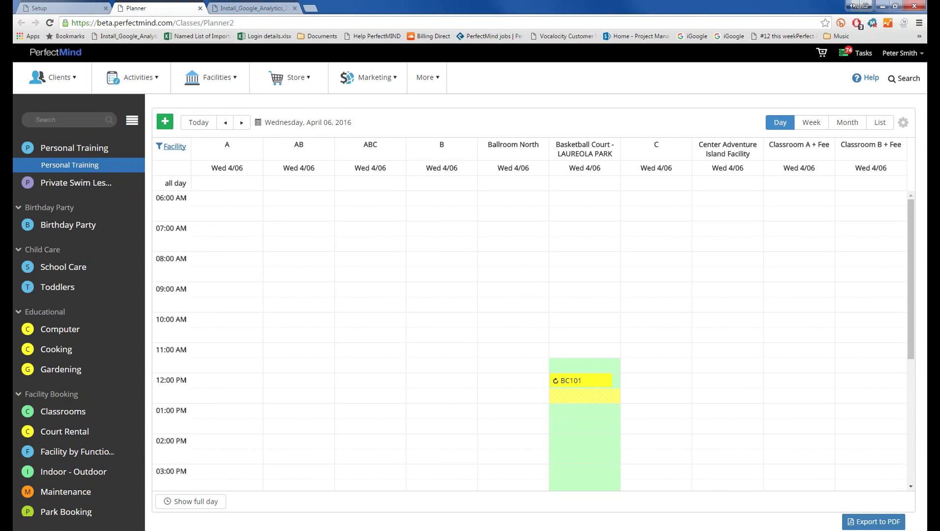
Step: Load the activities planner in place of the setup page and open the age group management list
{"action": "left_click", "coordinate": [59, 8]}
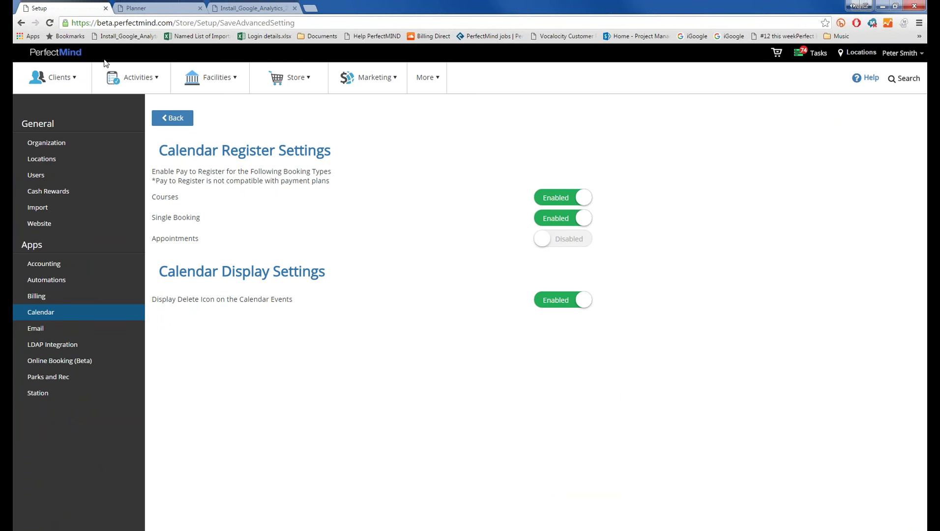
{"action": "left_click", "coordinate": [111, 77]}
{"action": "left_click", "coordinate": [116, 129]}
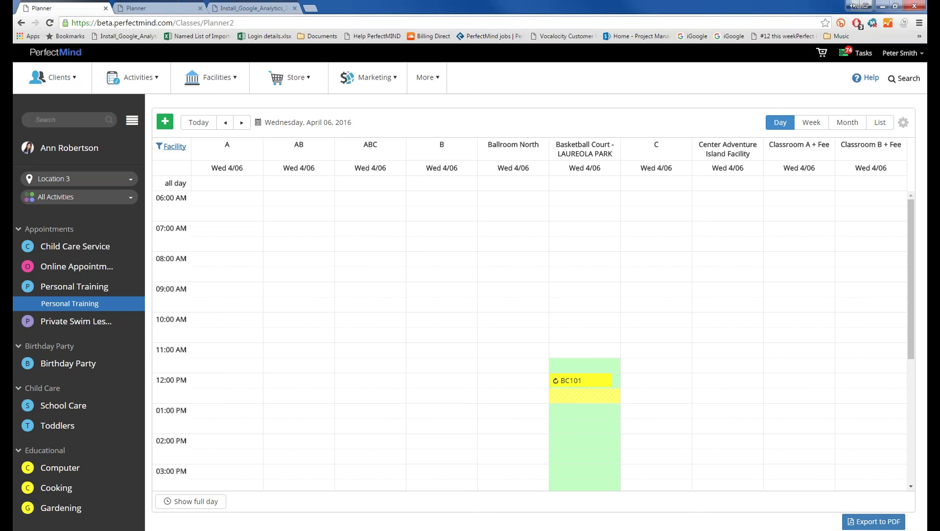
{"action": "left_click", "coordinate": [908, 132]}
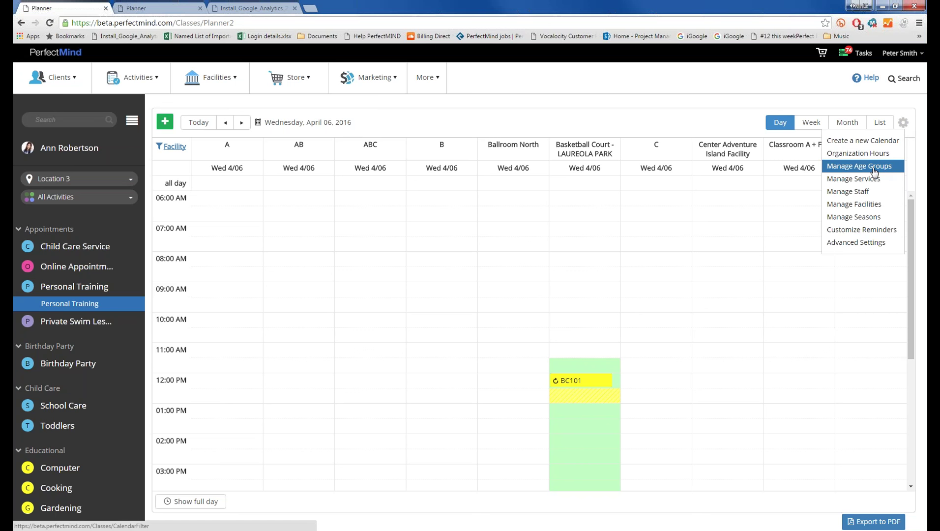
{"action": "left_click", "coordinate": [849, 167]}
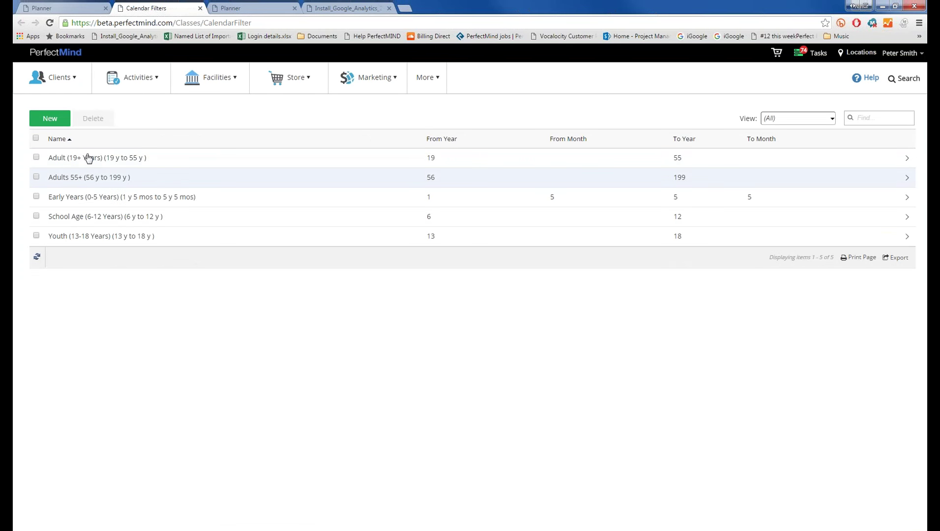
Step: Start a new age group with a minimum age of 3 years and 4 months, keeping Age as its type
{"action": "left_click", "coordinate": [49, 119]}
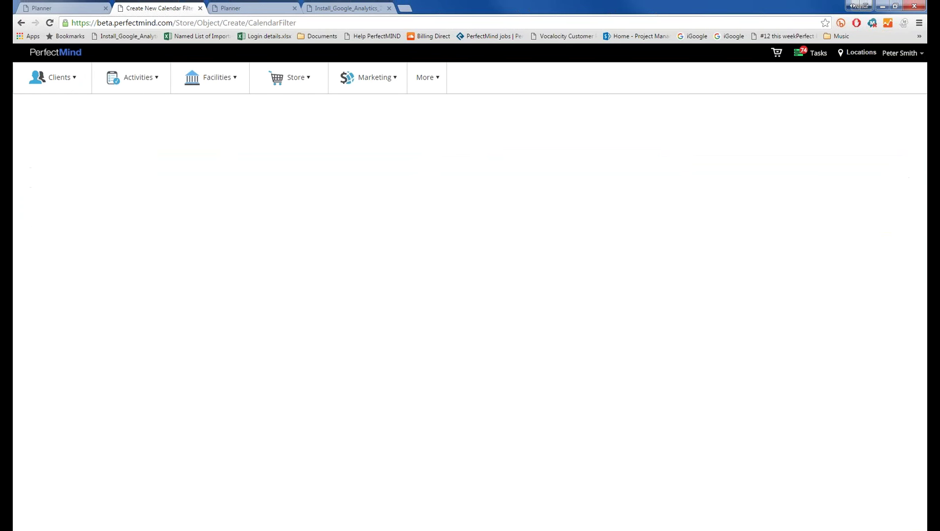
{"action": "left_click", "coordinate": [430, 174]}
{"action": "type", "text": "3"}
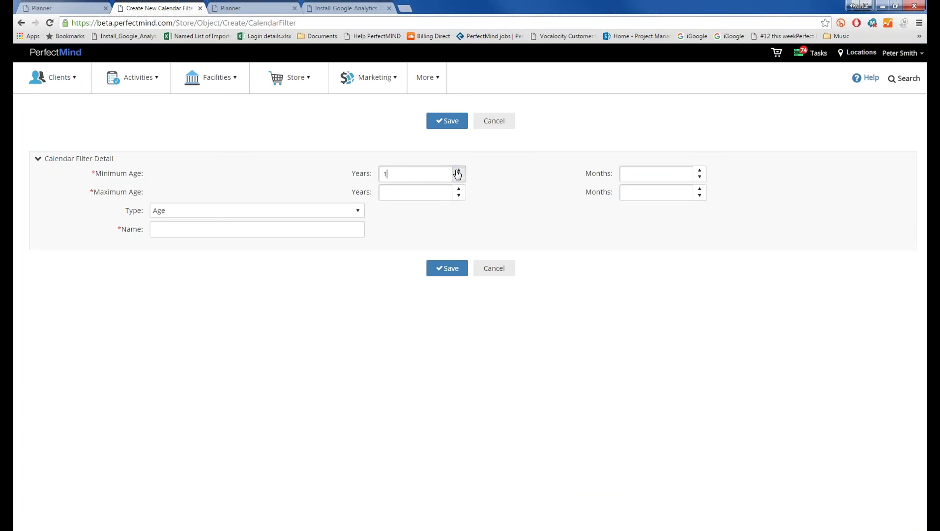
{"action": "left_click", "coordinate": [700, 171]}
{"action": "left_click", "coordinate": [701, 172]}
{"action": "left_click", "coordinate": [222, 209]}
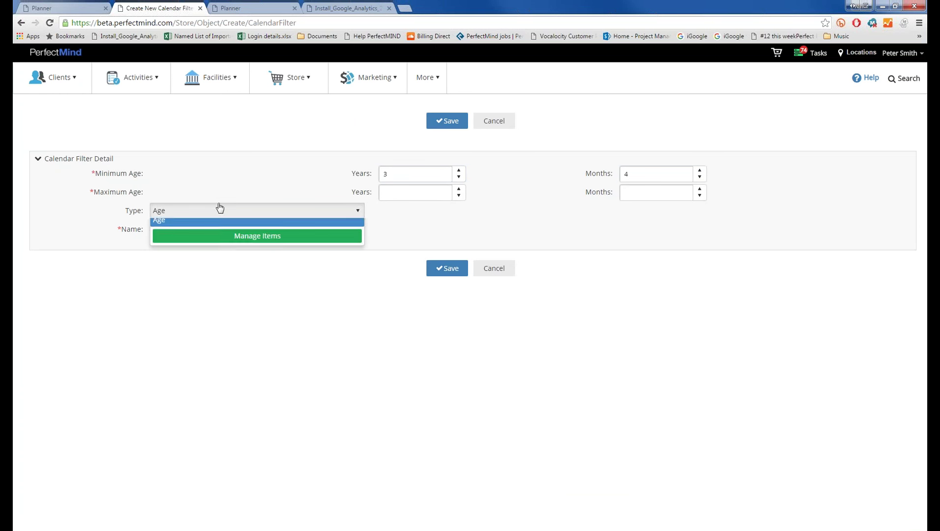
{"action": "left_click", "coordinate": [175, 235]}
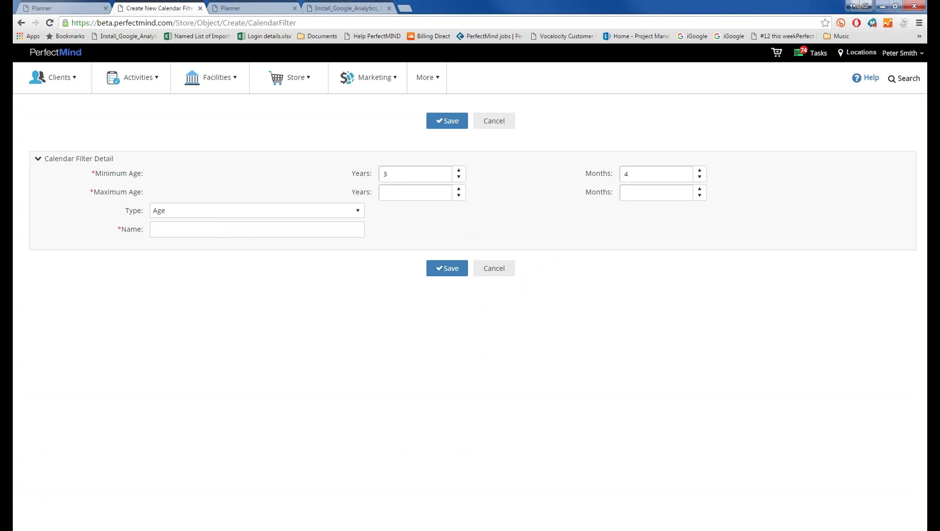
Step: Add a new Personal Training event in the planner with a minimum age prerequisite of 6 years and 3 months
{"action": "left_click", "coordinate": [64, 8]}
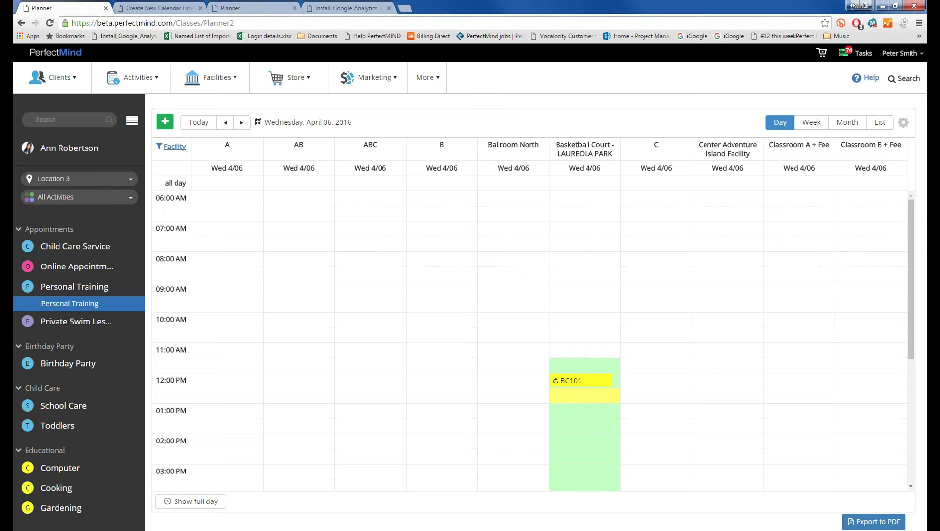
{"action": "left_click", "coordinate": [165, 122]}
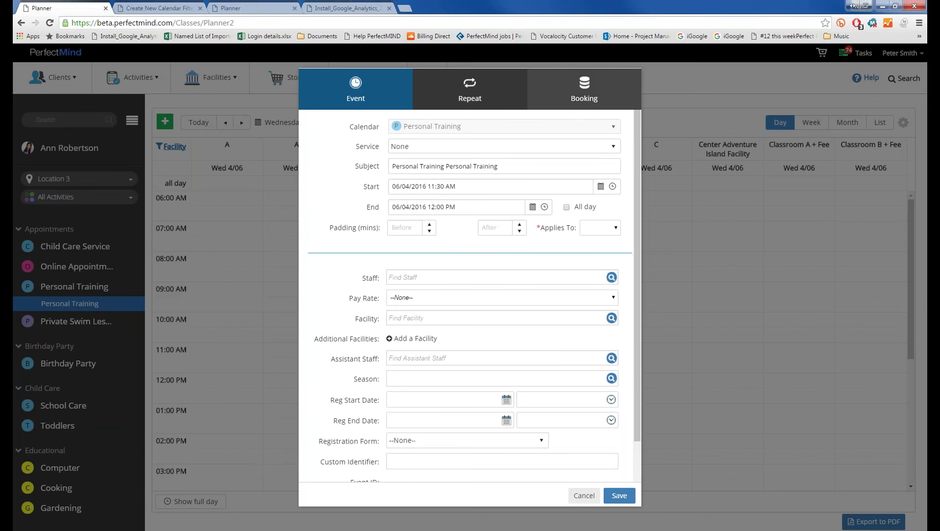
{"action": "left_click", "coordinate": [579, 97]}
{"action": "scroll", "coordinate": [453, 299], "scroll_direction": "down", "scroll_amount": 1}
{"action": "scroll", "coordinate": [453, 298], "scroll_direction": "down", "scroll_amount": 2}
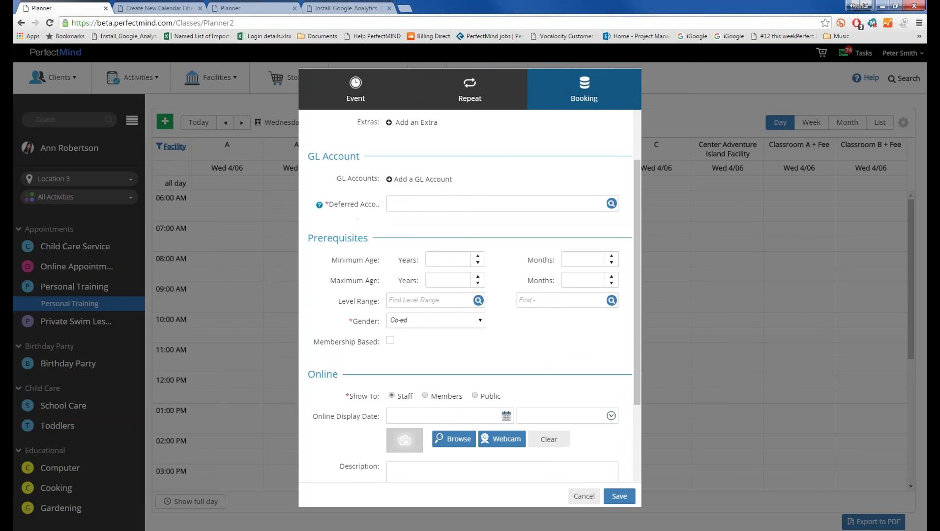
{"action": "double_click", "coordinate": [477, 258]}
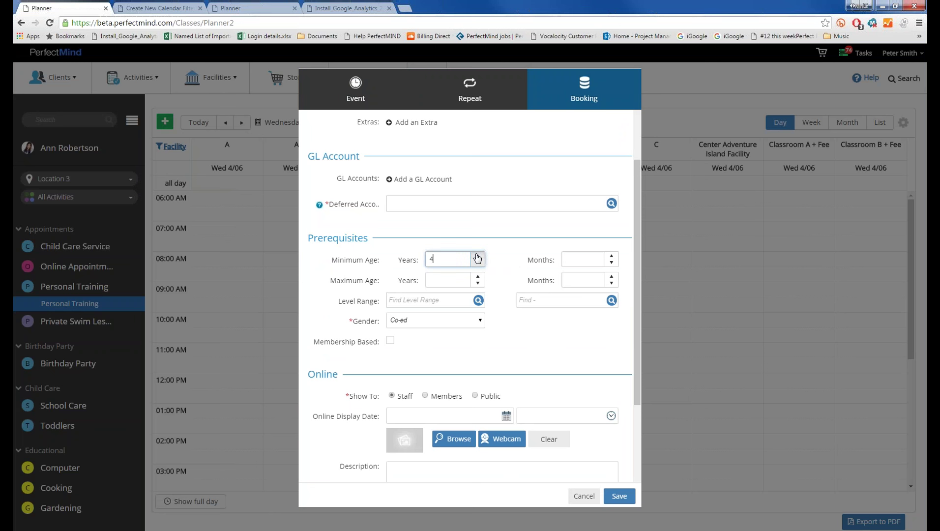
{"action": "double_click", "coordinate": [477, 258]}
{"action": "double_click", "coordinate": [610, 256]}
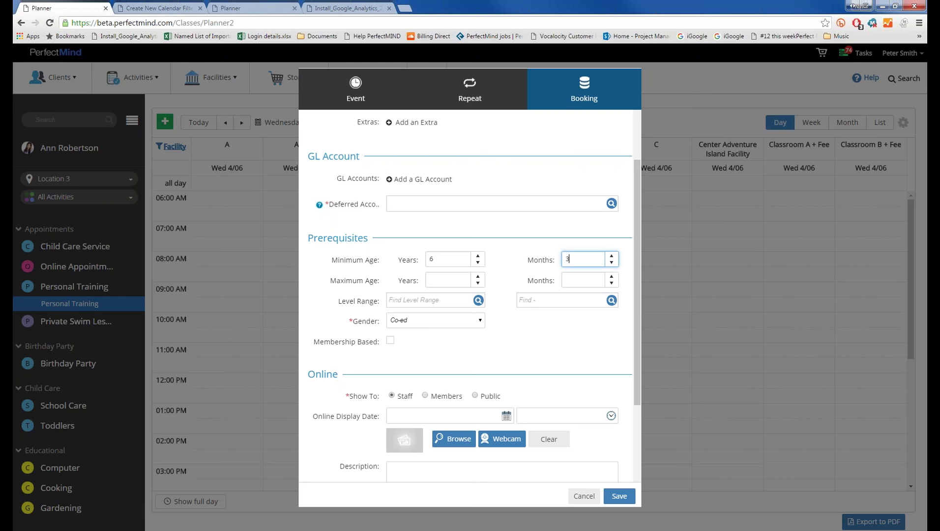
{"action": "left_click", "coordinate": [619, 495]}
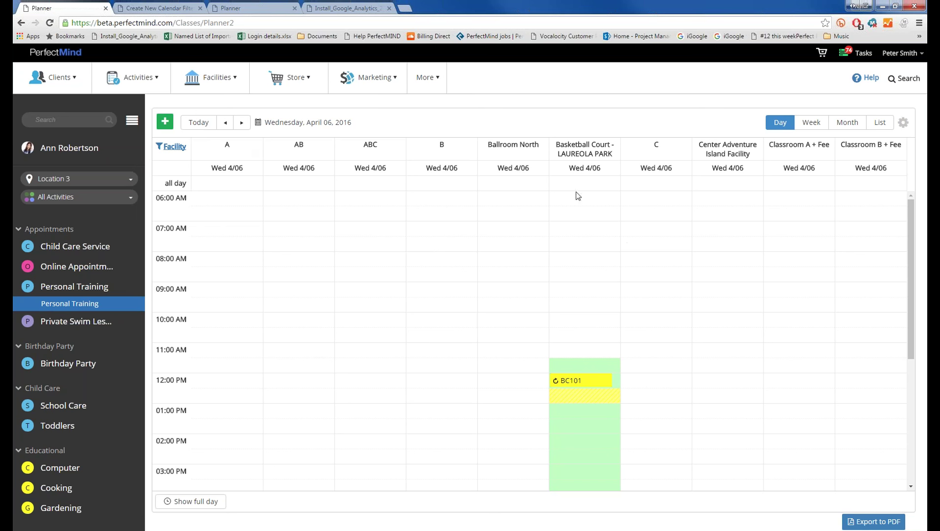
{"action": "scroll", "coordinate": [546, 306], "scroll_direction": "down", "scroll_amount": 2}
{"action": "scroll", "coordinate": [546, 306], "scroll_direction": "up", "scroll_amount": 3}
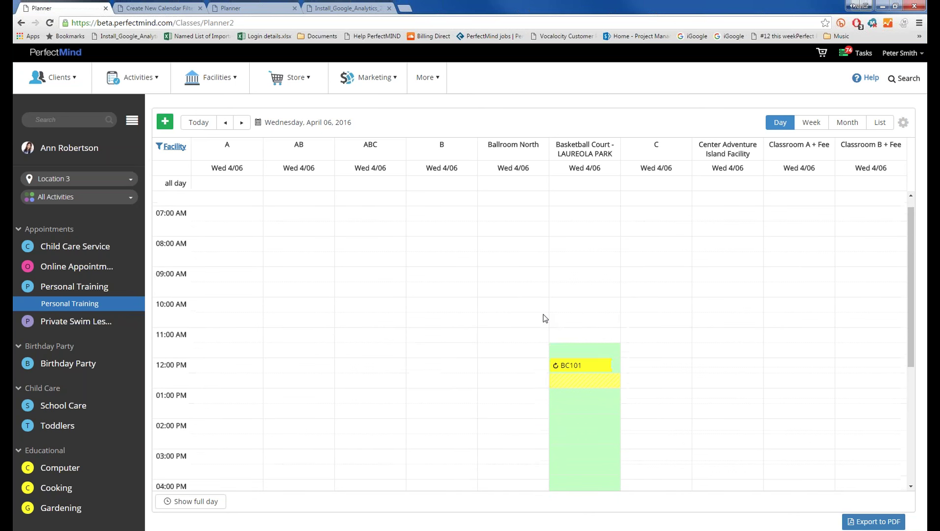
{"action": "scroll", "coordinate": [545, 319], "scroll_direction": "down", "scroll_amount": 1}
{"action": "scroll", "coordinate": [516, 325], "scroll_direction": "up", "scroll_amount": 1}
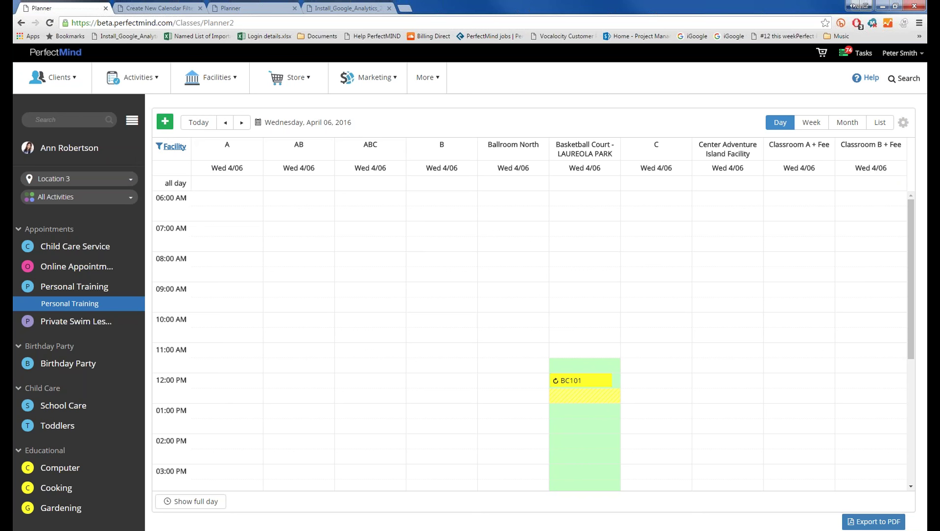
Step: Try reordering the planner's facility grouping with AB first, then A, B, Ballroom North and ABC, and close the dialog
{"action": "left_click", "coordinate": [173, 146]}
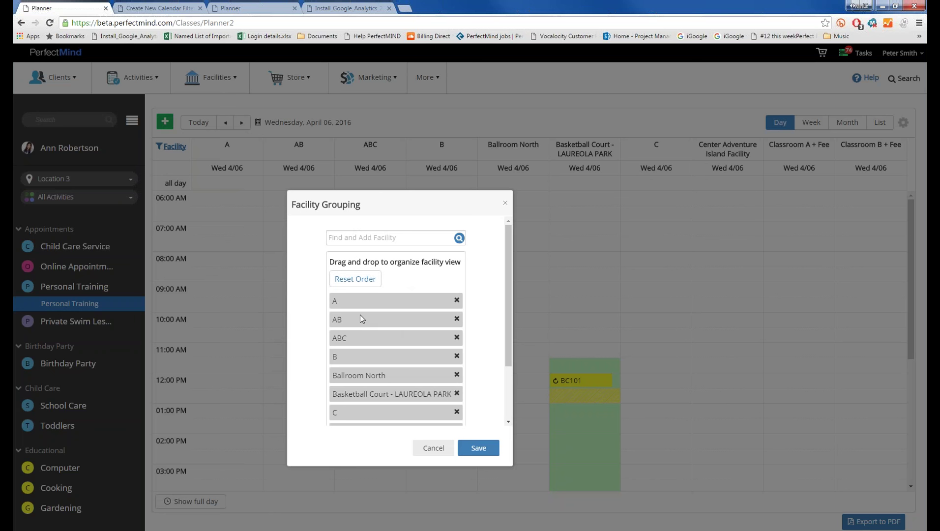
{"action": "left_click_drag", "start_coordinate": [356, 300], "coordinate": [340, 346]}
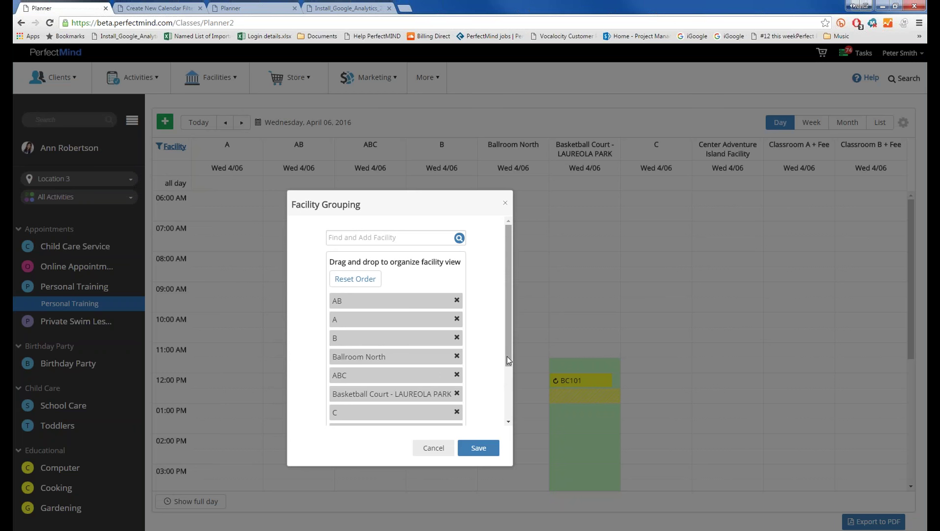
{"action": "scroll", "coordinate": [507, 356], "scroll_direction": "down", "scroll_amount": 1}
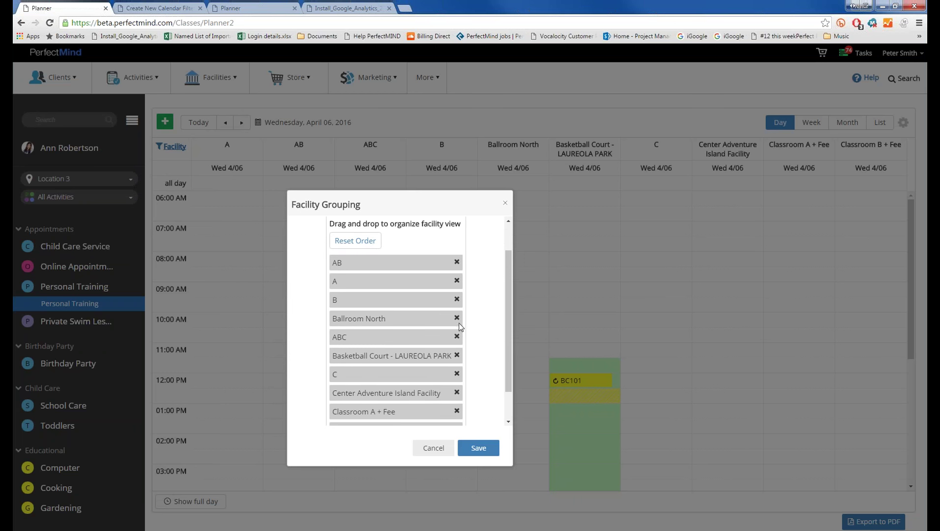
{"action": "scroll", "coordinate": [456, 313], "scroll_direction": "up", "scroll_amount": 1}
{"action": "scroll", "coordinate": [384, 273], "scroll_direction": "up", "scroll_amount": 1}
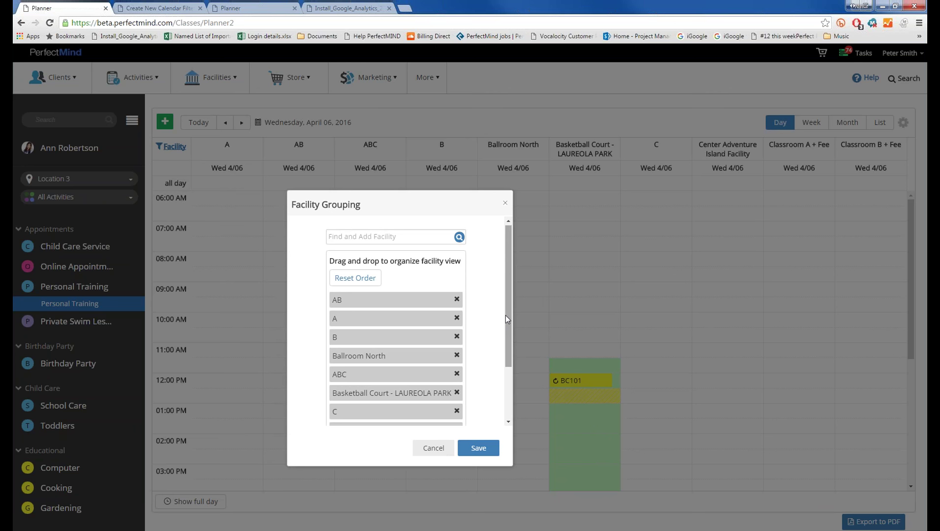
{"action": "scroll", "coordinate": [501, 318], "scroll_direction": "down", "scroll_amount": 3}
{"action": "scroll", "coordinate": [500, 321], "scroll_direction": "up", "scroll_amount": 3}
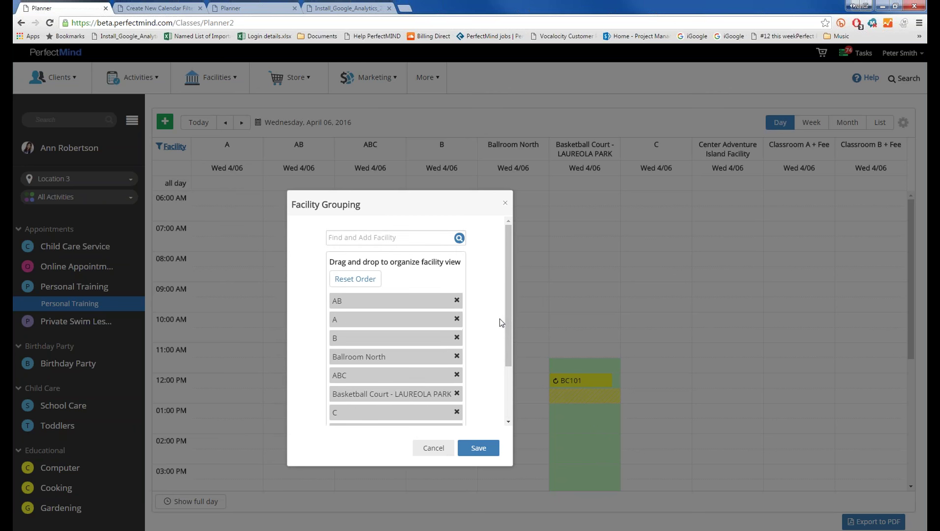
{"action": "left_click_drag", "start_coordinate": [509, 280], "coordinate": [511, 291]}
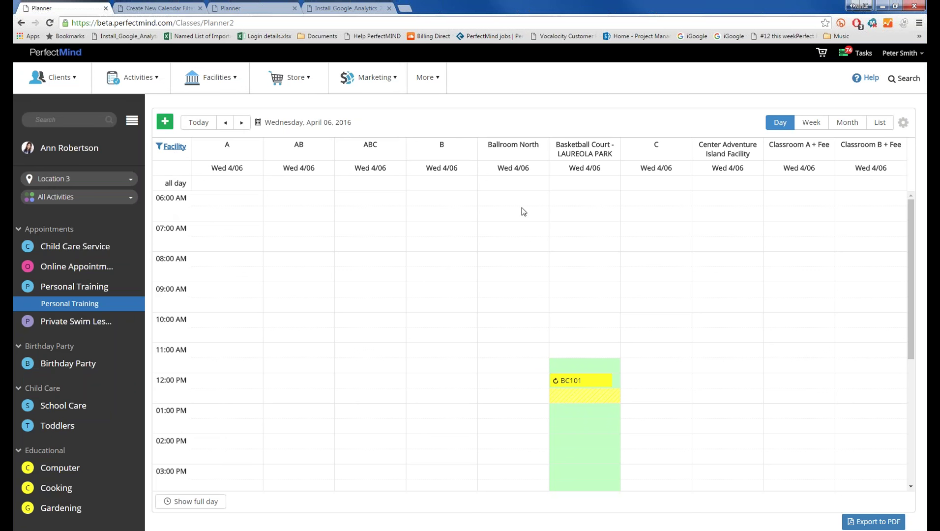
Step: Set the Personal Training calendar's Group By option to Staff in its calendar settings and save the calendar
{"action": "left_click", "coordinate": [133, 289]}
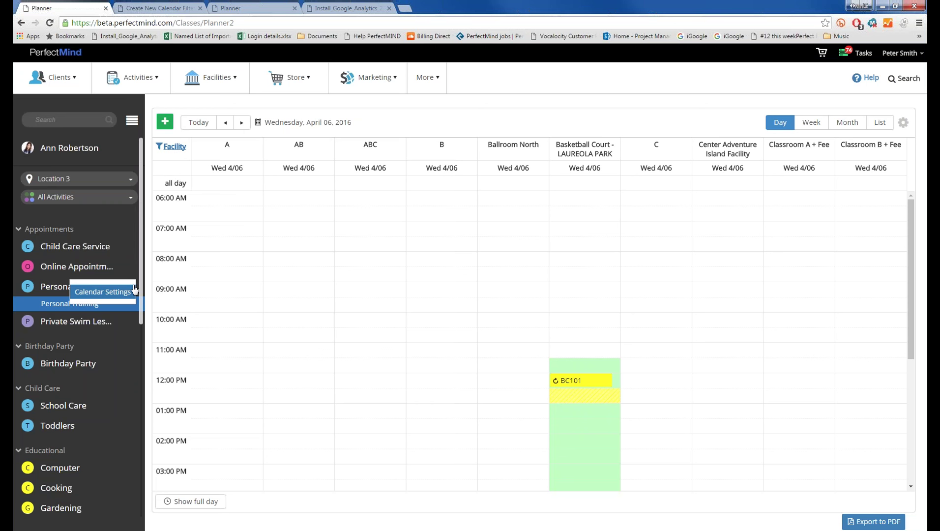
{"action": "left_click", "coordinate": [43, 293]}
{"action": "scroll", "coordinate": [132, 290], "scroll_direction": "down", "scroll_amount": 3}
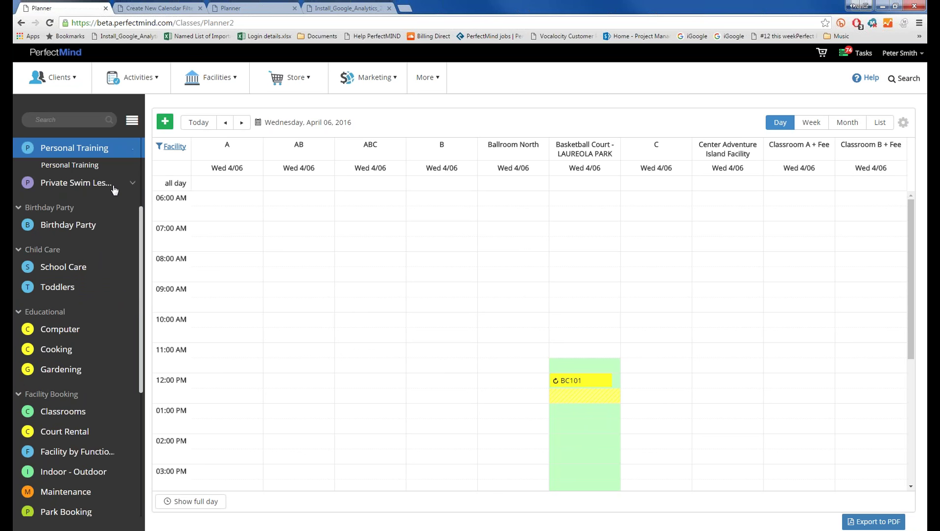
{"action": "scroll", "coordinate": [114, 190], "scroll_direction": "up", "scroll_amount": 2}
{"action": "left_click", "coordinate": [133, 242]}
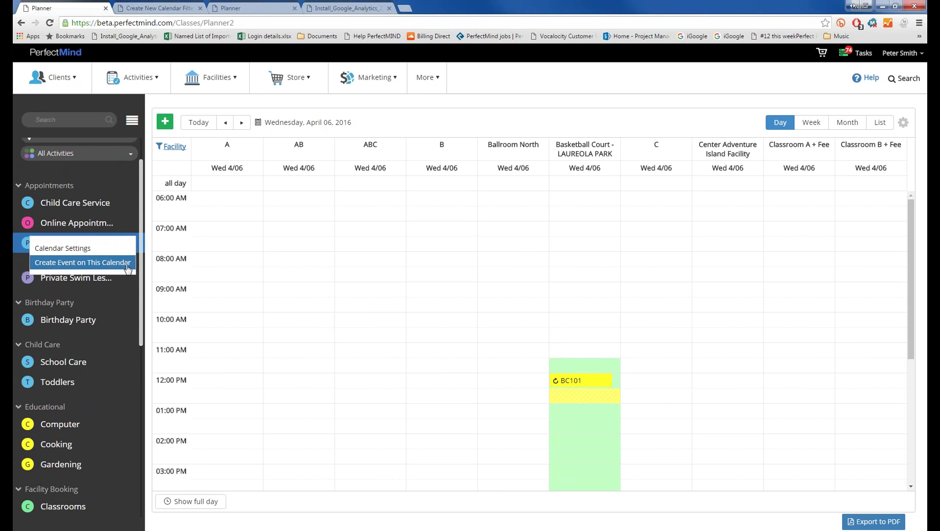
{"action": "left_click", "coordinate": [84, 248]}
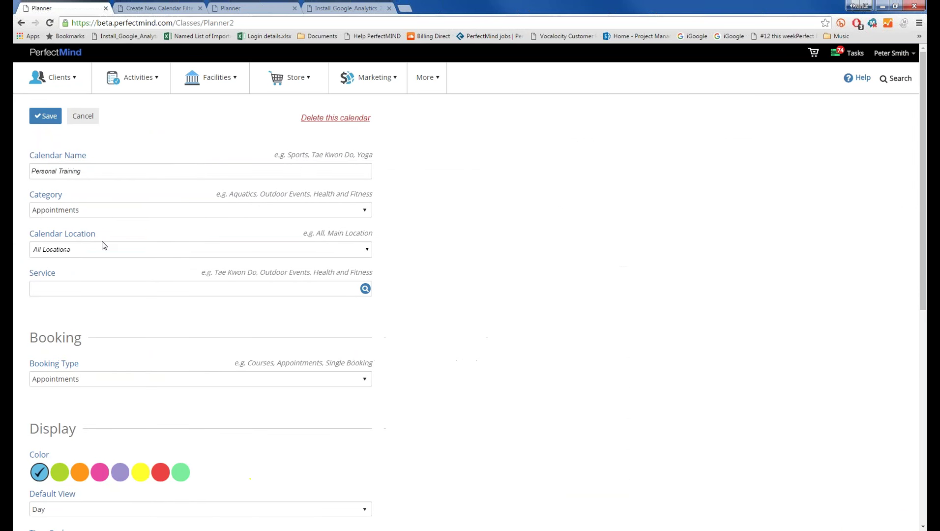
{"action": "scroll", "coordinate": [117, 196], "scroll_direction": "down", "scroll_amount": 5}
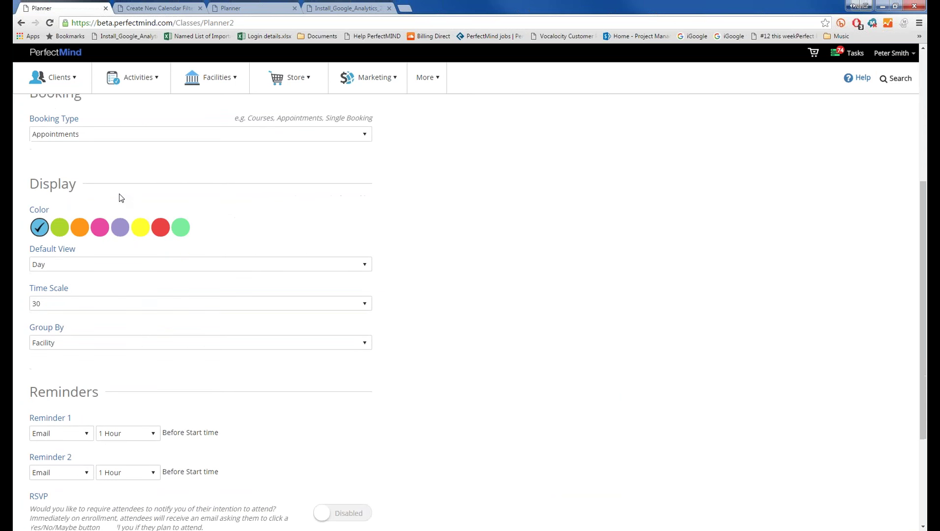
{"action": "scroll", "coordinate": [28, 290], "scroll_direction": "down", "scroll_amount": 1}
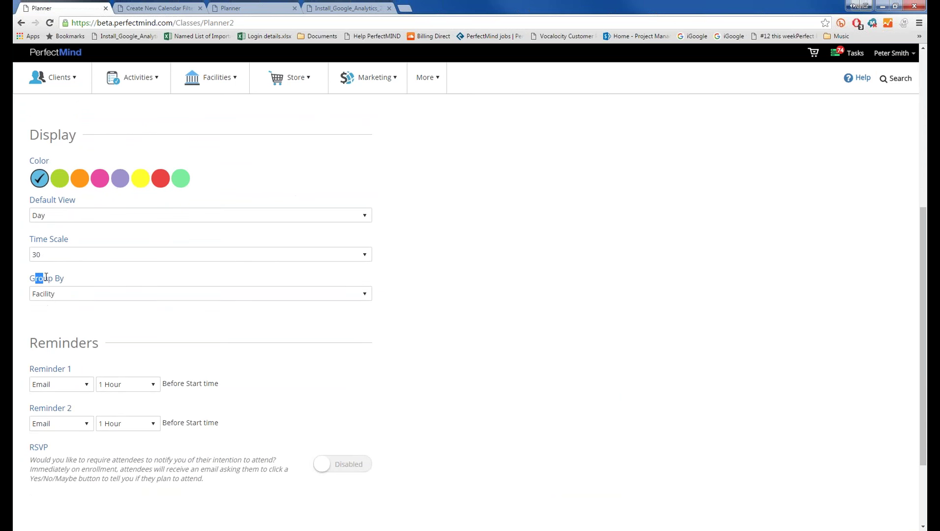
{"action": "left_click", "coordinate": [47, 295]}
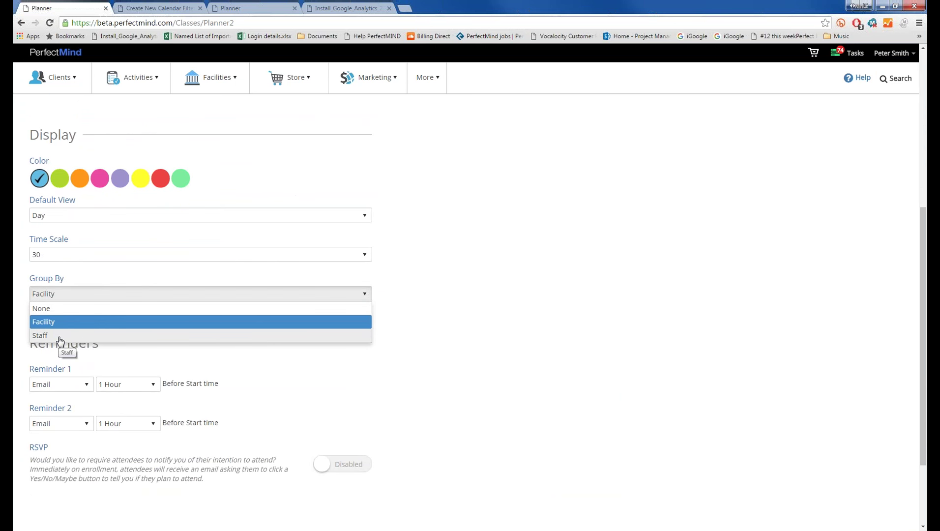
{"action": "left_click", "coordinate": [55, 335]}
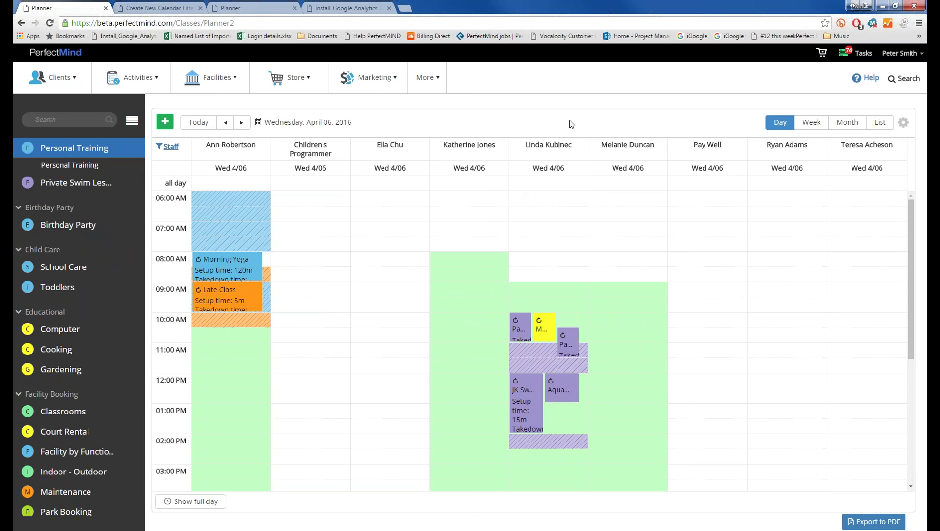
Step: Examine the planner's Staff Grouping order and close the dialog without saving
{"action": "left_click", "coordinate": [170, 148]}
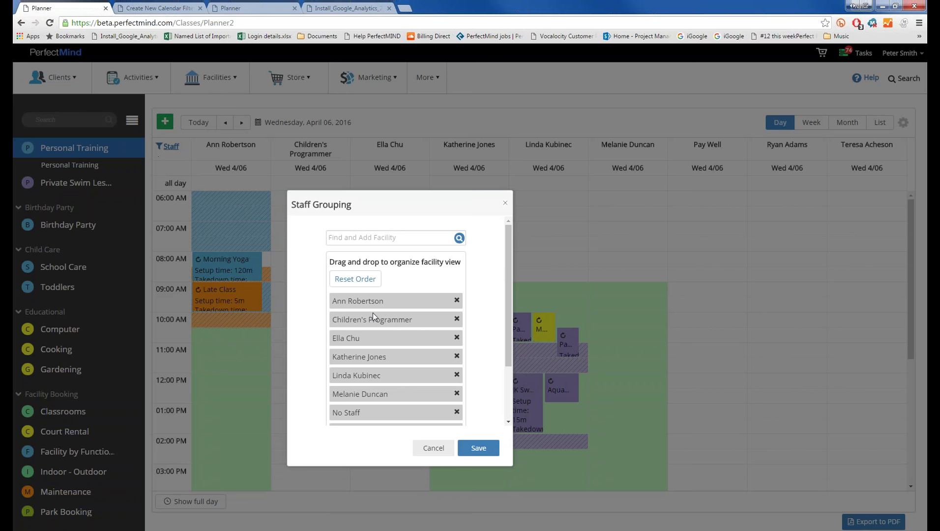
{"action": "mouse_move", "coordinate": [373, 301]}
{"action": "left_mouse_down"}
{"action": "mouse_move", "coordinate": [372, 315]}
{"action": "mouse_move", "coordinate": [373, 301]}
{"action": "left_mouse_up"}
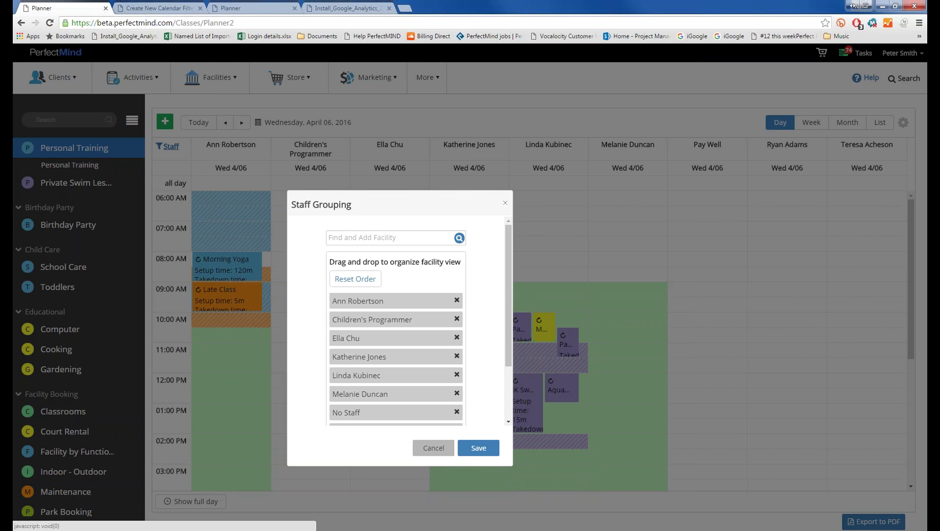
{"action": "left_click", "coordinate": [433, 448]}
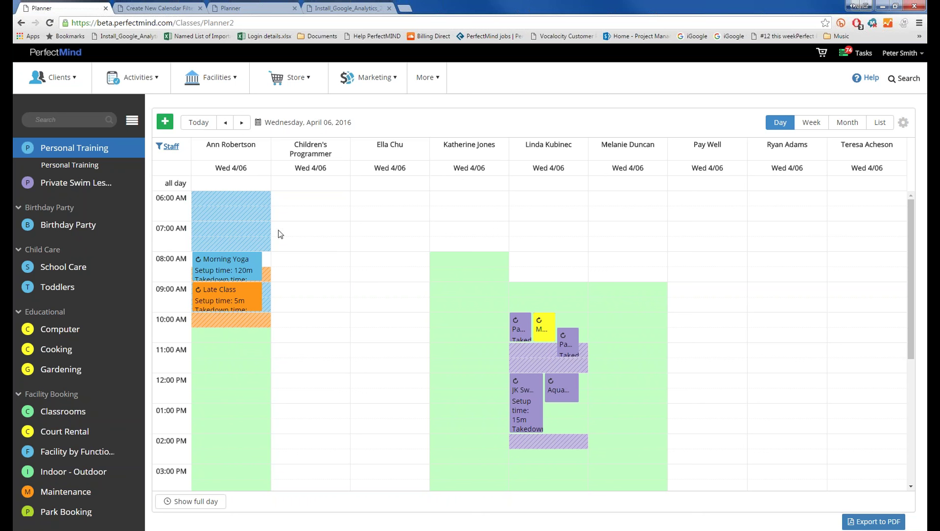
Step: Show the All Clients view in the client list and open the record of the first Inquiry contact that has a photo
{"action": "left_click", "coordinate": [75, 83]}
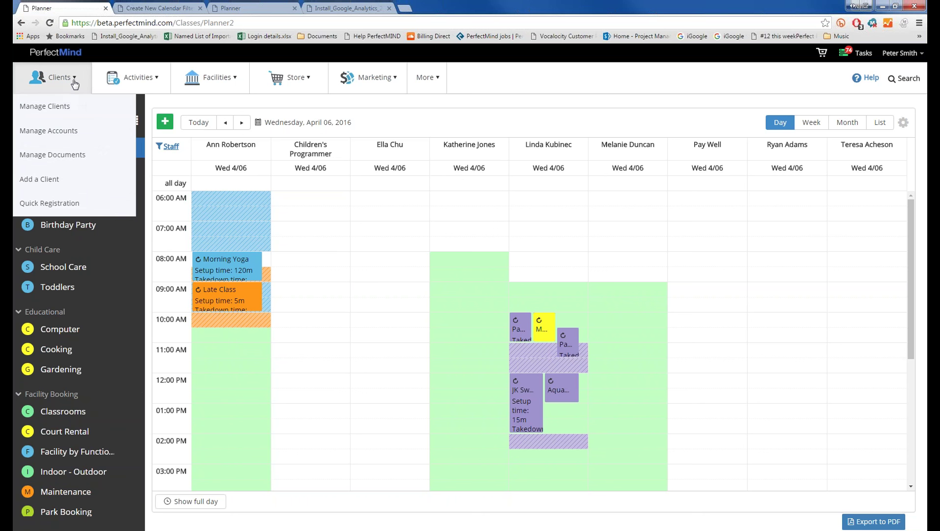
{"action": "left_click", "coordinate": [72, 108]}
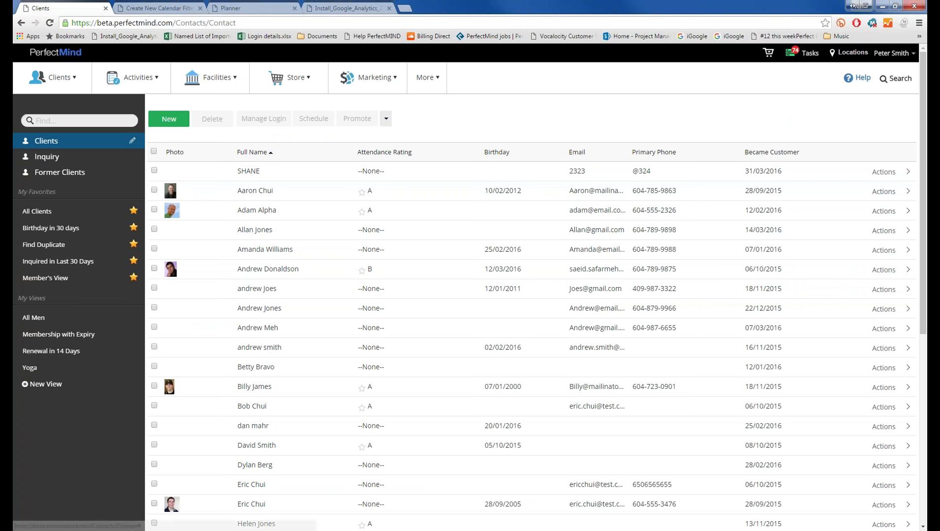
{"action": "left_click", "coordinate": [98, 117]}
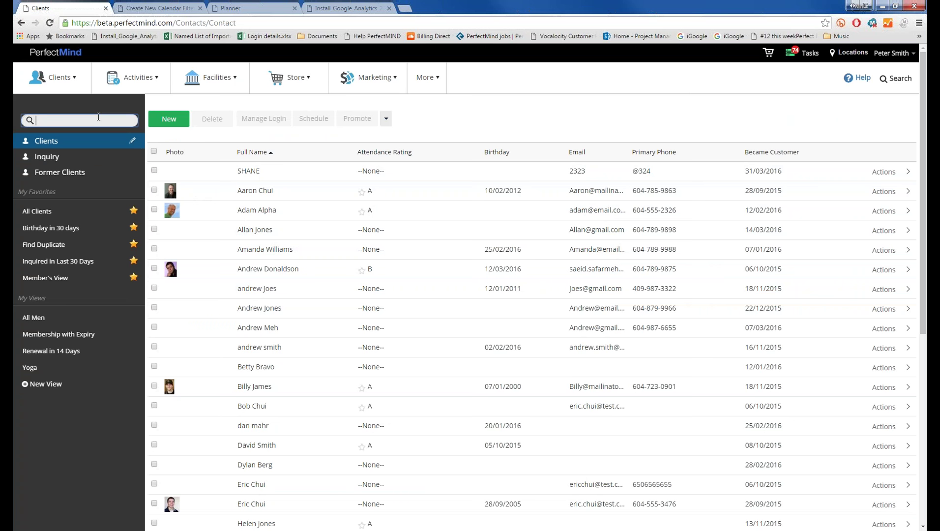
{"action": "left_click", "coordinate": [59, 216]}
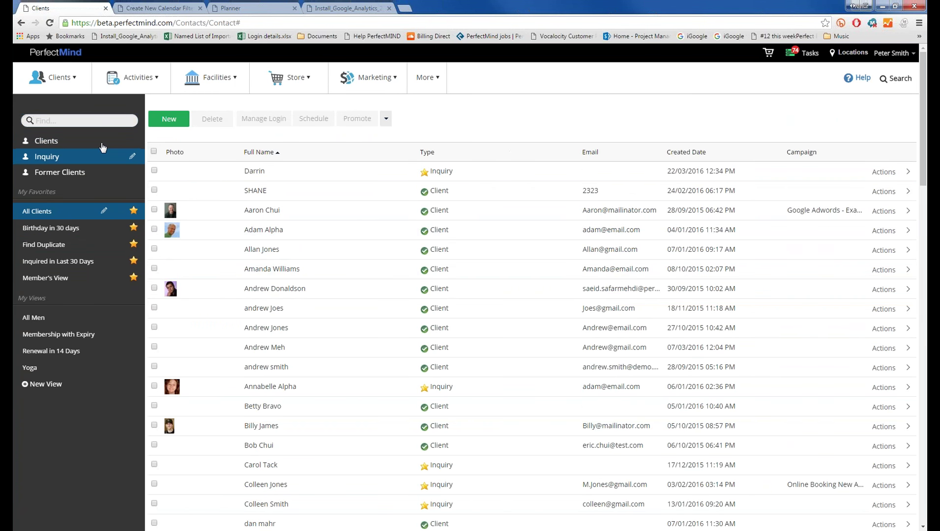
{"action": "left_click", "coordinate": [263, 387]}
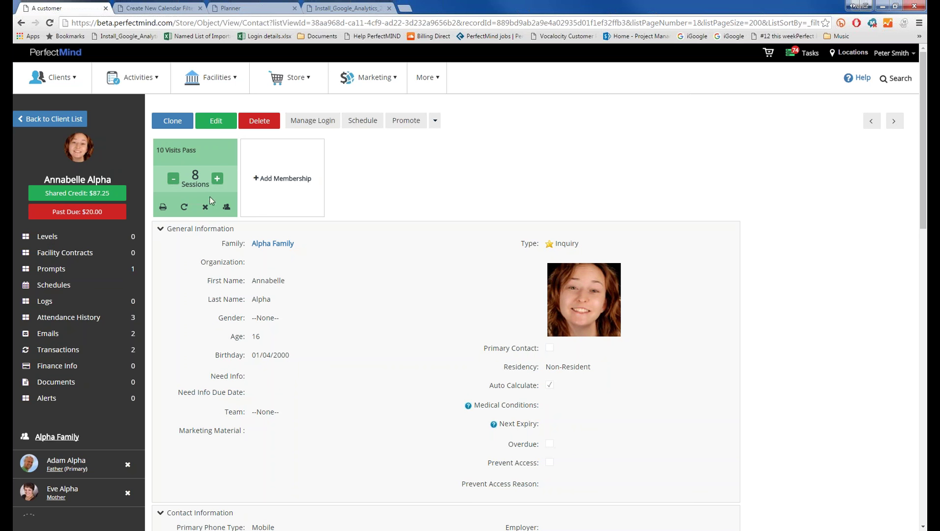
Step: Deduct one session from the client's 10 Visits Pass with a GL posting, and review the pass transaction's GL journals
{"action": "left_click", "coordinate": [173, 179]}
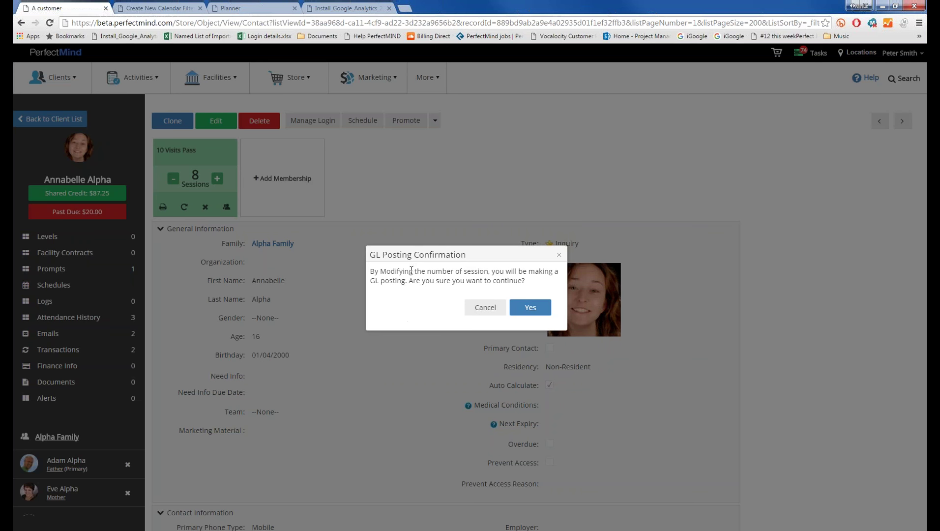
{"action": "left_click", "coordinate": [538, 309]}
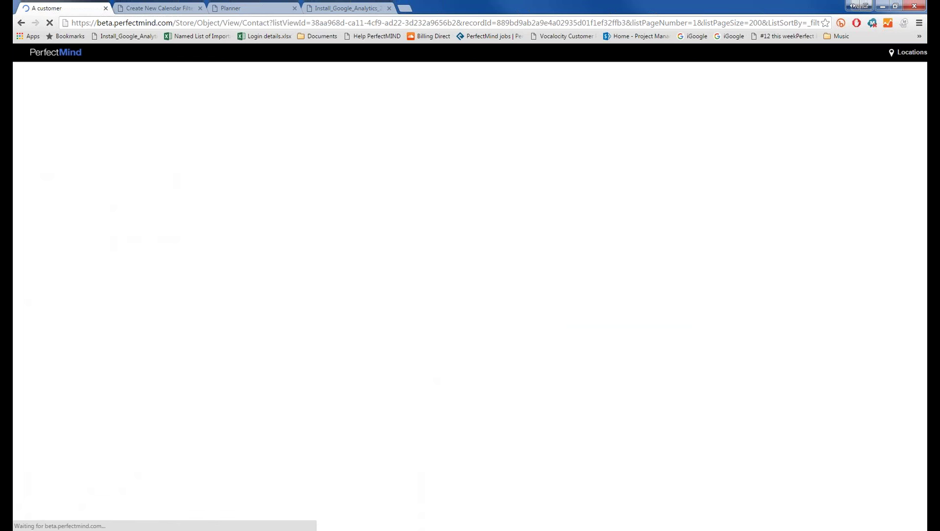
{"action": "mouse_move", "coordinate": [194, 186]}
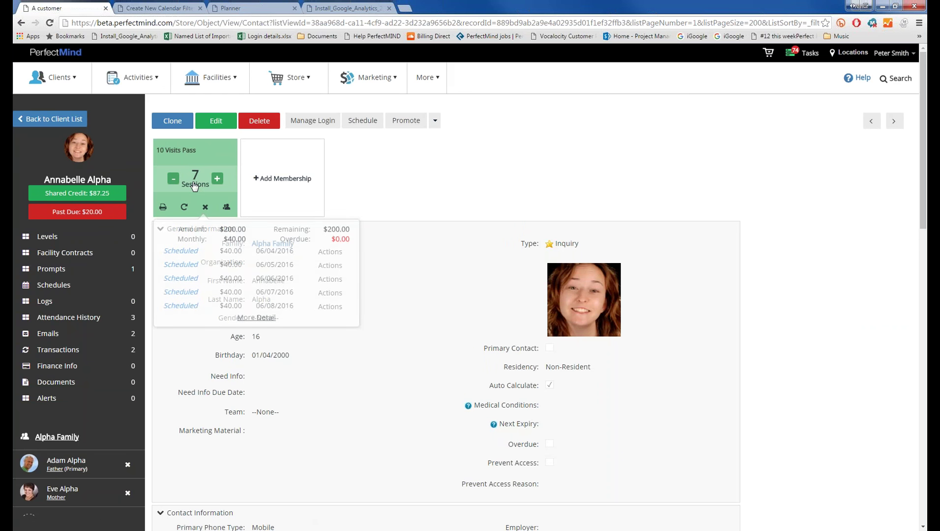
{"action": "left_click", "coordinate": [264, 320]}
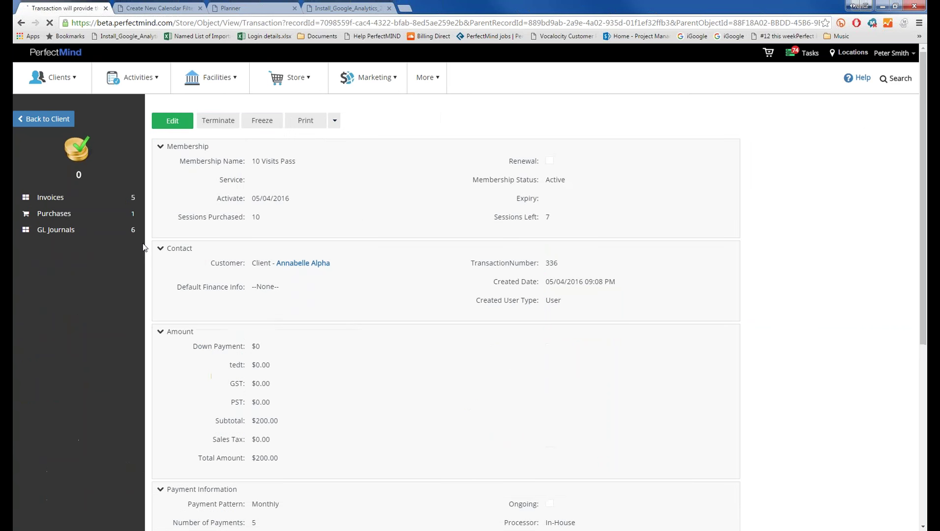
{"action": "left_click", "coordinate": [93, 236]}
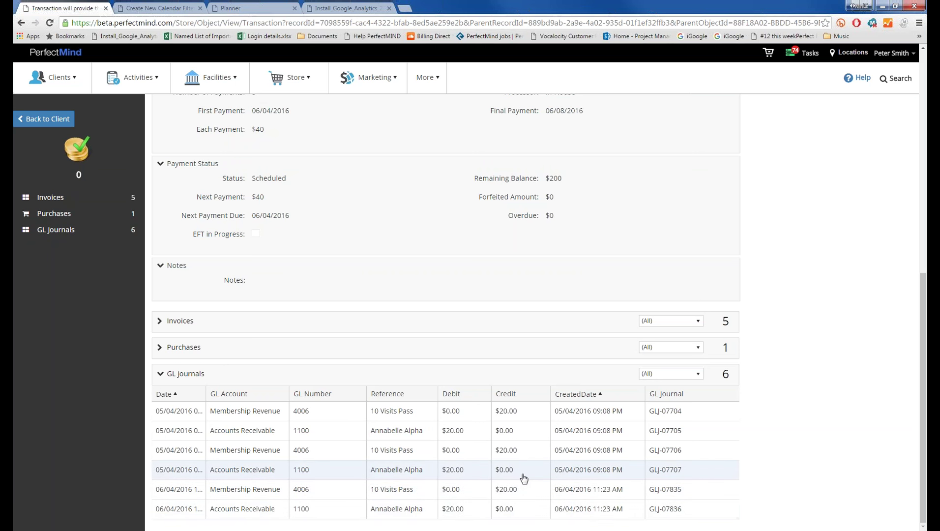
{"action": "scroll", "coordinate": [466, 495], "scroll_direction": "up", "scroll_amount": 3}
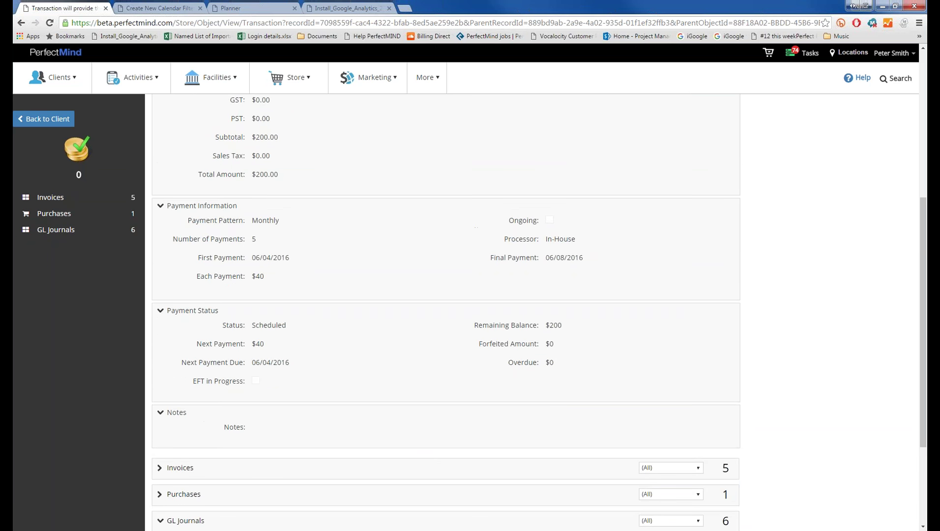
{"action": "scroll", "coordinate": [441, 468], "scroll_direction": "up", "scroll_amount": 4}
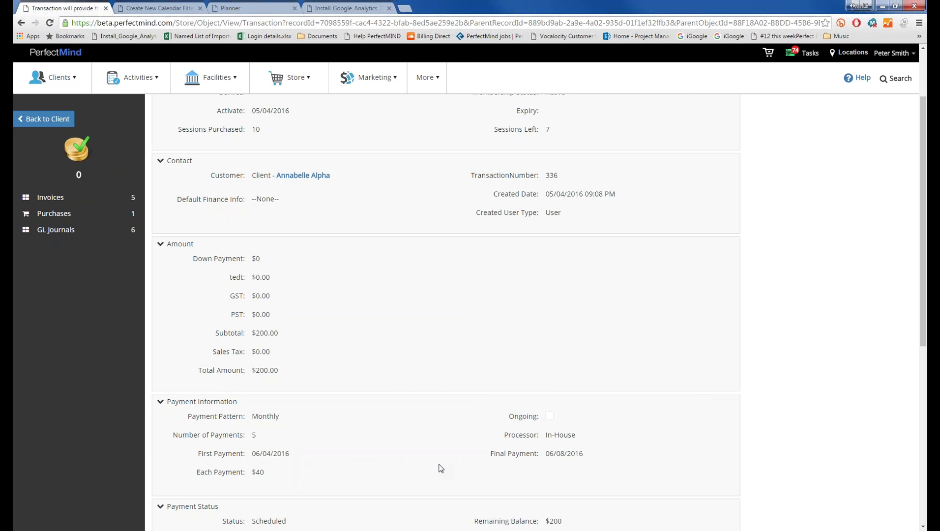
Step: Return to the client's record and examine the shared credit history with its payout and buy options
{"action": "left_click", "coordinate": [296, 176]}
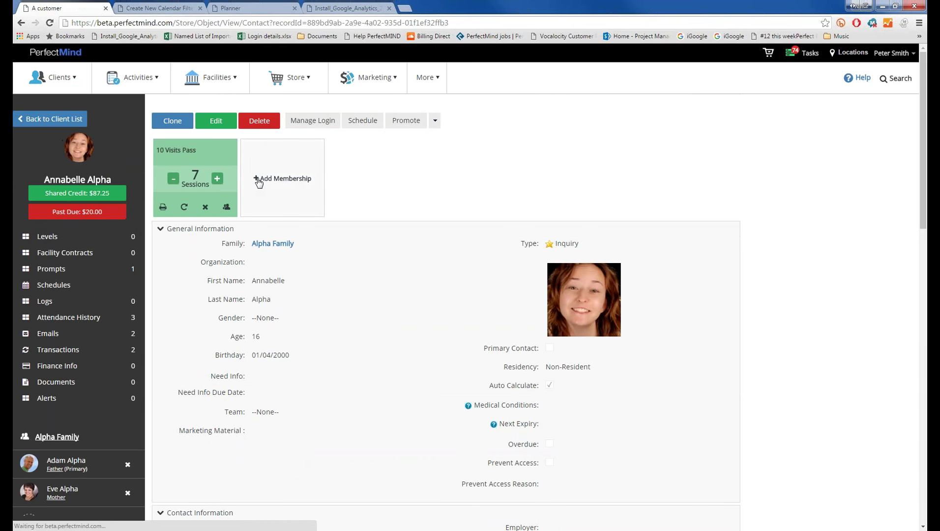
{"action": "left_click", "coordinate": [77, 195]}
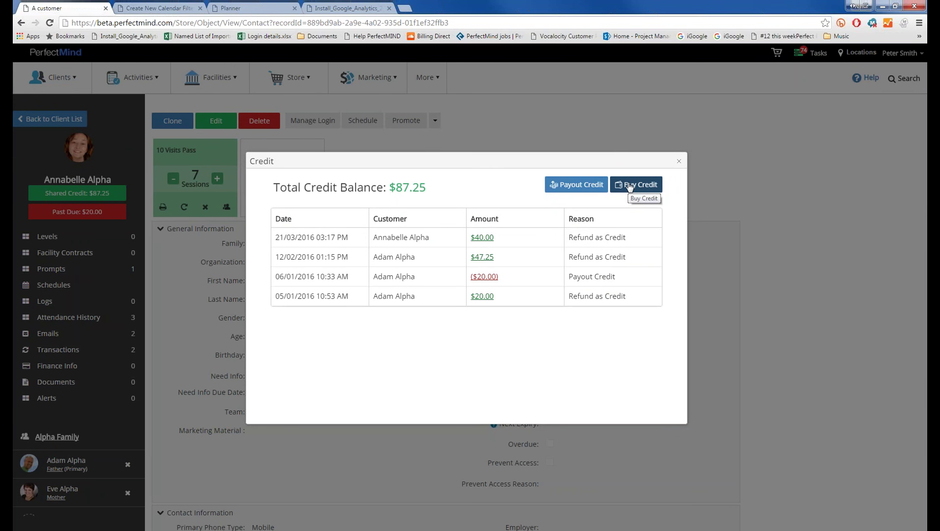
{"action": "left_click", "coordinate": [679, 161]}
Step: View the client's past due invoices, select the outstanding one to show its payment option, and close the window without paying
{"action": "left_click", "coordinate": [80, 213]}
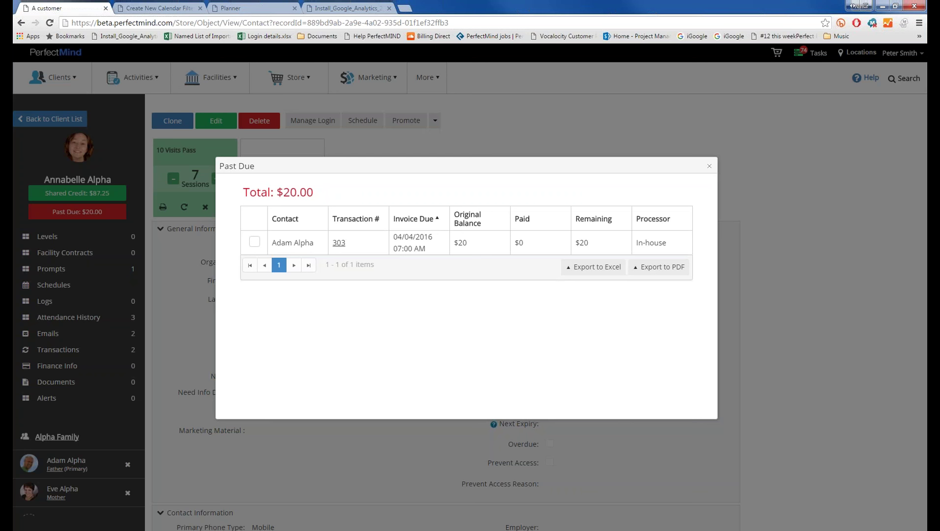
{"action": "left_click", "coordinate": [254, 242]}
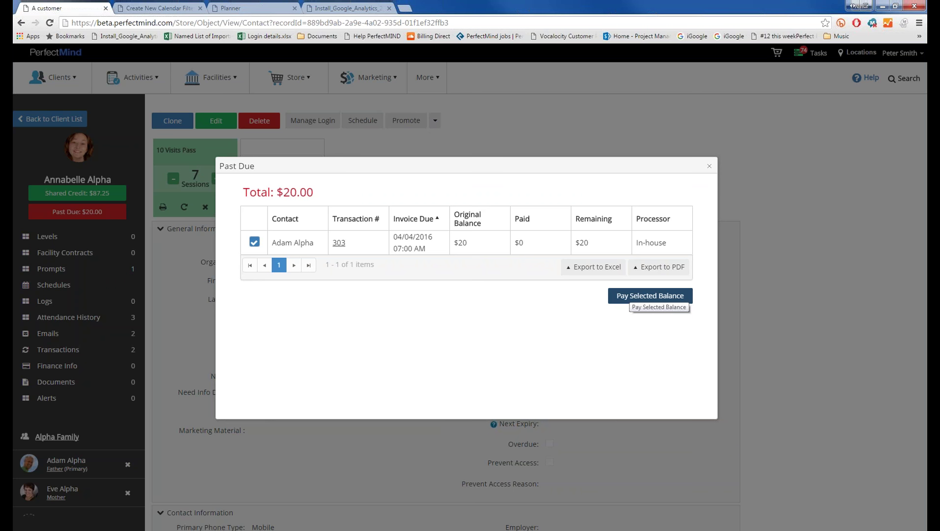
{"action": "left_click", "coordinate": [710, 165]}
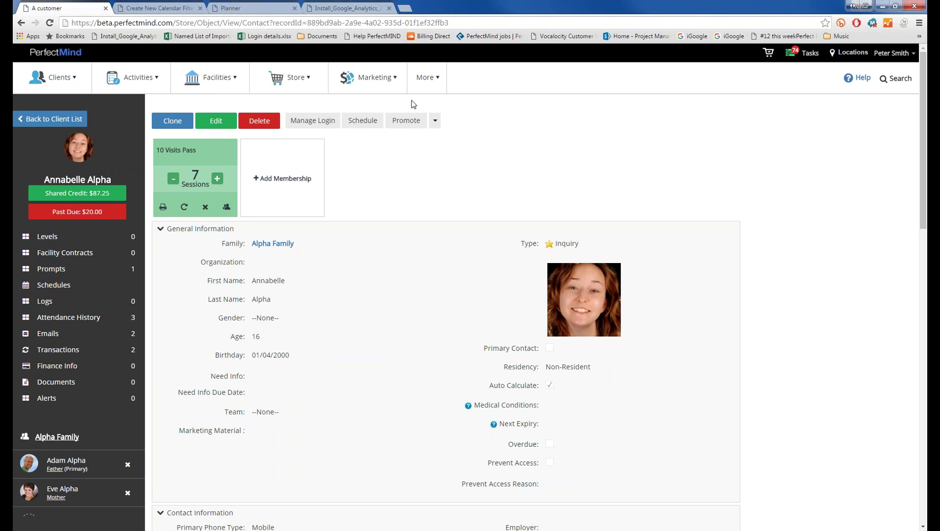
Step: Try starting a Bookkeeping customer adjustment by entering part of the client's name and viewing the location choices, and cancel it
{"action": "left_click", "coordinate": [420, 91]}
{"action": "mouse_move", "coordinate": [444, 144]}
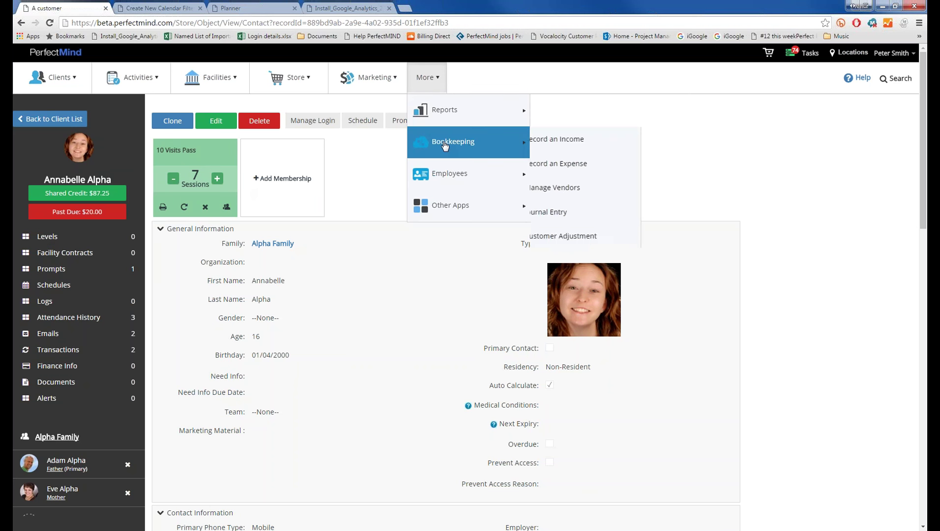
{"action": "left_click", "coordinate": [565, 236]}
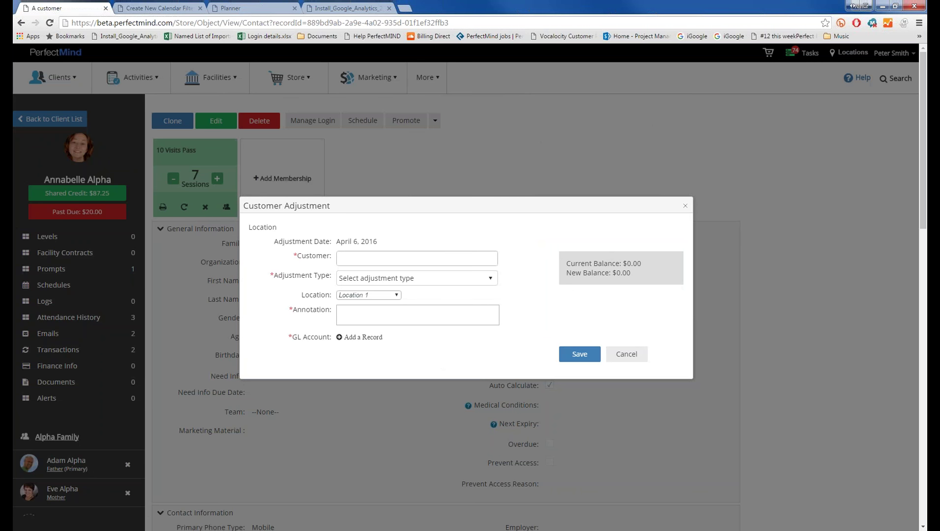
{"action": "left_click", "coordinate": [361, 259]}
{"action": "type", "text": "ann"}
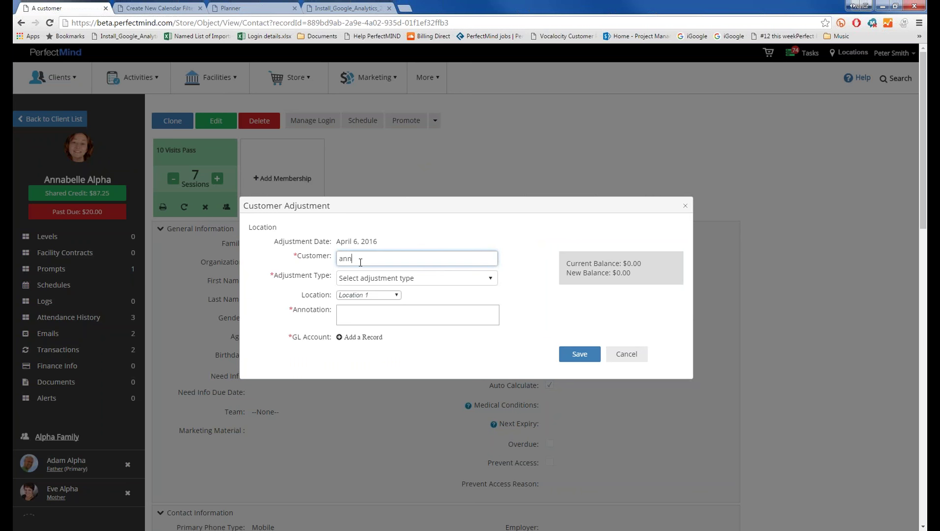
{"action": "type", "text": "ab"}
{"action": "left_click", "coordinate": [353, 297]}
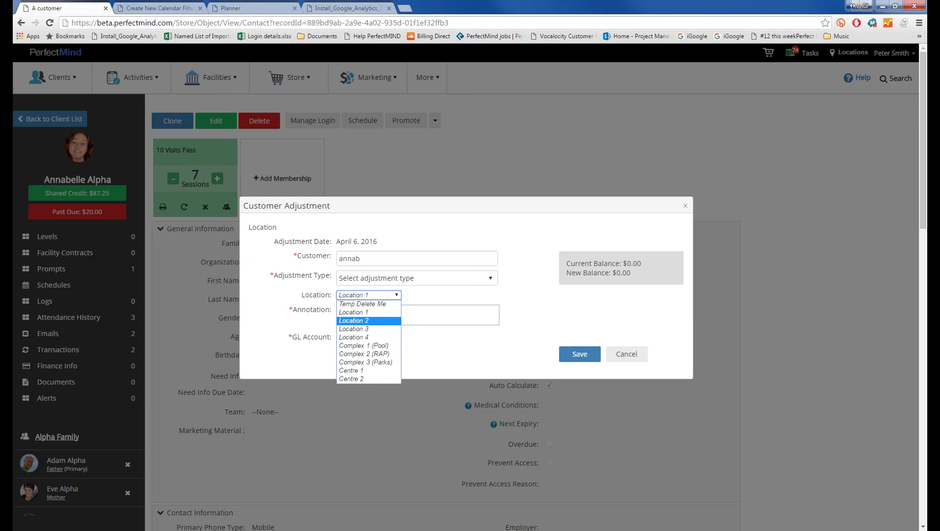
{"action": "left_click", "coordinate": [643, 357]}
{"action": "left_click", "coordinate": [642, 357]}
{"action": "scroll", "coordinate": [453, 293], "scroll_direction": "down", "scroll_amount": 6}
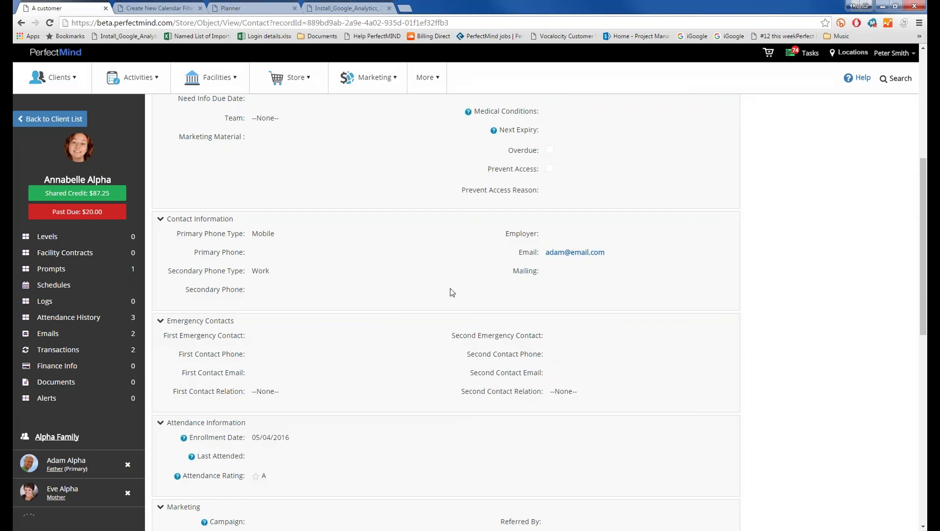
{"action": "scroll", "coordinate": [380, 267], "scroll_direction": "down", "scroll_amount": 5}
{"action": "scroll", "coordinate": [249, 246], "scroll_direction": "up", "scroll_amount": 10}
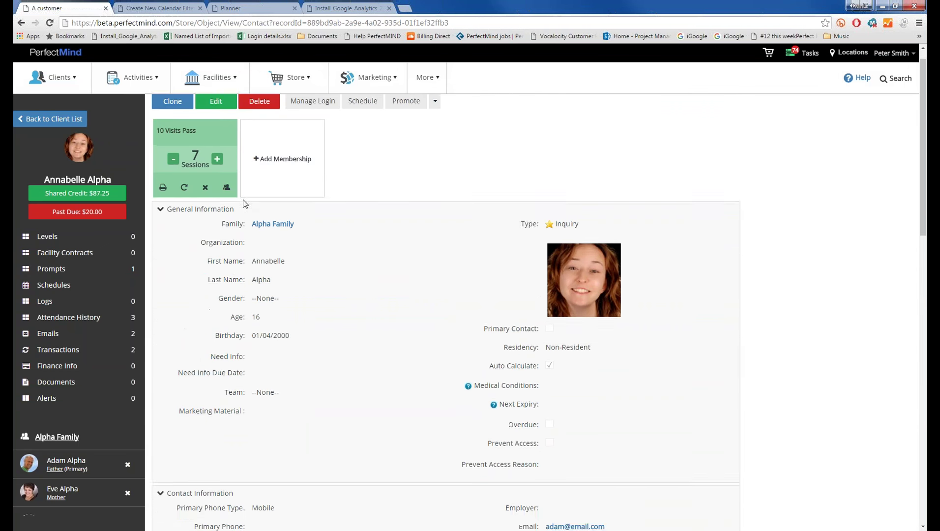
Step: Start a Bookkeeping customer adjustment for the current client with Location 3 as the location
{"action": "left_click", "coordinate": [427, 77]}
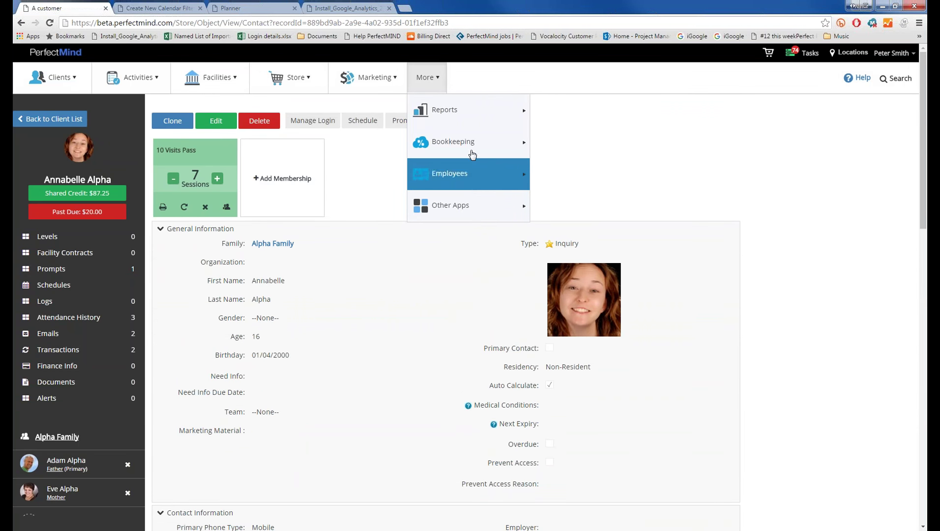
{"action": "mouse_move", "coordinate": [472, 145]}
{"action": "left_click", "coordinate": [563, 236]}
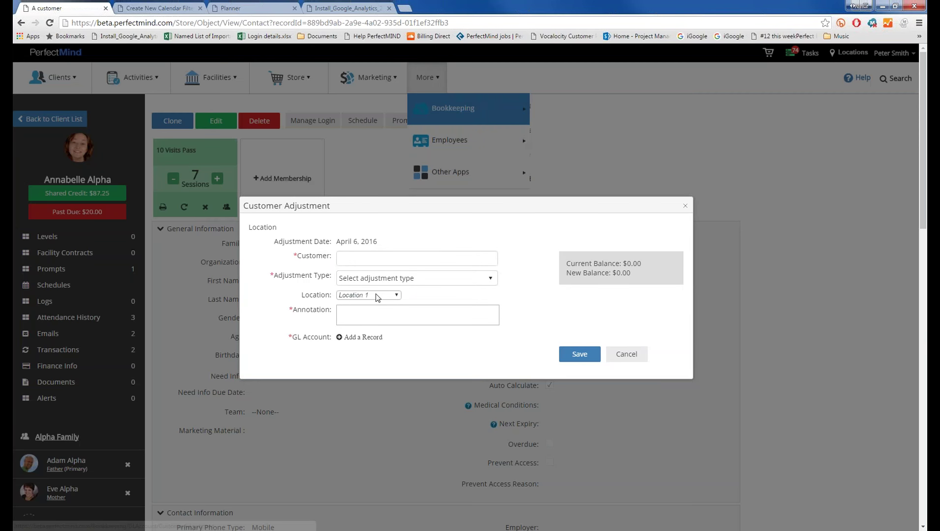
{"action": "left_click", "coordinate": [375, 295]}
{"action": "left_click", "coordinate": [359, 329]}
{"action": "left_click", "coordinate": [393, 258]}
{"action": "type", "text": "anna"}
{"action": "left_click", "coordinate": [362, 274]}
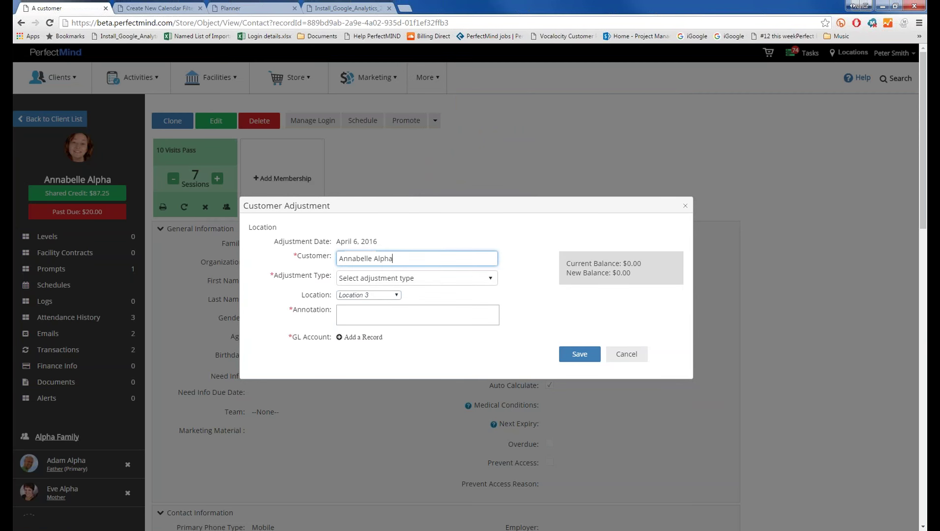
Step: Compare the balances under both adjustment types, Grant Account Credit and Charge Customer Account, and set the type to Grant Account Credit
{"action": "left_click", "coordinate": [353, 284]}
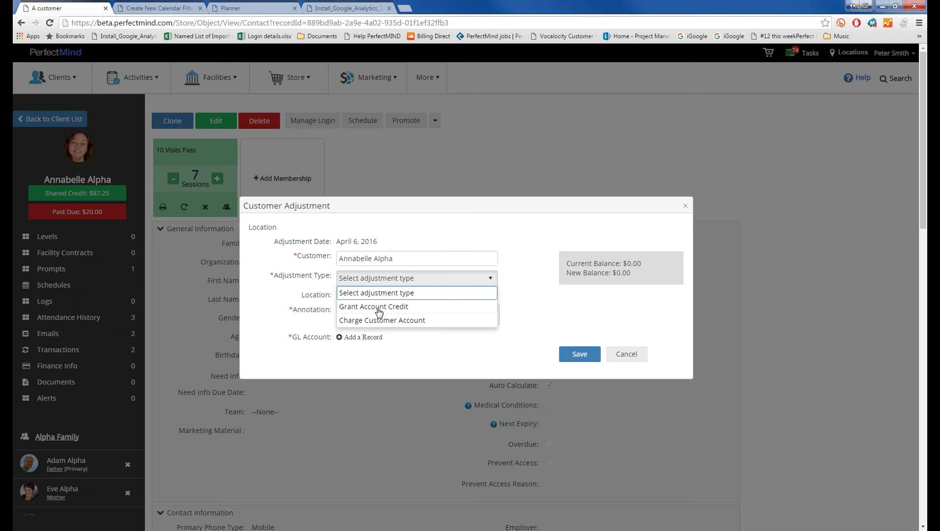
{"action": "left_click", "coordinate": [379, 307]}
{"action": "left_click", "coordinate": [373, 279]}
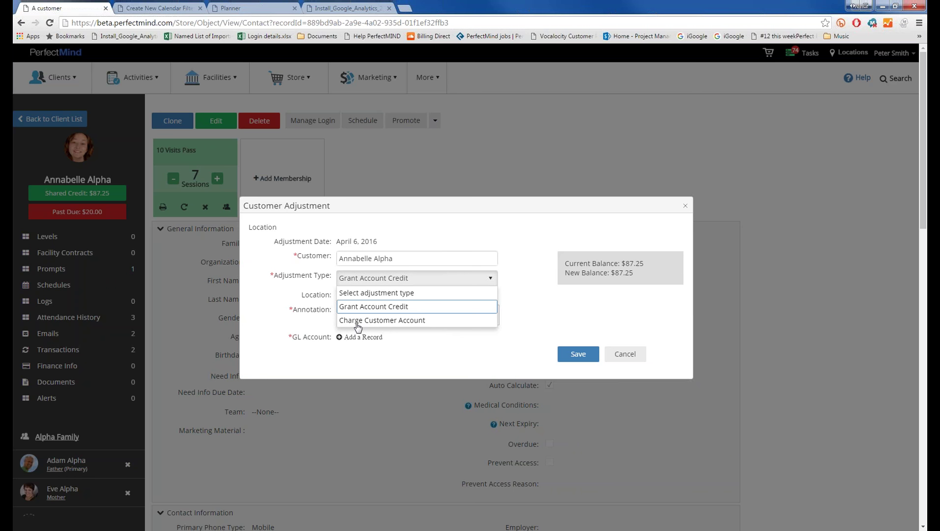
{"action": "left_click", "coordinate": [358, 321]}
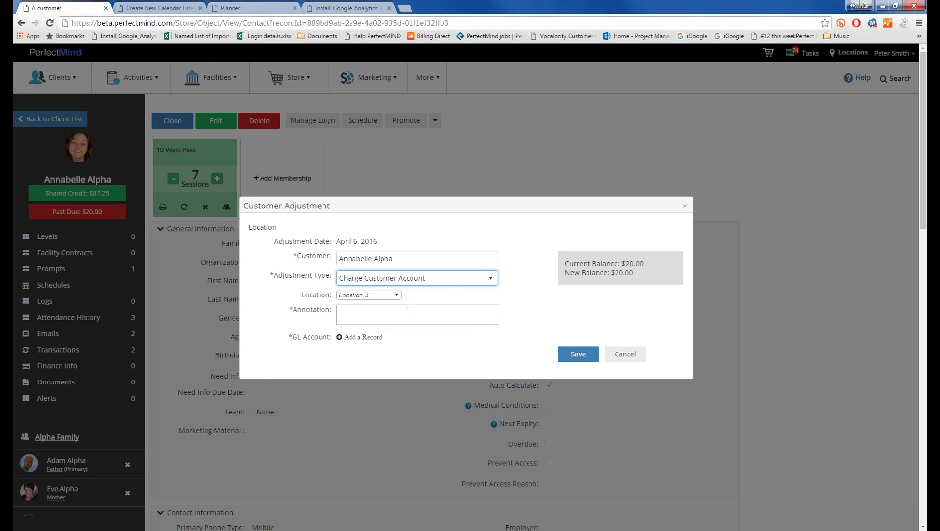
{"action": "left_click", "coordinate": [357, 278]}
{"action": "left_click", "coordinate": [352, 306]}
{"action": "left_click", "coordinate": [354, 318]}
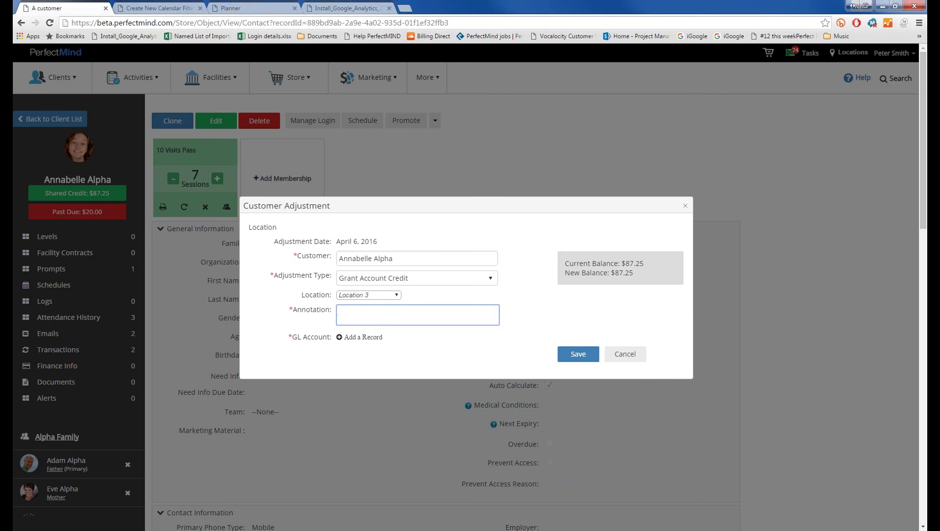
Step: Add a Cash Payment Rounding GL account record of $50.00 to the adjustment and check the current and new balances
{"action": "left_click", "coordinate": [359, 336]}
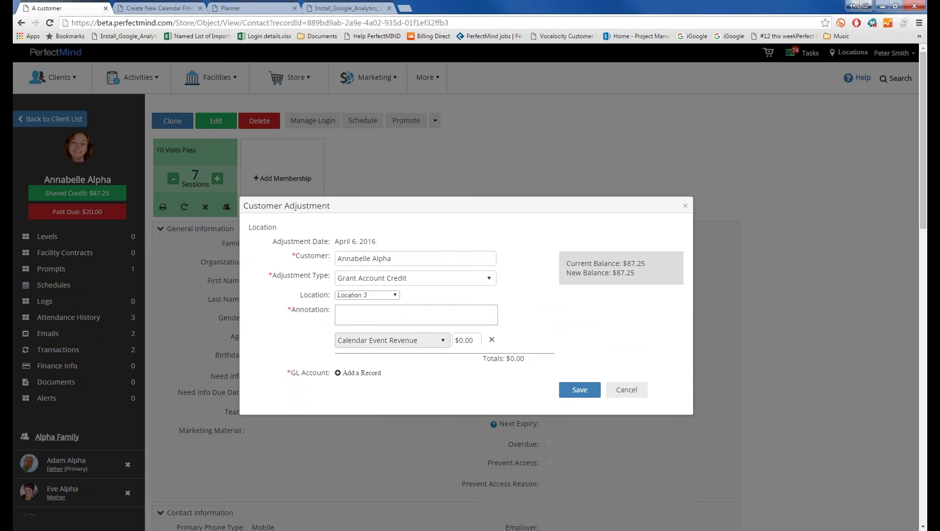
{"action": "left_click", "coordinate": [388, 344]}
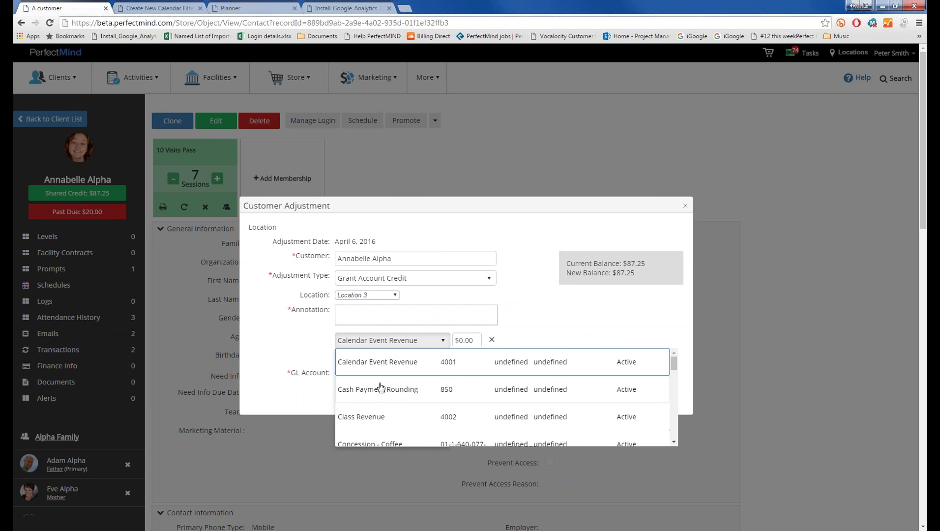
{"action": "left_click", "coordinate": [381, 388]}
{"action": "left_click", "coordinate": [463, 341]}
{"action": "double_click", "coordinate": [462, 341]}
{"action": "type", "text": "50"}
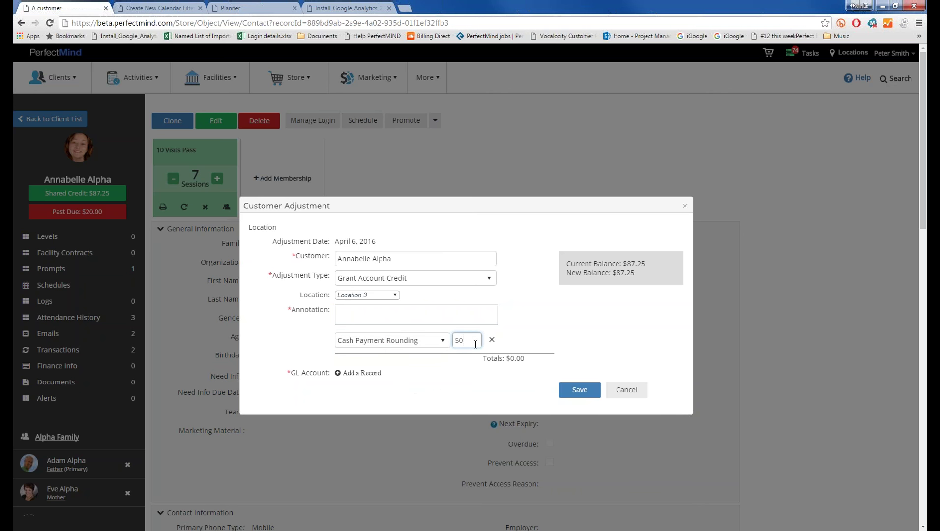
{"action": "left_click", "coordinate": [598, 361]}
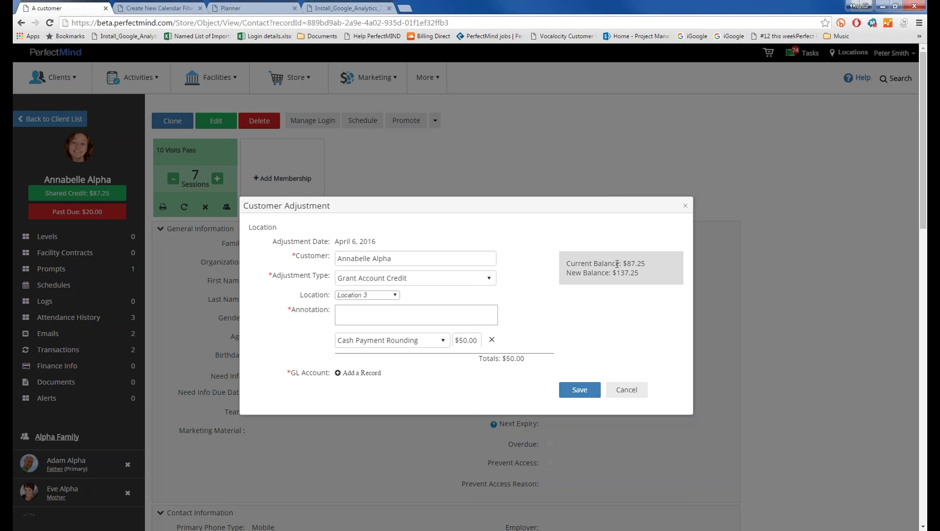
{"action": "left_click_drag", "start_coordinate": [644, 260], "coordinate": [567, 275]}
Step: Preview the $50.00 adjustment as Charge Customer Account and return the type to Grant Account Credit
{"action": "left_click", "coordinate": [412, 284]}
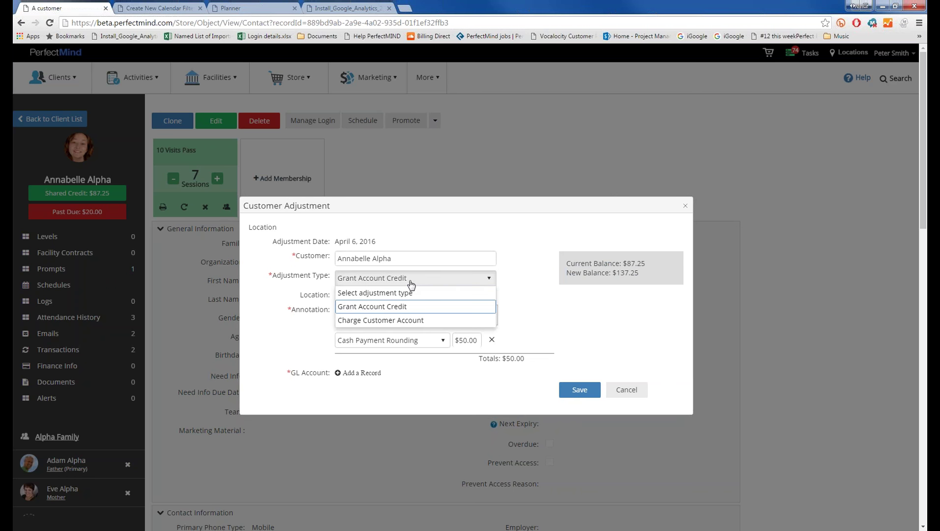
{"action": "left_click", "coordinate": [410, 320]}
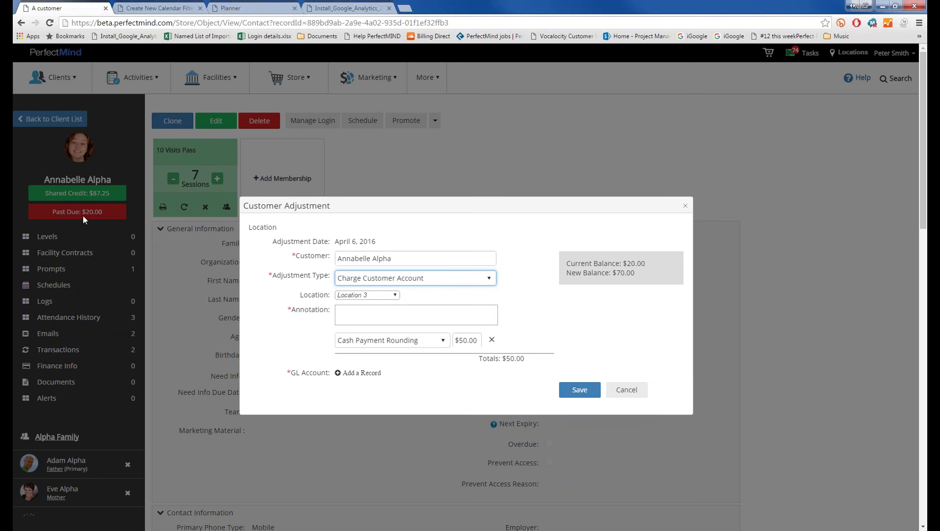
{"action": "left_click", "coordinate": [467, 341]}
{"action": "left_click", "coordinate": [456, 383]}
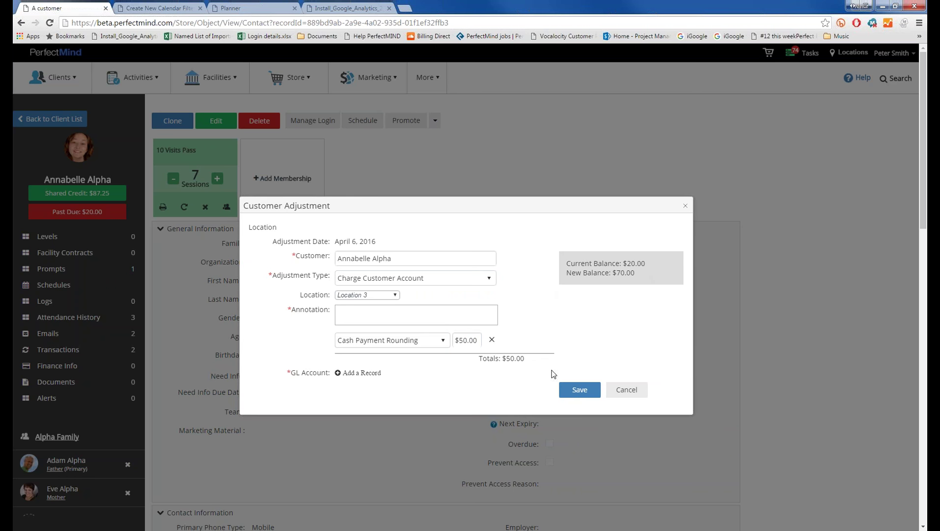
{"action": "left_click", "coordinate": [379, 280]}
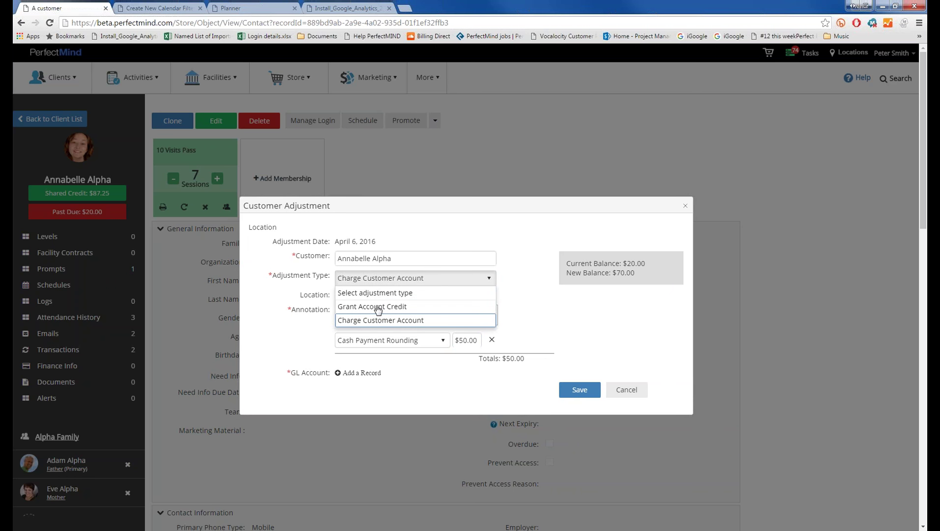
{"action": "left_click", "coordinate": [379, 307]}
Step: Save the adjustment with the annotation "Customer Service Issue" and check its entry in the client's shared credit history
{"action": "left_click", "coordinate": [564, 394]}
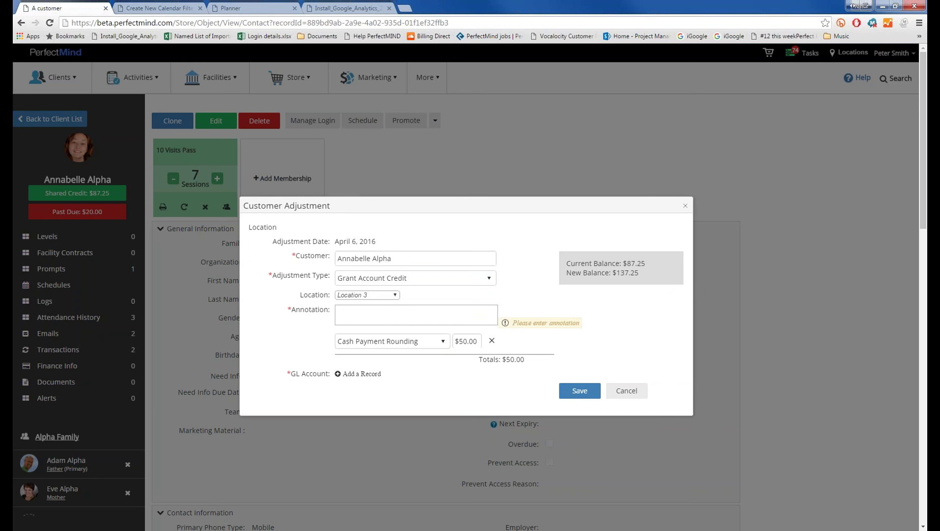
{"action": "left_click", "coordinate": [427, 314]}
{"action": "type", "text": "Customer Service s"}
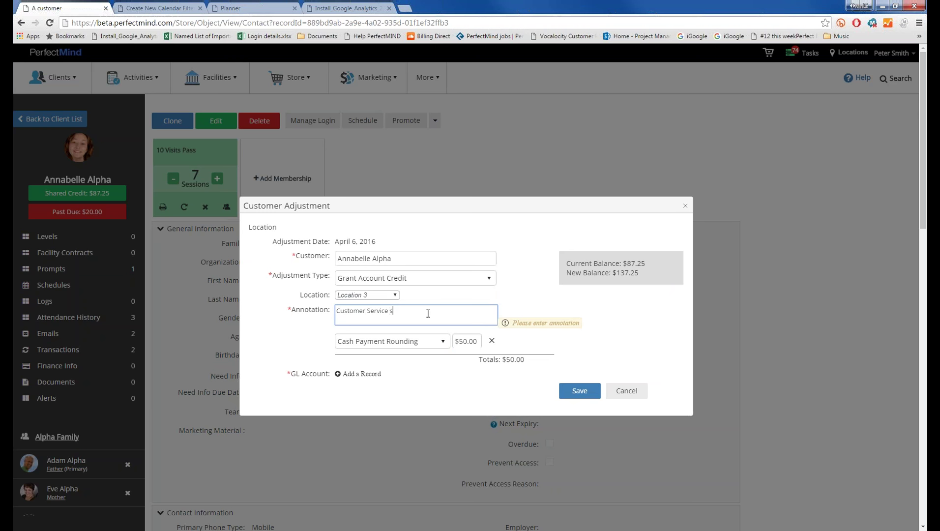
{"action": "key", "text": "BackSpace"}
{"action": "type", "text": "Issue"}
{"action": "left_click", "coordinate": [564, 390]}
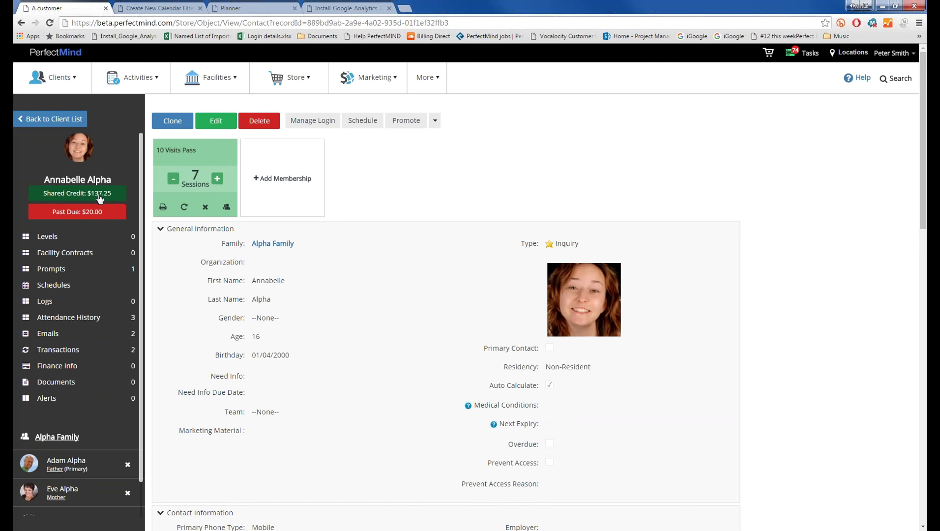
{"action": "left_click", "coordinate": [100, 196]}
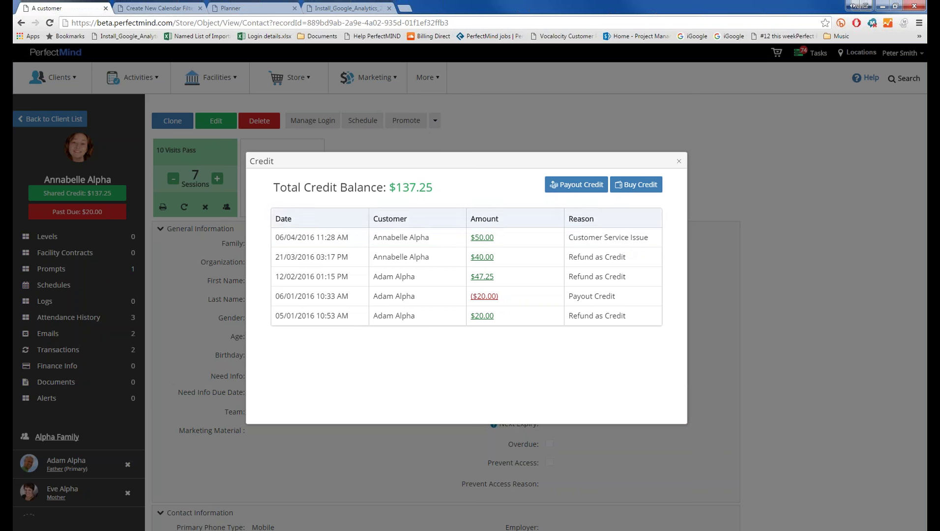
{"action": "left_click", "coordinate": [679, 161]}
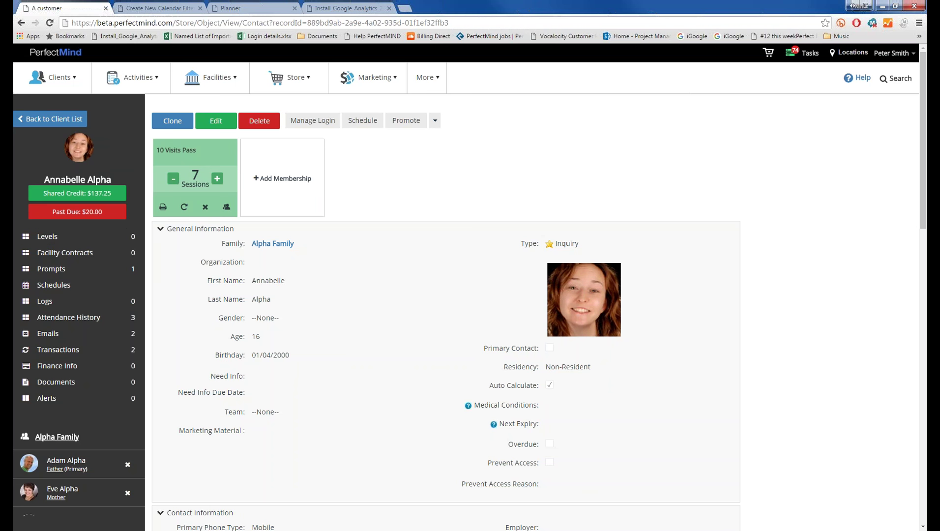
Step: Review the Billing account credit settings and the GL accounts available for check payouts, without selecting one
{"action": "left_click", "coordinate": [887, 53]}
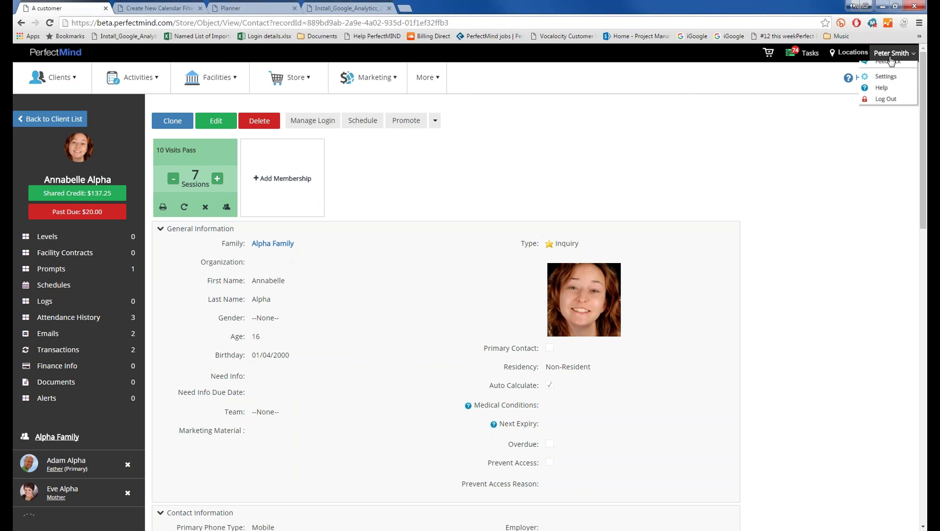
{"action": "left_click", "coordinate": [891, 96]}
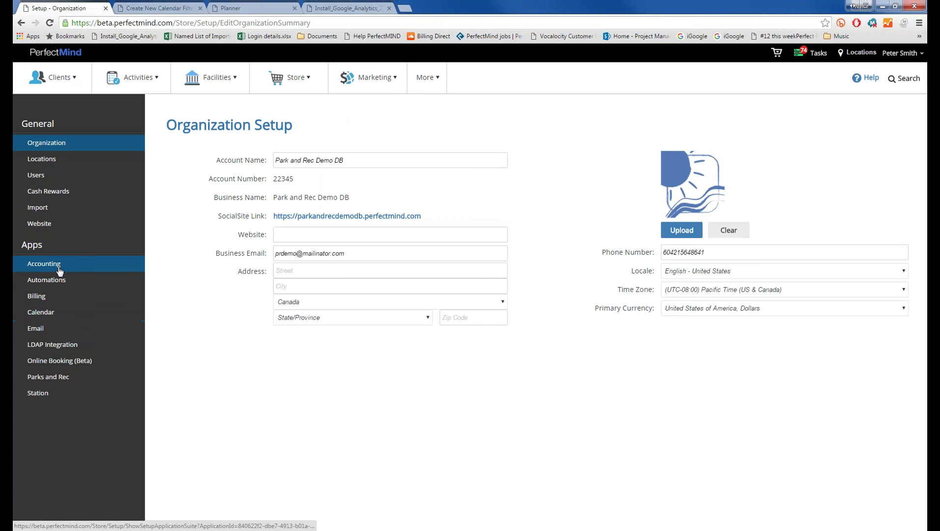
{"action": "left_click", "coordinate": [45, 264]}
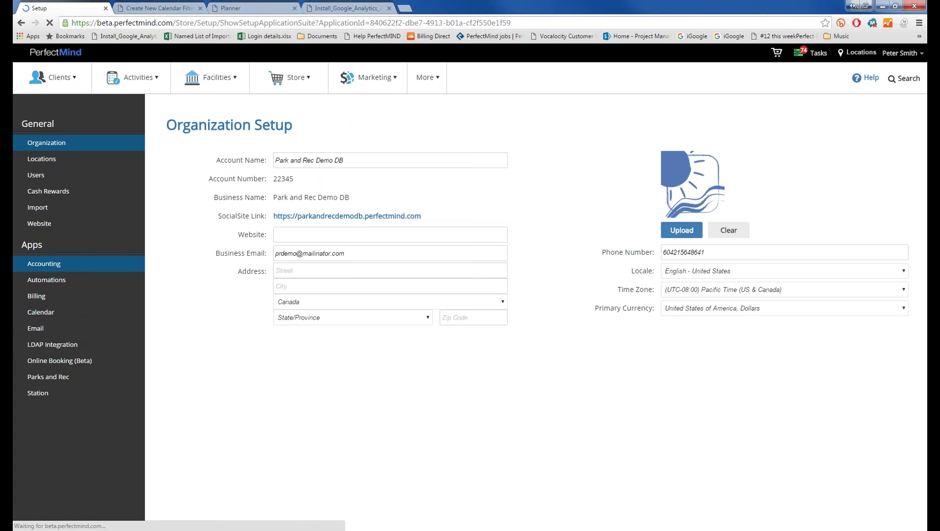
{"action": "left_click", "coordinate": [45, 297]}
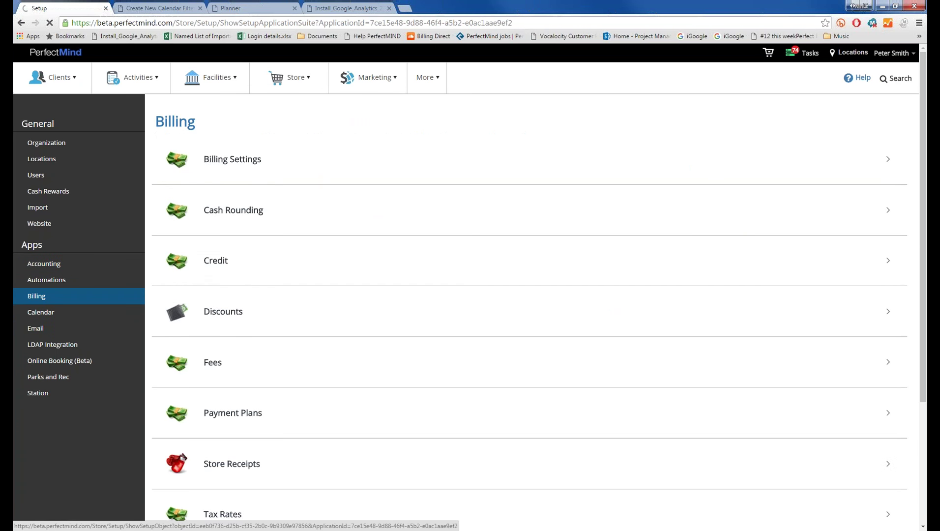
{"action": "left_click", "coordinate": [215, 266]}
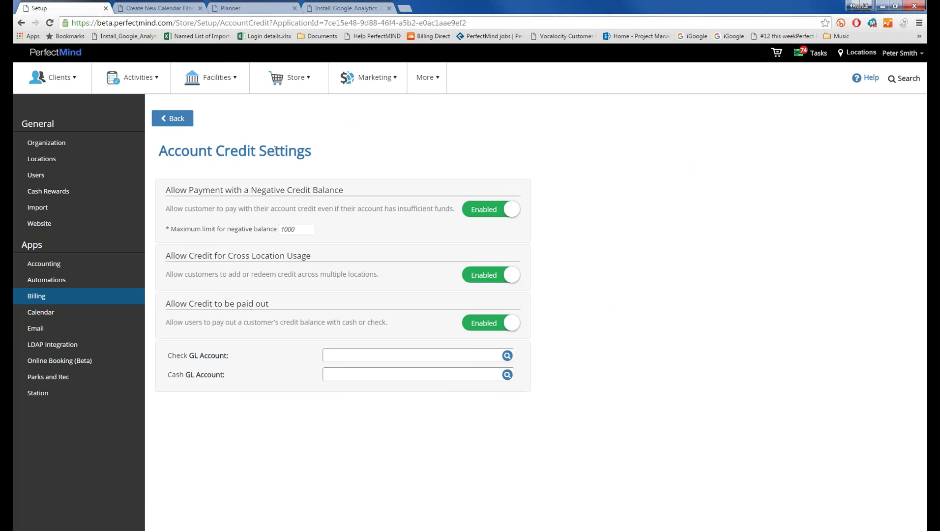
{"action": "left_click", "coordinate": [367, 355]}
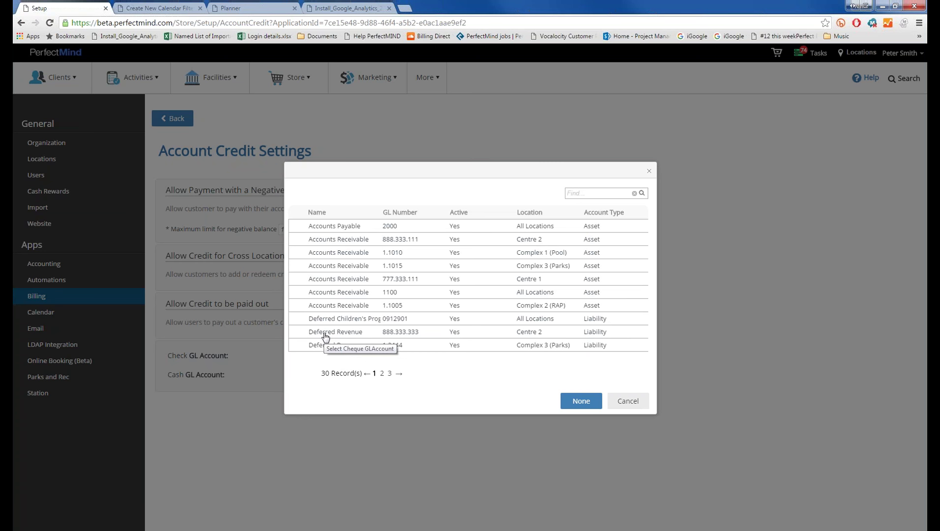
{"action": "left_click", "coordinate": [628, 401]}
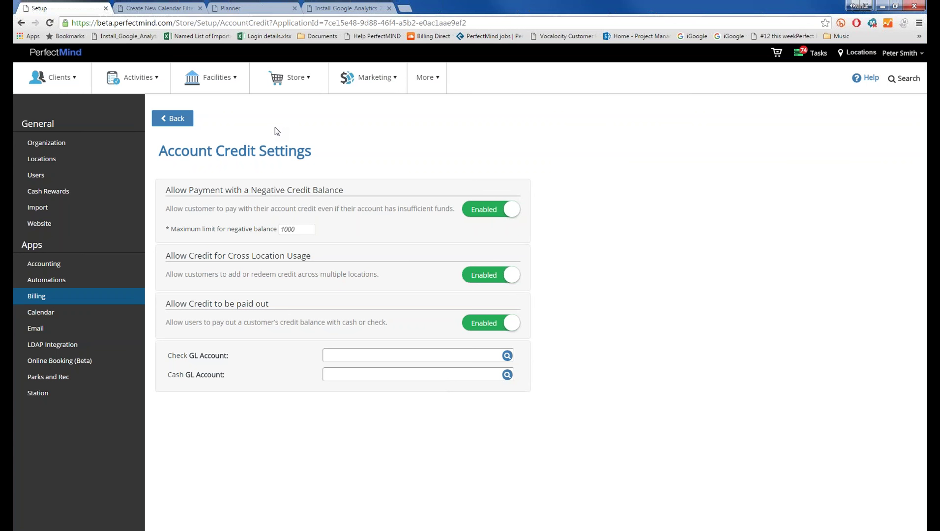
Step: Open the second family in the client accounts list and show its facility contracts
{"action": "mouse_move", "coordinate": [53, 76]}
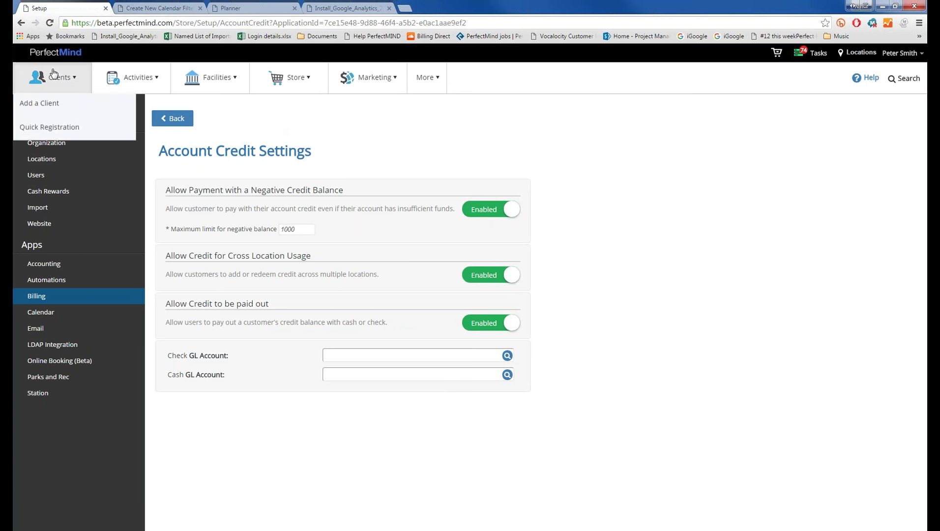
{"action": "left_click", "coordinate": [54, 130]}
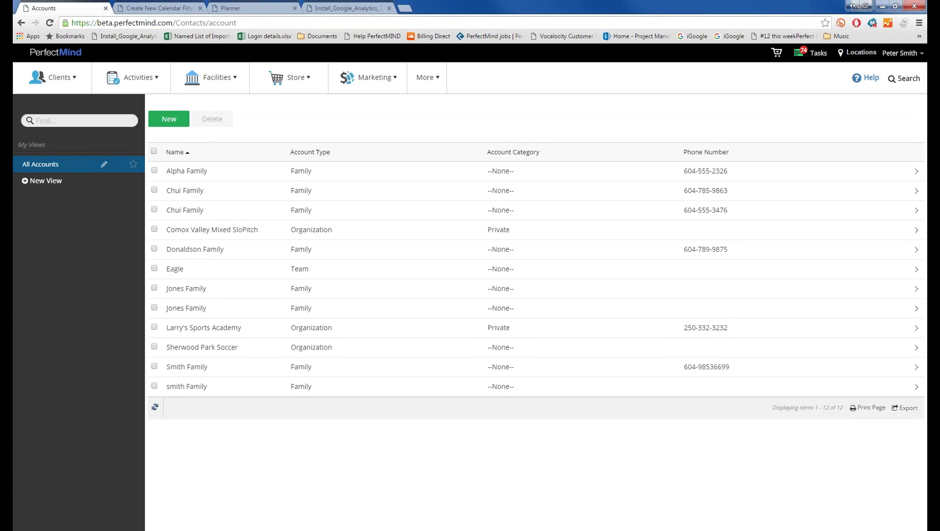
{"action": "left_click", "coordinate": [219, 199]}
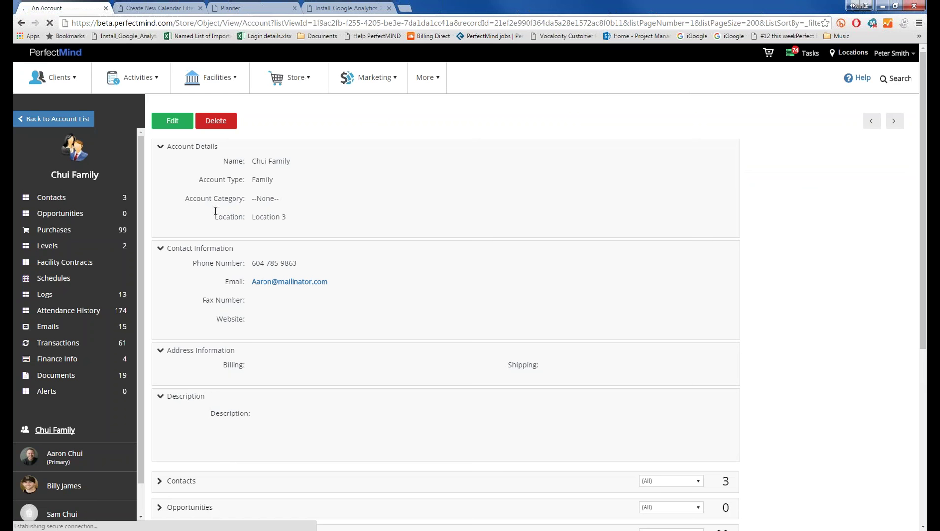
{"action": "left_click", "coordinate": [65, 265]}
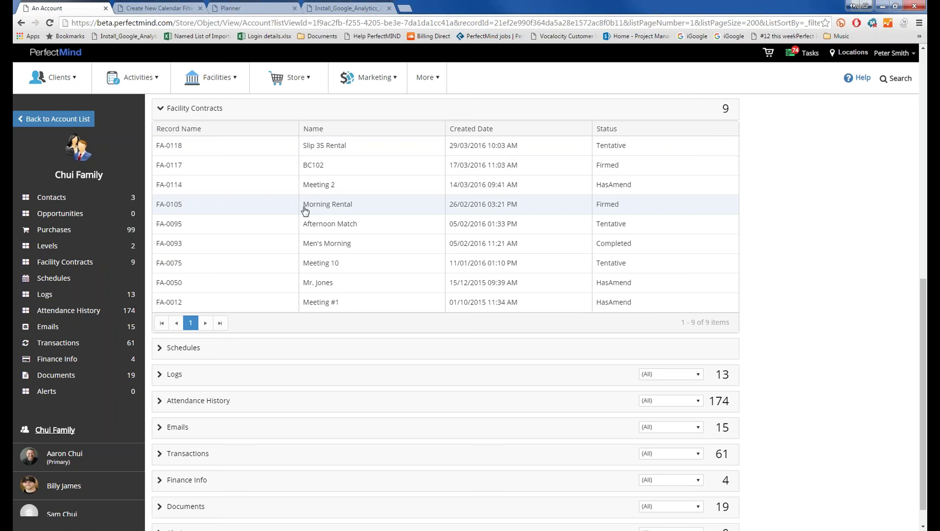
Step: Open the Meeting 2 facility contract and examine its status, insurance and agreement fields, and reservations
{"action": "left_click", "coordinate": [308, 186]}
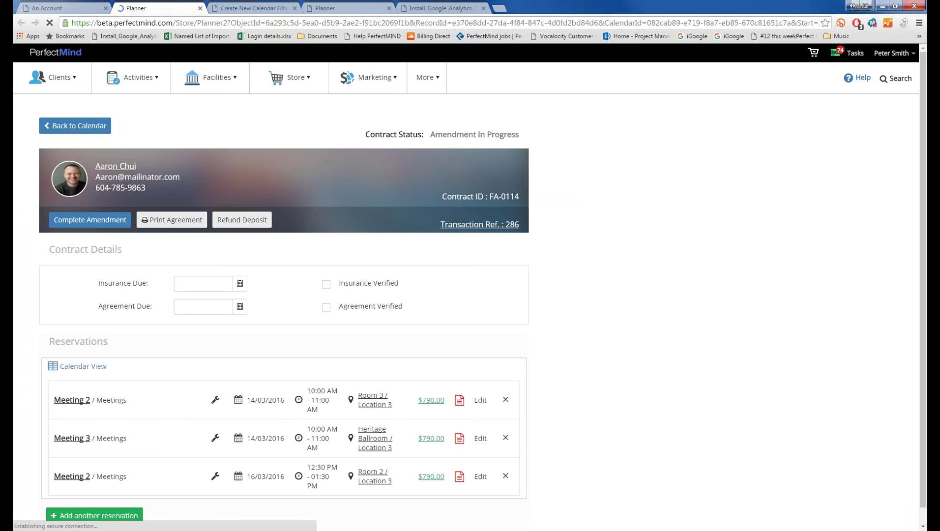
{"action": "scroll", "coordinate": [263, 159], "scroll_direction": "down", "scroll_amount": 1}
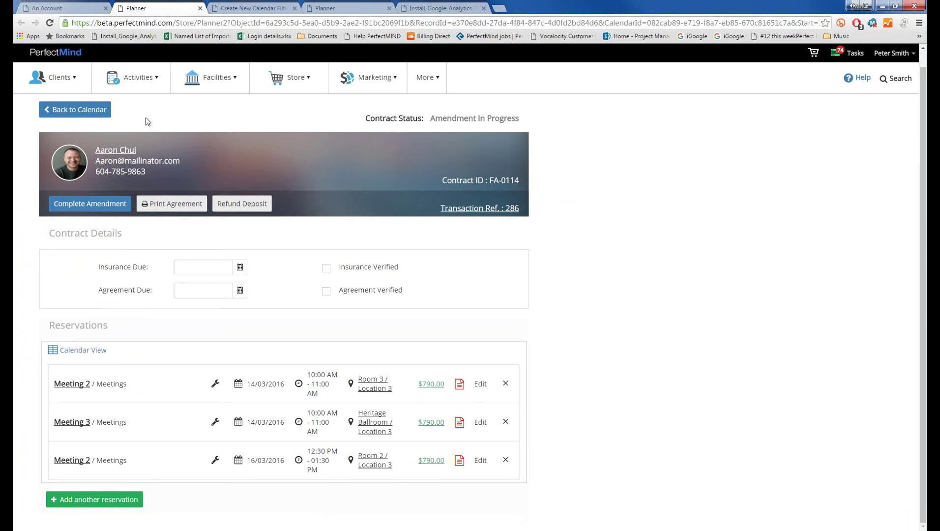
{"action": "scroll", "coordinate": [165, 144], "scroll_direction": "up", "scroll_amount": 1}
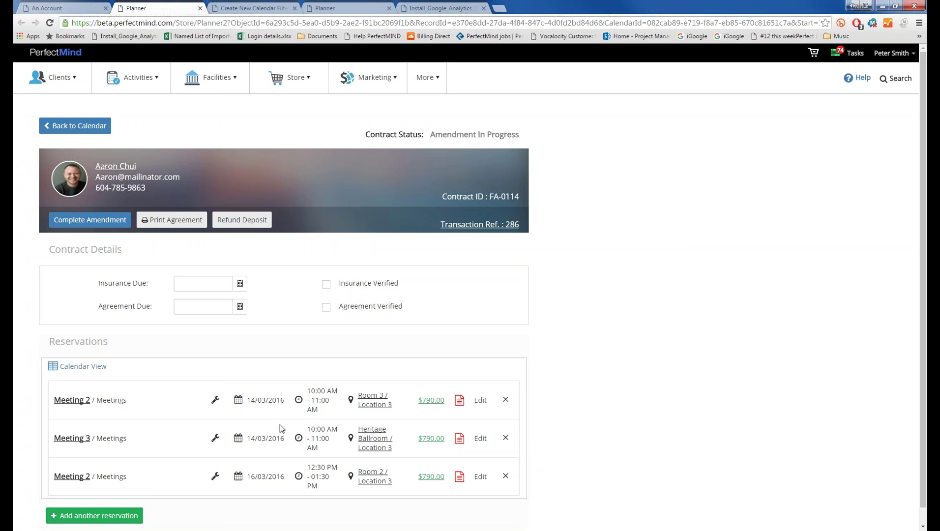
{"action": "scroll", "coordinate": [93, 404], "scroll_direction": "down", "scroll_amount": 1}
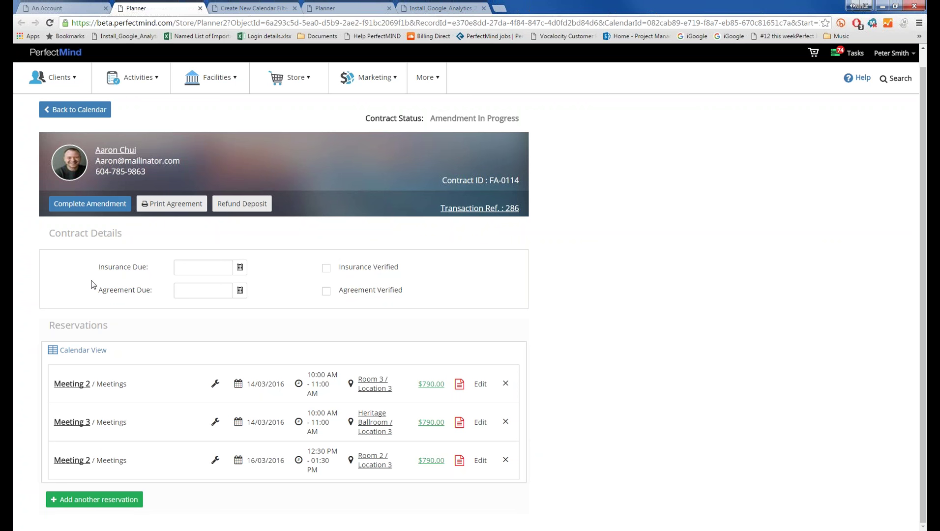
Step: Compare the list and calendar views of the Meeting 2 contract's reservations, examining the April 2016 calendar
{"action": "left_click", "coordinate": [84, 350]}
{"action": "scroll", "coordinate": [86, 231], "scroll_direction": "down", "scroll_amount": 5}
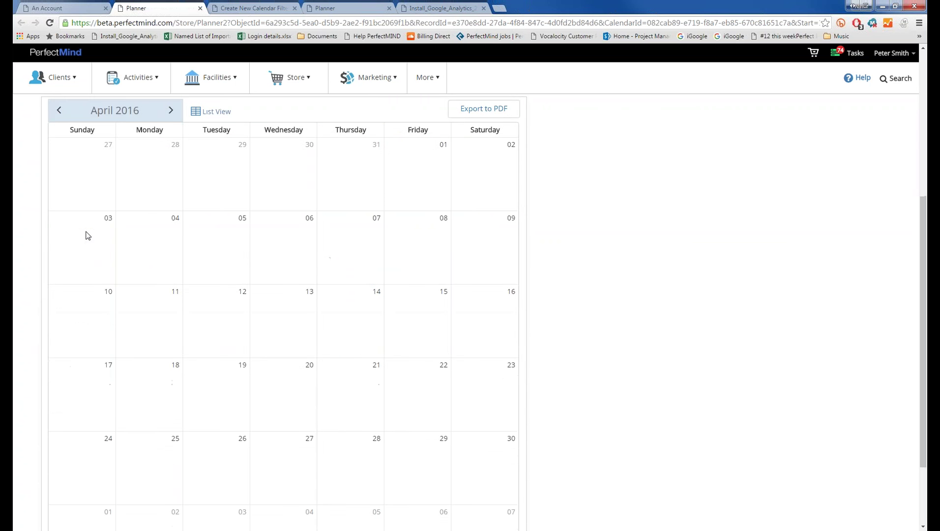
{"action": "scroll", "coordinate": [89, 149], "scroll_direction": "up", "scroll_amount": 1}
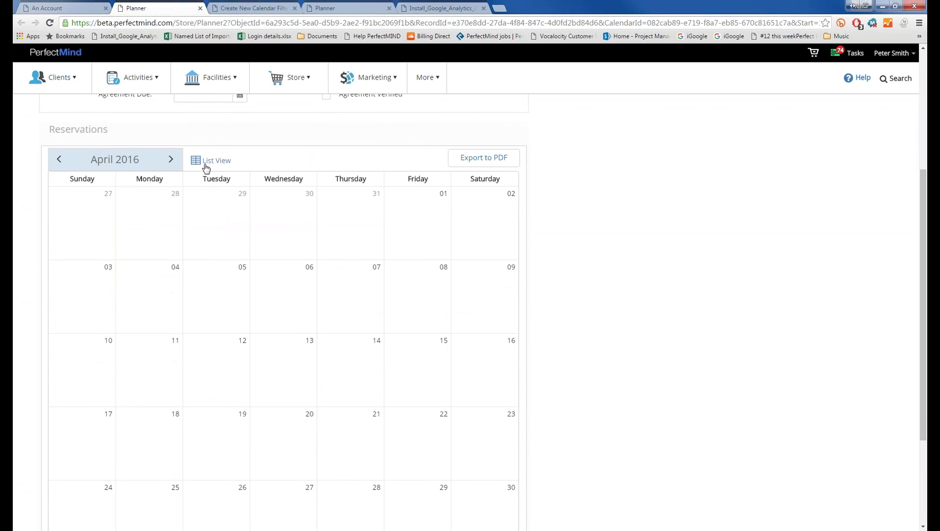
{"action": "scroll", "coordinate": [174, 222], "scroll_direction": "down", "scroll_amount": 3}
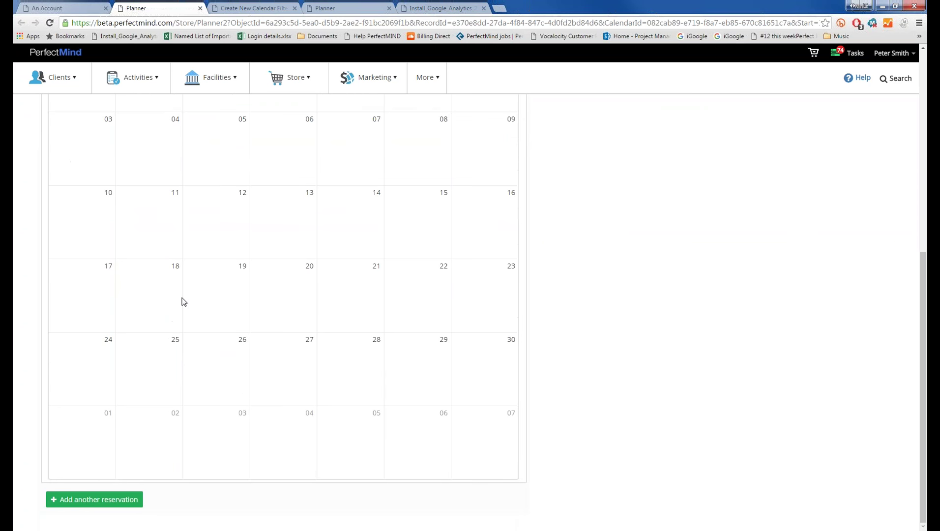
{"action": "scroll", "coordinate": [182, 300], "scroll_direction": "up", "scroll_amount": 5}
{"action": "left_click", "coordinate": [210, 255]}
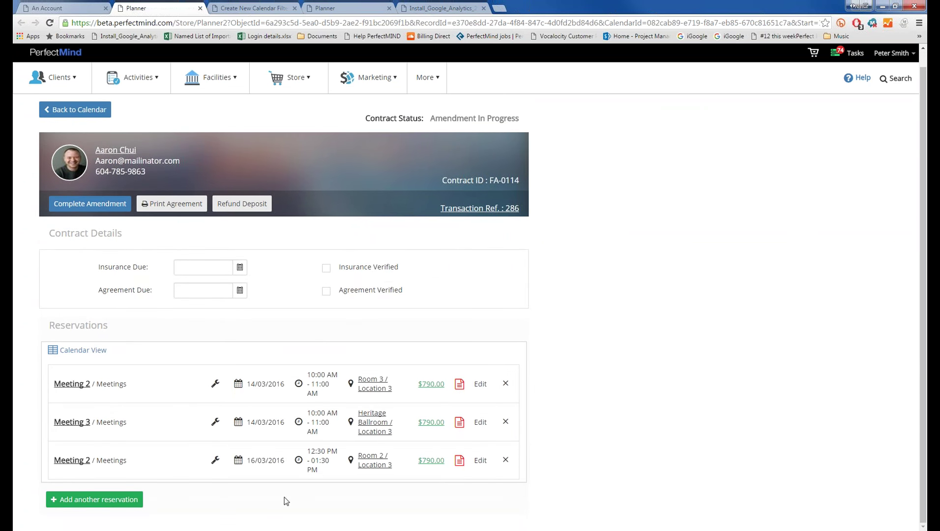
{"action": "left_click", "coordinate": [71, 352]}
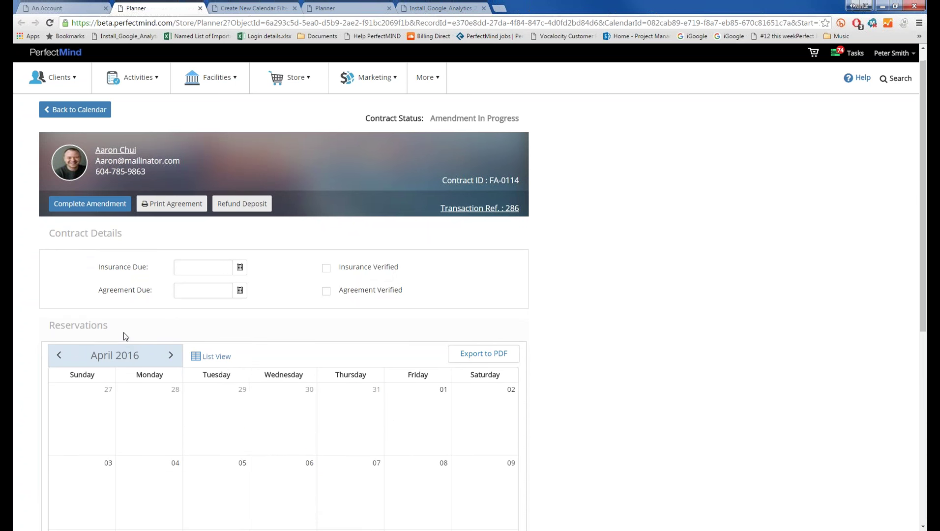
{"action": "scroll", "coordinate": [204, 268], "scroll_direction": "down", "scroll_amount": 3}
{"action": "scroll", "coordinate": [373, 435], "scroll_direction": "down", "scroll_amount": 4}
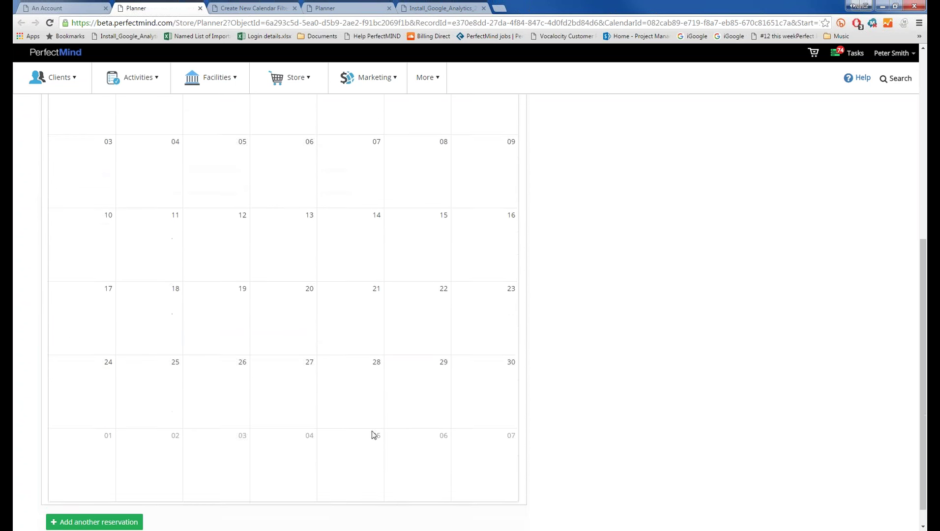
{"action": "scroll", "coordinate": [151, 342], "scroll_direction": "up", "scroll_amount": 4}
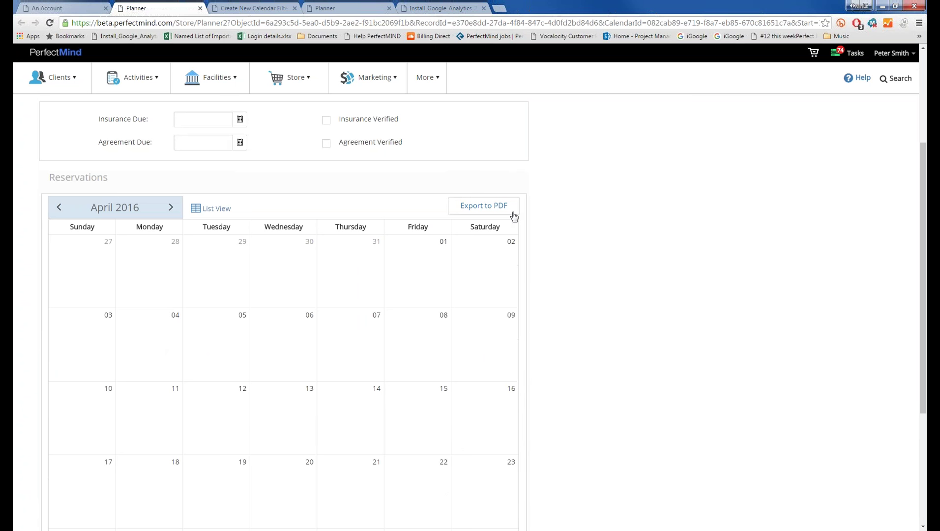
{"action": "left_click", "coordinate": [483, 209]}
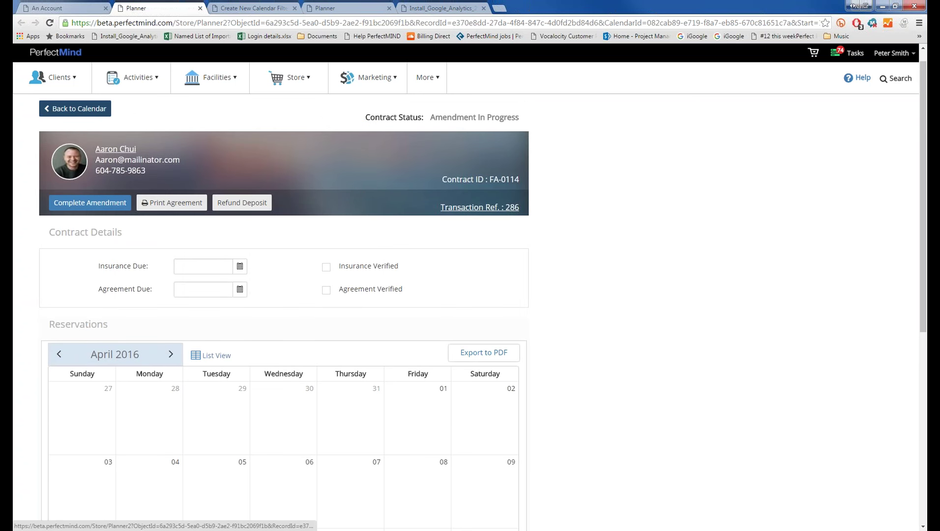
Step: Open the BC102 facility contract from the family account and compare its reservations in calendar and list view
{"action": "left_click", "coordinate": [60, 6]}
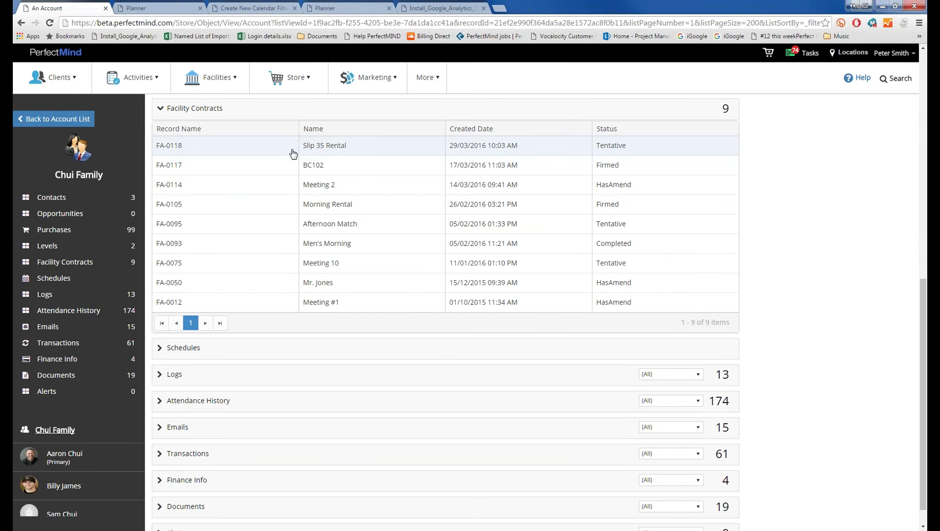
{"action": "left_click", "coordinate": [297, 173]}
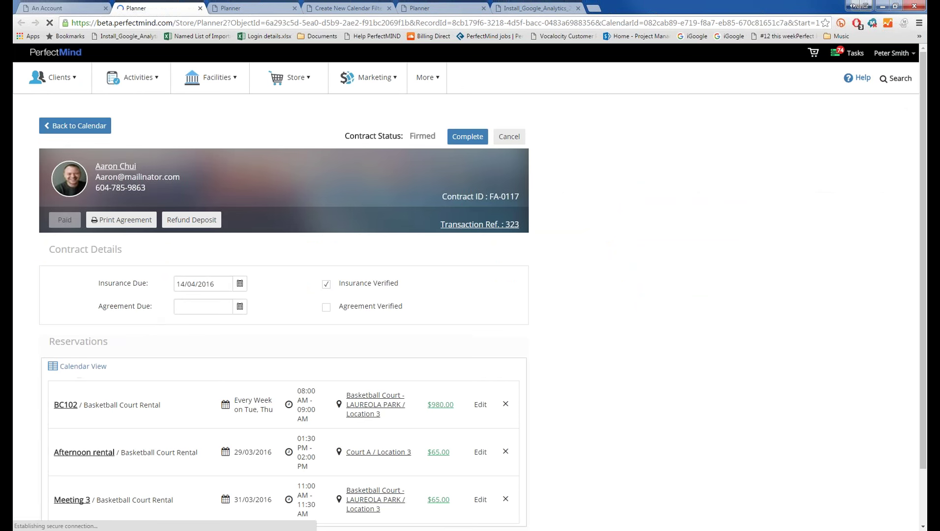
{"action": "left_click", "coordinate": [78, 367]}
{"action": "scroll", "coordinate": [79, 366], "scroll_direction": "down", "scroll_amount": 2}
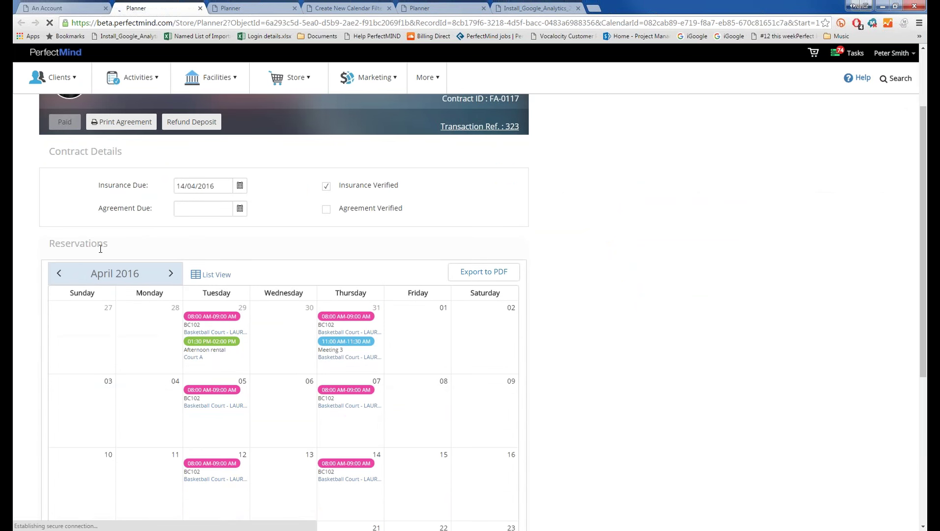
{"action": "left_click", "coordinate": [237, 275]}
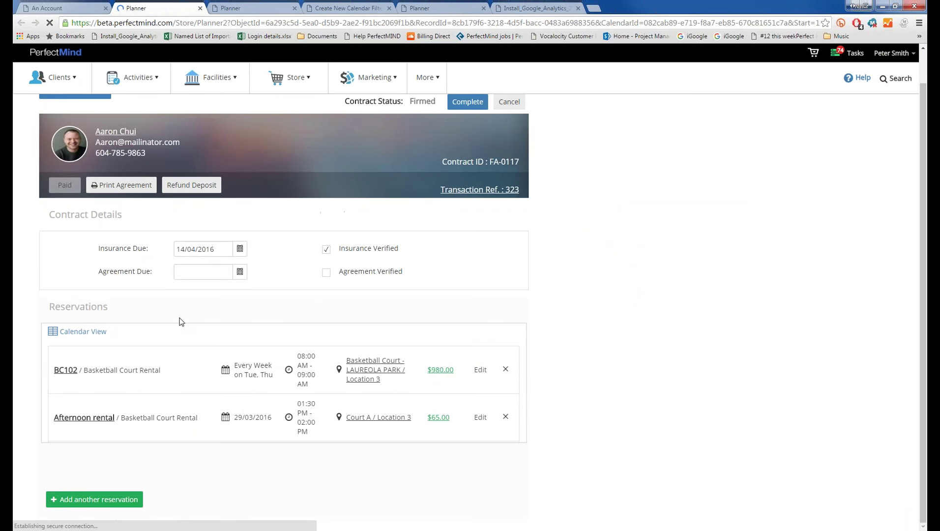
Step: Show the BC102 contract's reservations in calendar view and export the calendar to PDF
{"action": "scroll", "coordinate": [183, 325], "scroll_direction": "down", "scroll_amount": 1}
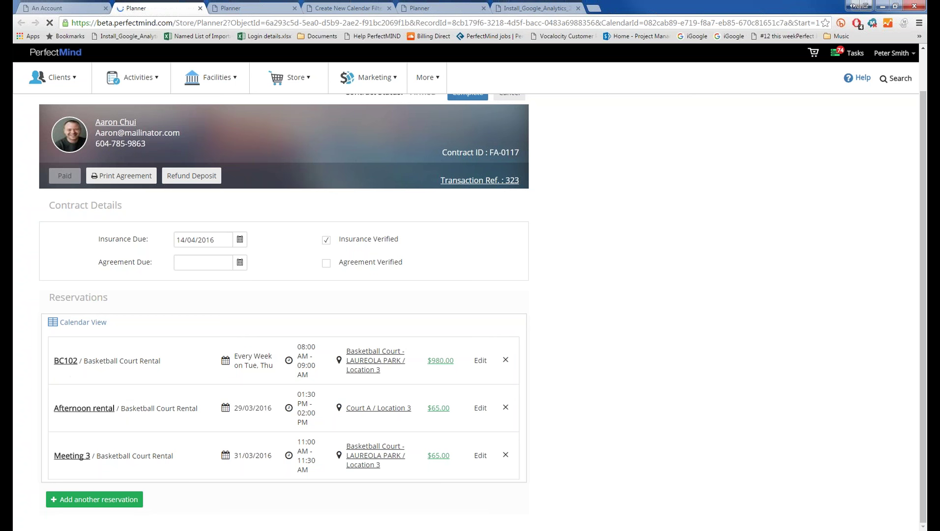
{"action": "left_click", "coordinate": [82, 324]}
{"action": "scroll", "coordinate": [91, 312], "scroll_direction": "down", "scroll_amount": 4}
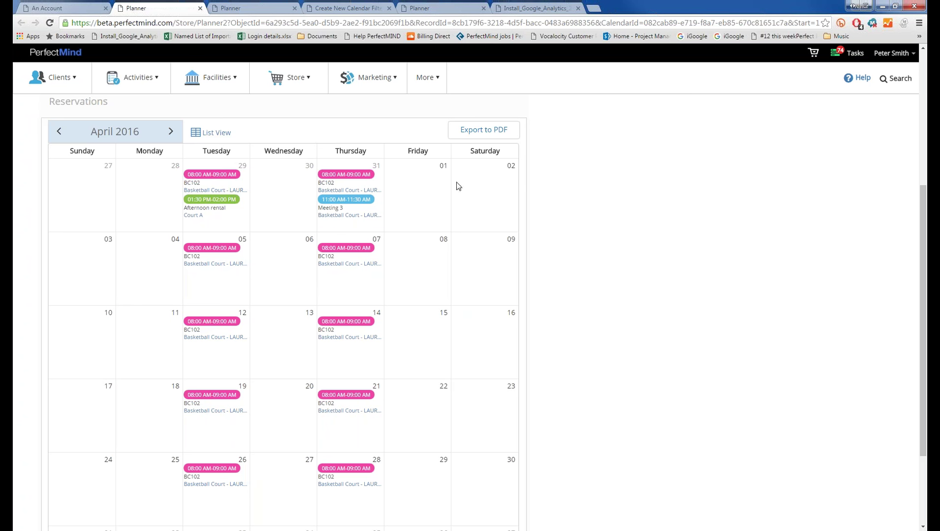
{"action": "left_click", "coordinate": [473, 133]}
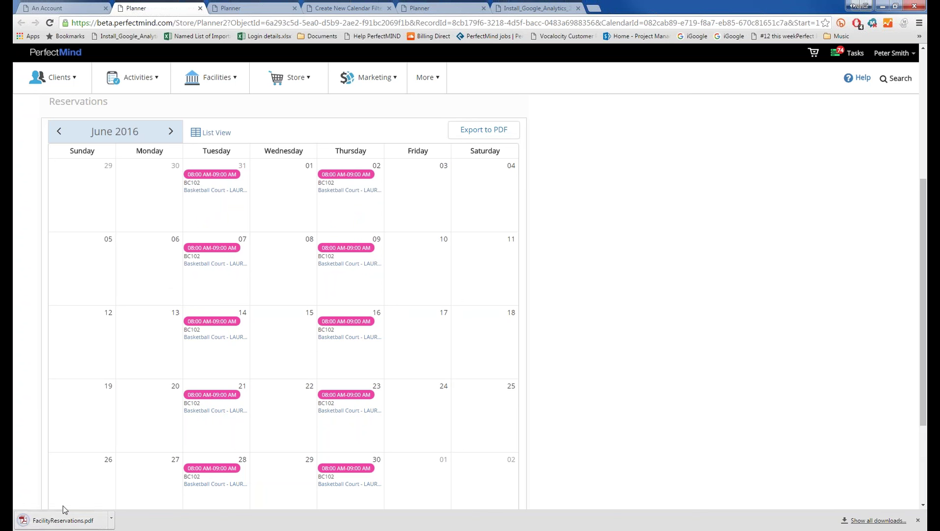
Step: Open the exported FacilityReservations.pdf and examine its monthly reservation calendars from March to June 2016
{"action": "left_click", "coordinate": [55, 520]}
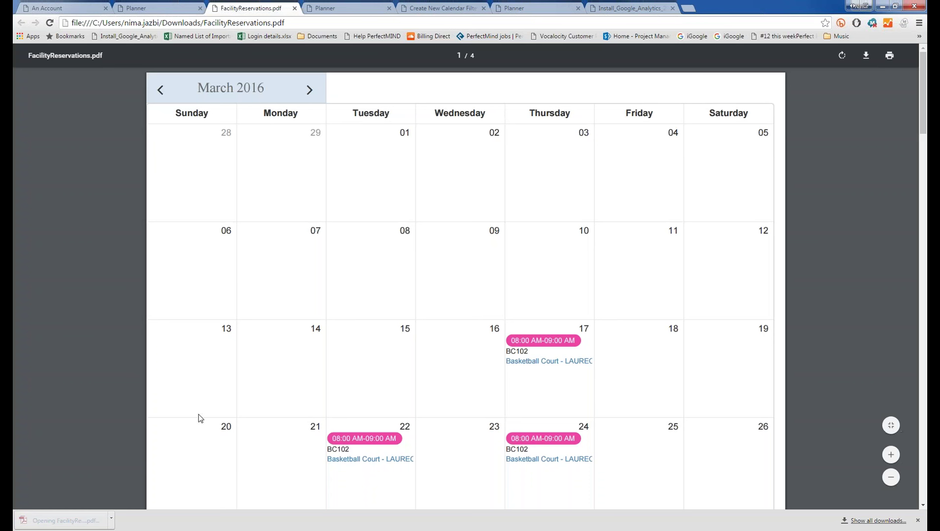
{"action": "scroll", "coordinate": [210, 383], "scroll_direction": "down", "scroll_amount": 5}
{"action": "scroll", "coordinate": [213, 384], "scroll_direction": "down", "scroll_amount": 20}
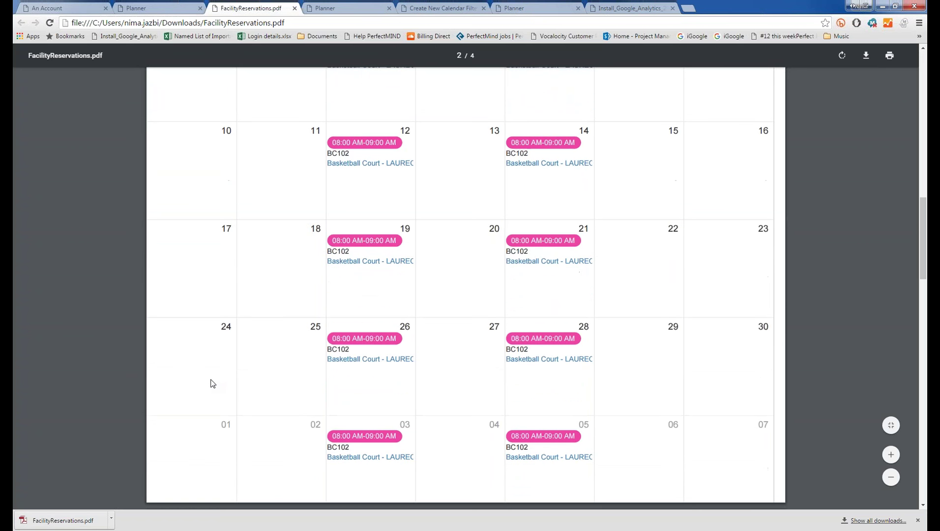
{"action": "scroll", "coordinate": [213, 384], "scroll_direction": "down", "scroll_amount": 13}
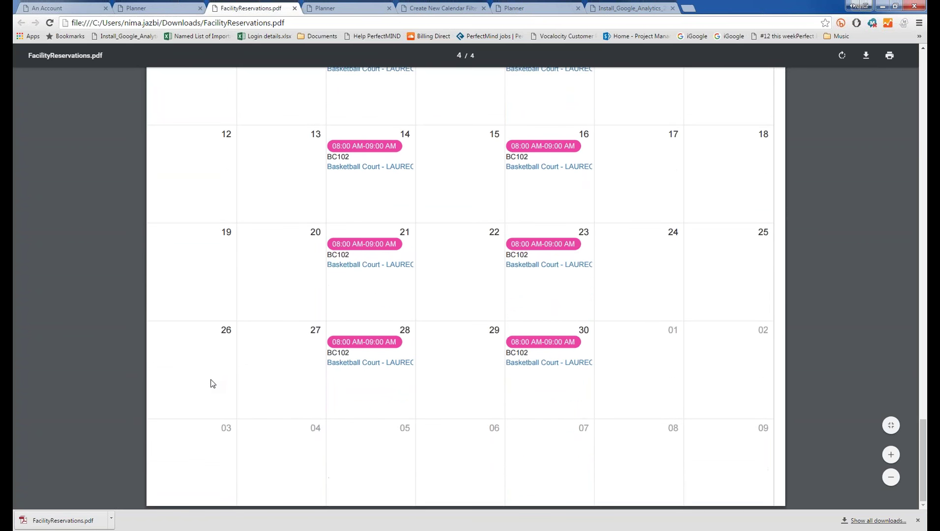
{"action": "scroll", "coordinate": [212, 384], "scroll_direction": "up", "scroll_amount": 12}
{"action": "scroll", "coordinate": [212, 384], "scroll_direction": "up", "scroll_amount": 4}
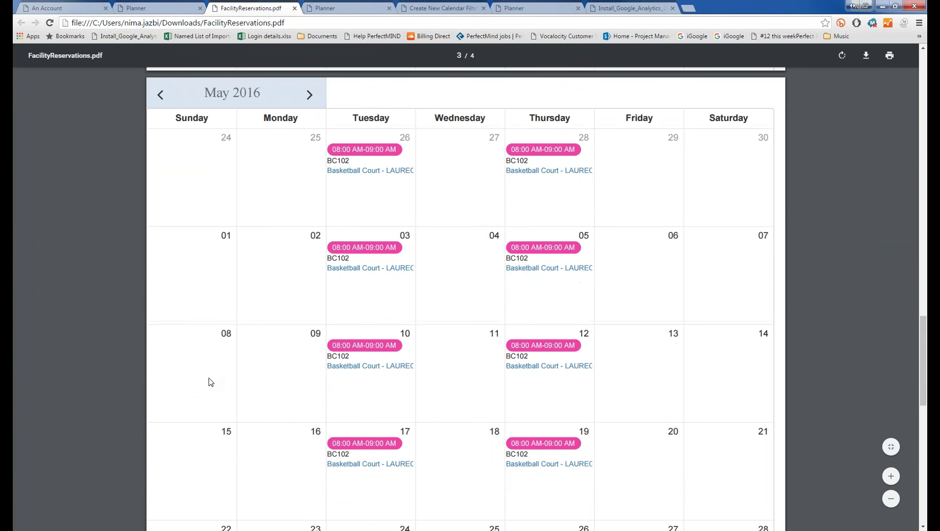
{"action": "scroll", "coordinate": [212, 383], "scroll_direction": "down", "scroll_amount": 18}
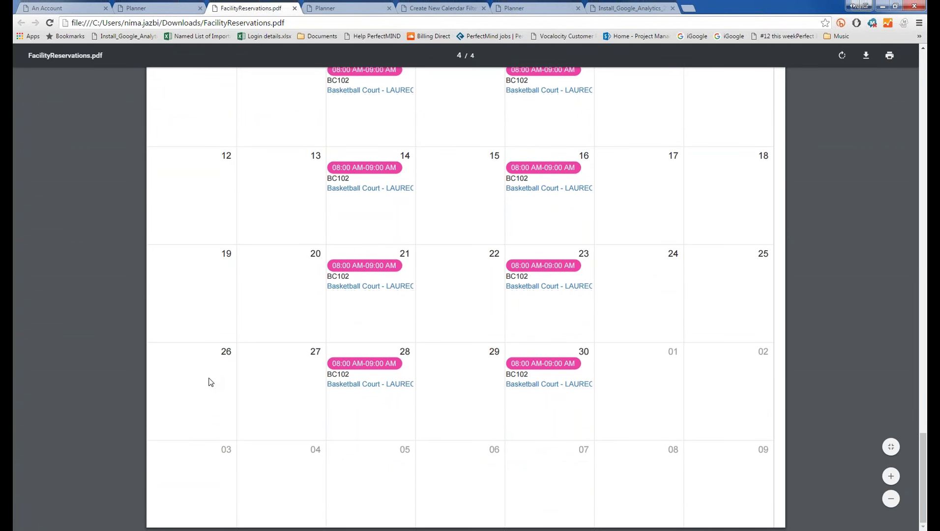
{"action": "scroll", "coordinate": [211, 382], "scroll_direction": "up", "scroll_amount": 20}
{"action": "scroll", "coordinate": [210, 382], "scroll_direction": "up", "scroll_amount": 15}
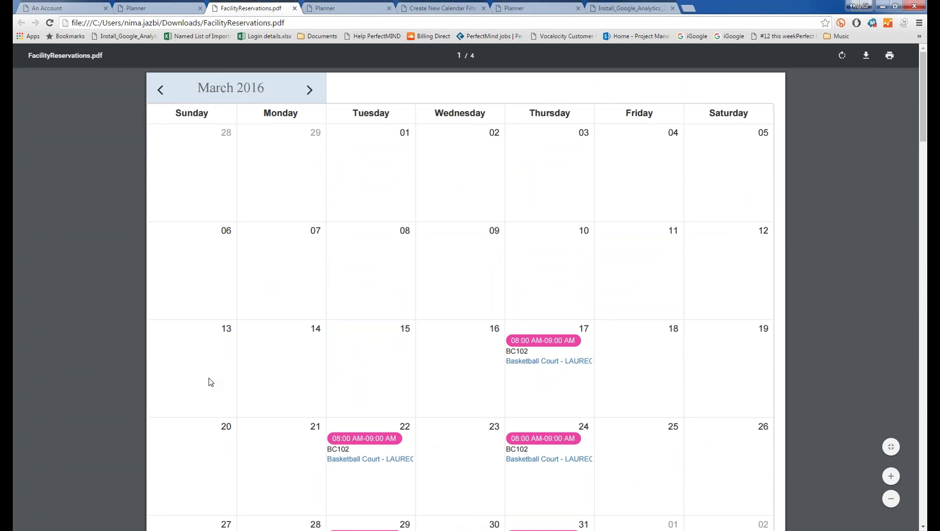
Step: Return to the family account from the exported PDF and open the primary contact's client record
{"action": "left_click", "coordinate": [142, 7]}
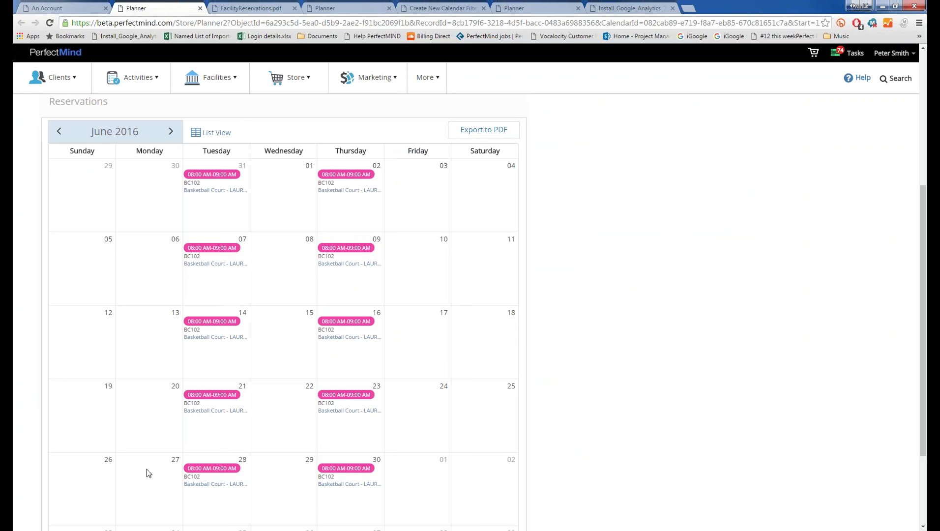
{"action": "scroll", "coordinate": [134, 418], "scroll_direction": "up", "scroll_amount": 2}
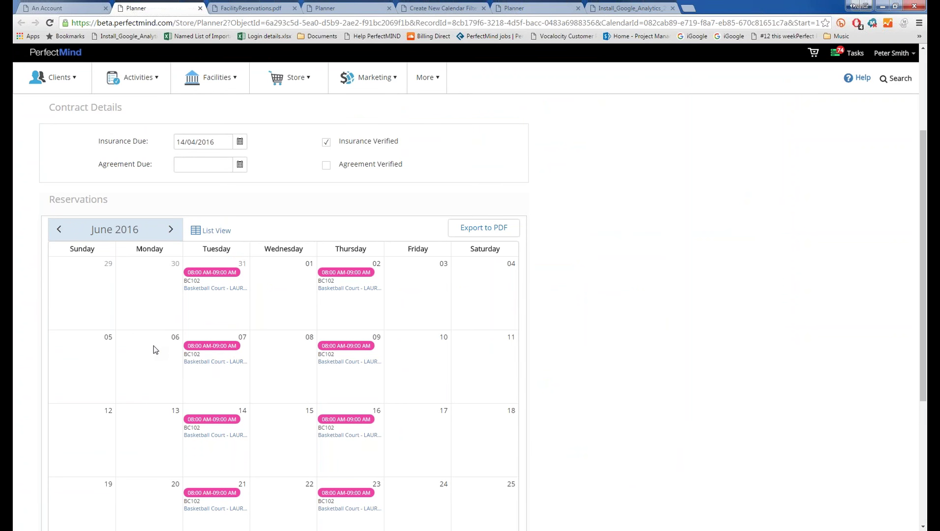
{"action": "left_click", "coordinate": [67, 7]}
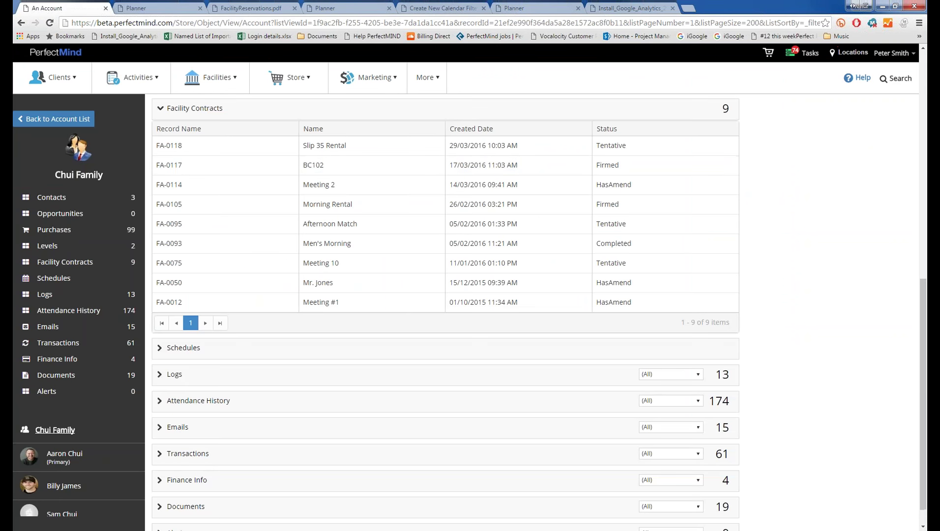
{"action": "left_click", "coordinate": [97, 279]}
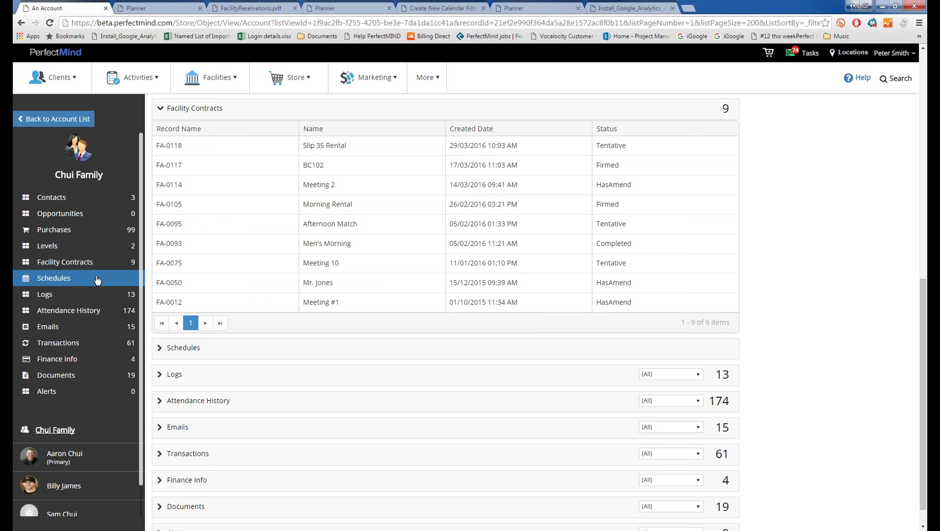
{"action": "left_click", "coordinate": [75, 459]}
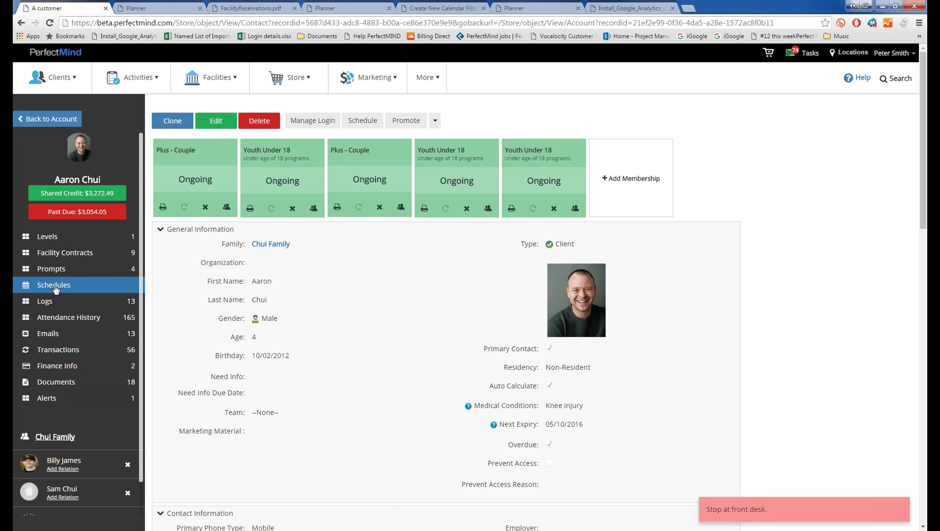
Step: Examine the primary contact's April 2016 schedule calendar and open its date range options for printing
{"action": "left_click", "coordinate": [95, 289]}
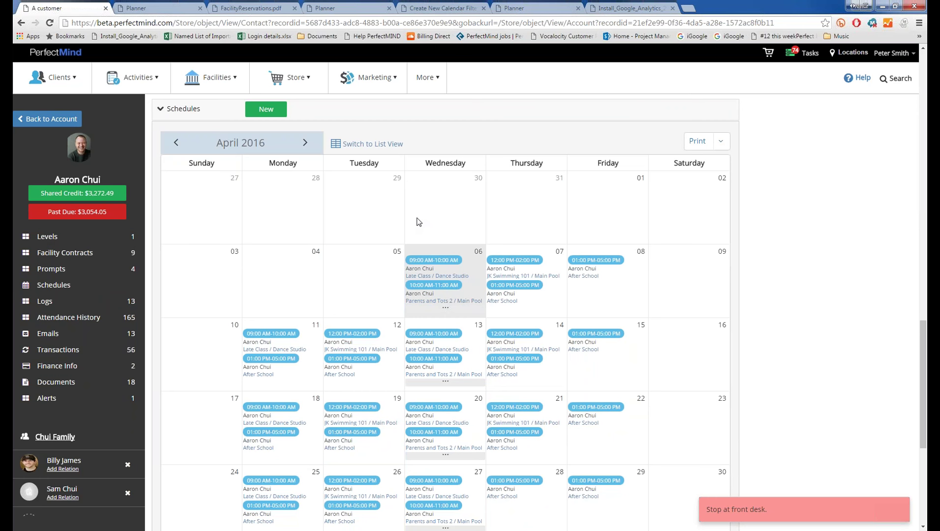
{"action": "scroll", "coordinate": [418, 222], "scroll_direction": "down", "scroll_amount": 1}
{"action": "scroll", "coordinate": [525, 364], "scroll_direction": "down", "scroll_amount": 2}
{"action": "scroll", "coordinate": [212, 324], "scroll_direction": "up", "scroll_amount": 4}
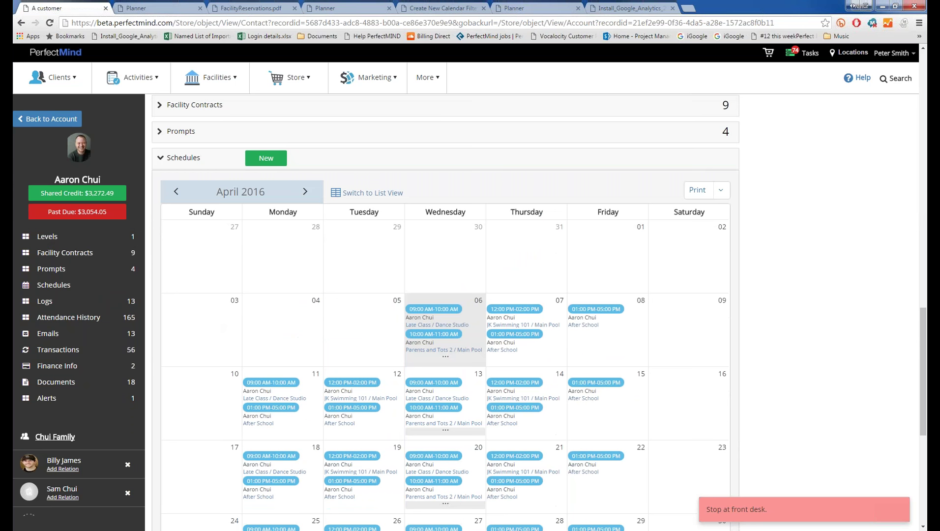
{"action": "left_click", "coordinate": [304, 191]}
{"action": "left_click", "coordinate": [175, 192]}
{"action": "left_click", "coordinate": [721, 191]}
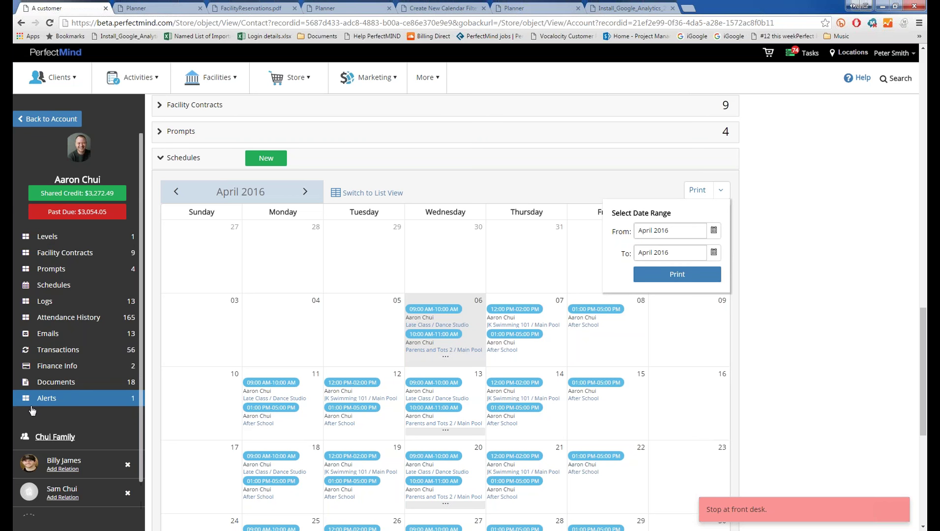
Step: Return to the family account and show all three members' schedules together in its schedule calendar
{"action": "left_click", "coordinate": [41, 437]}
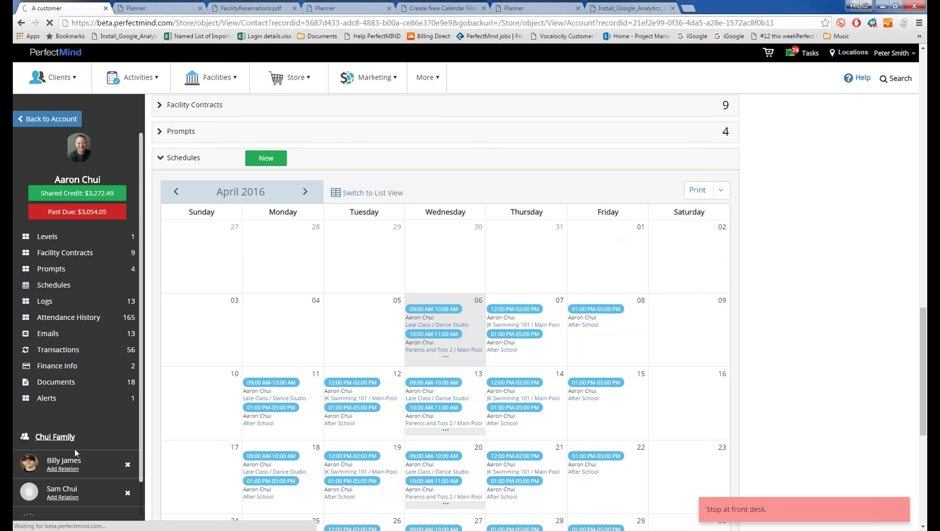
{"action": "left_click", "coordinate": [71, 279]}
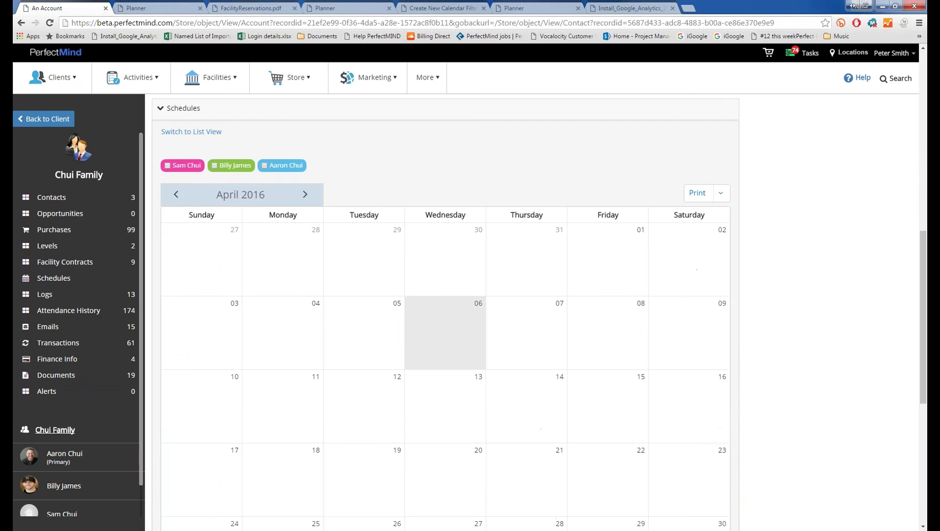
{"action": "left_click", "coordinate": [169, 167]}
{"action": "left_click", "coordinate": [214, 166]}
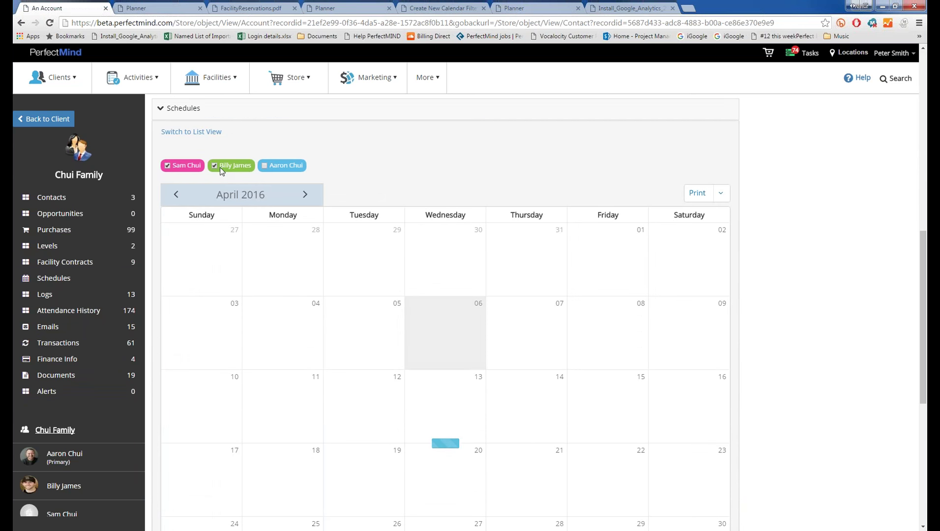
{"action": "left_click", "coordinate": [264, 167]}
Step: Examine the family's combined schedule for April 2016 and advance the calendar to May 2016
{"action": "scroll", "coordinate": [256, 250], "scroll_direction": "down", "scroll_amount": 2}
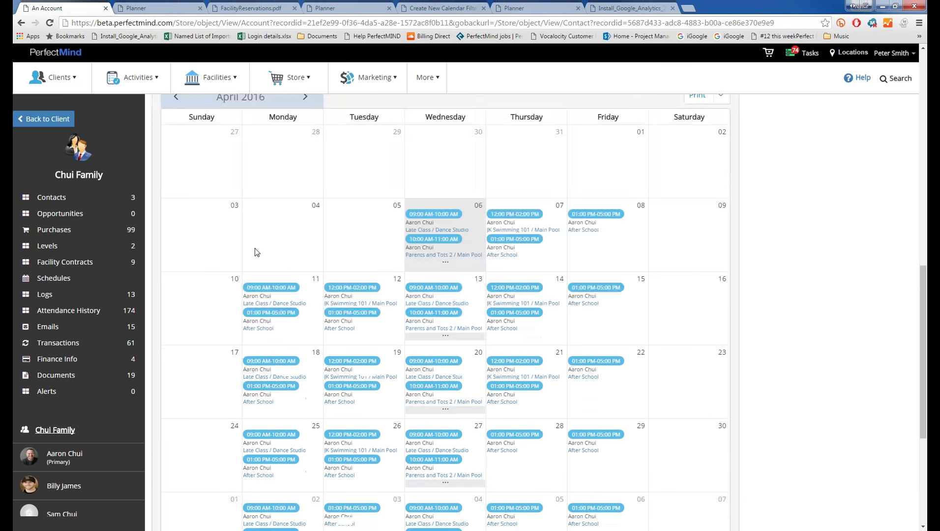
{"action": "scroll", "coordinate": [283, 236], "scroll_direction": "up", "scroll_amount": 3}
{"action": "left_click", "coordinate": [304, 244]}
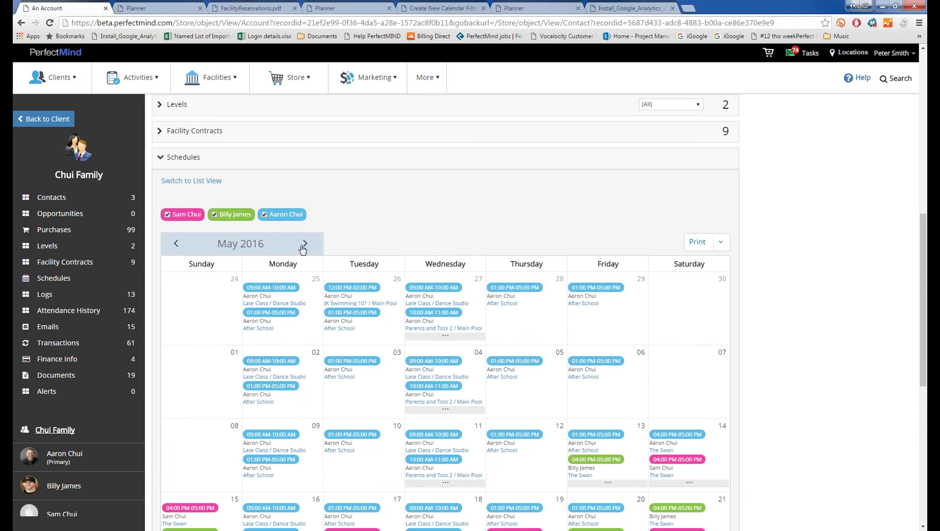
{"action": "scroll", "coordinate": [300, 241], "scroll_direction": "down", "scroll_amount": 2}
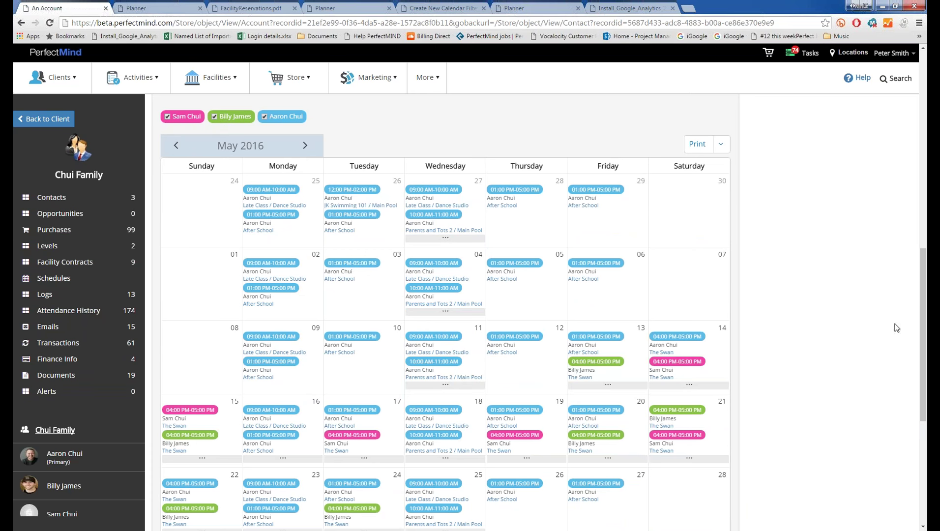
Step: Leave the family's combined schedule and open the primary contact's client record from the client list
{"action": "scroll", "coordinate": [304, 198], "scroll_direction": "down", "scroll_amount": 3}
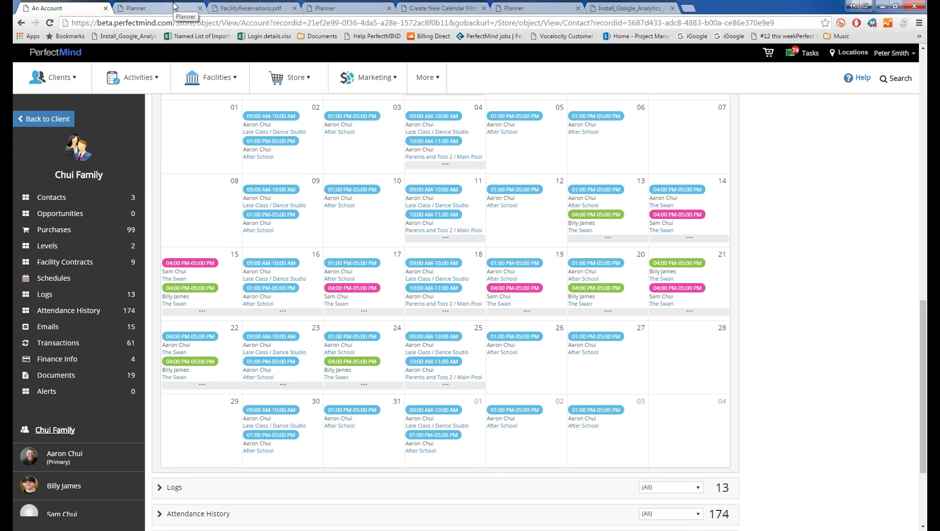
{"action": "left_click", "coordinate": [54, 78]}
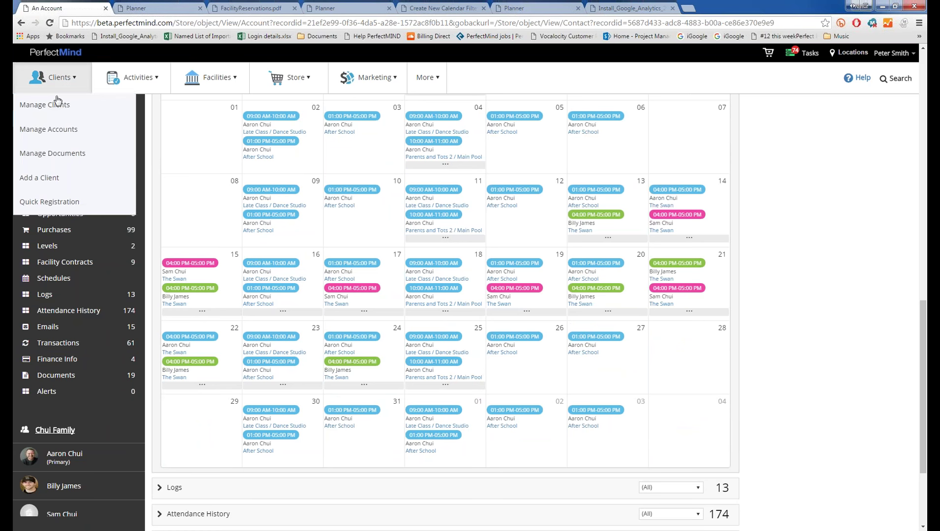
{"action": "left_click", "coordinate": [49, 107]}
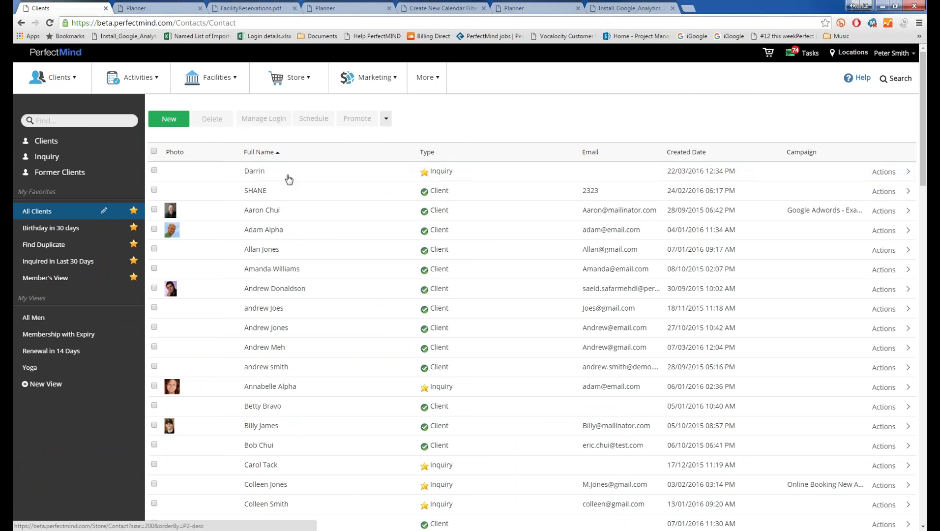
{"action": "left_click", "coordinate": [277, 213]}
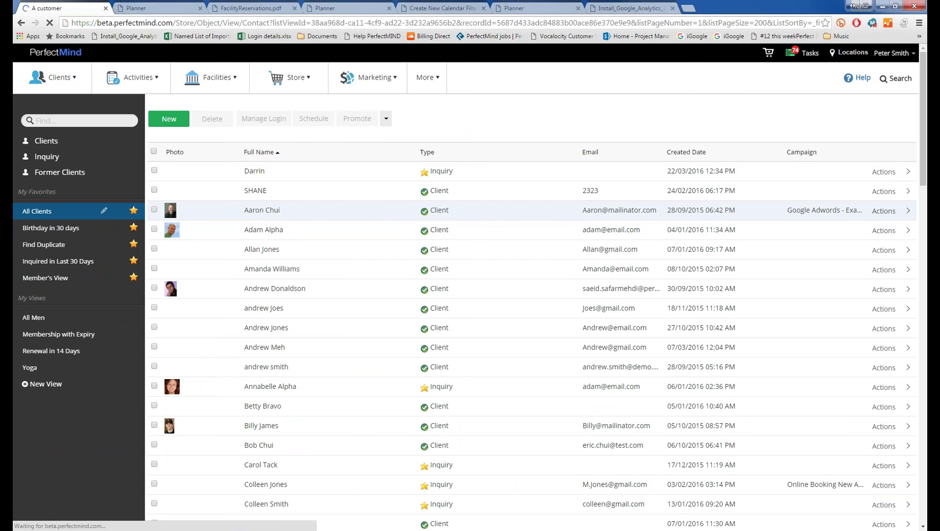
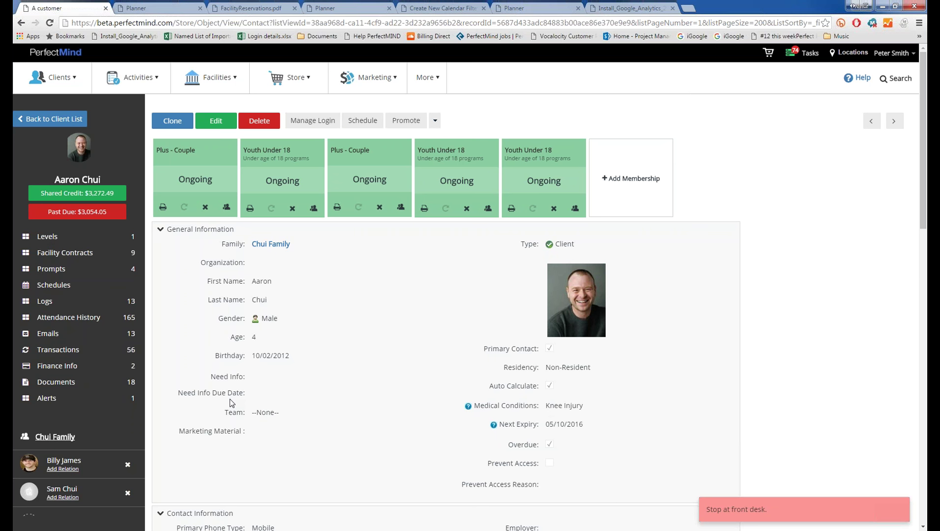
{"action": "left_click", "coordinate": [435, 123]}
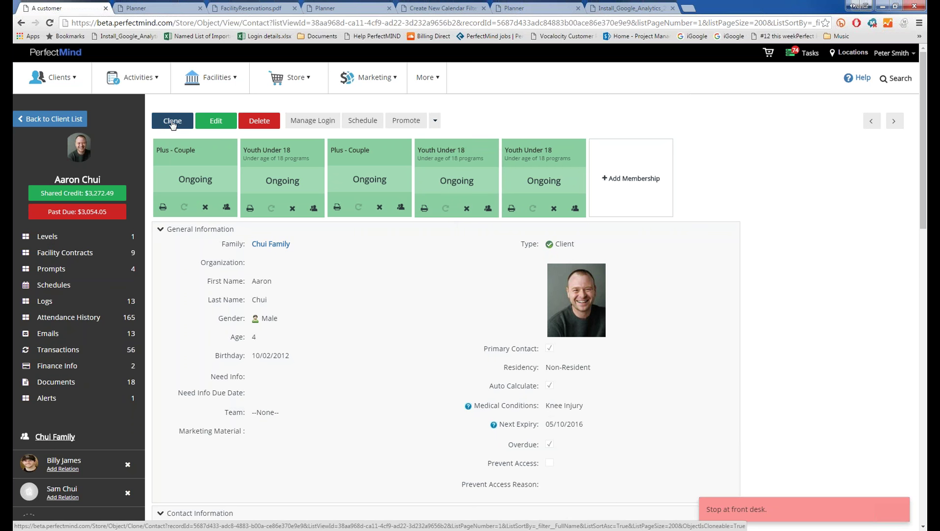
{"action": "left_click", "coordinate": [436, 122]}
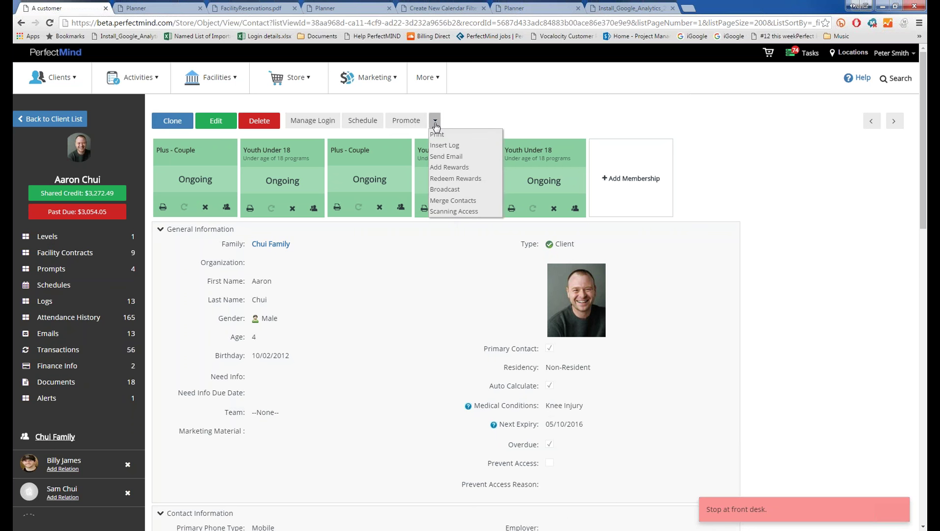
{"action": "left_click", "coordinate": [454, 211]}
{"action": "left_click", "coordinate": [413, 261]}
{"action": "key", "text": "Tab"}
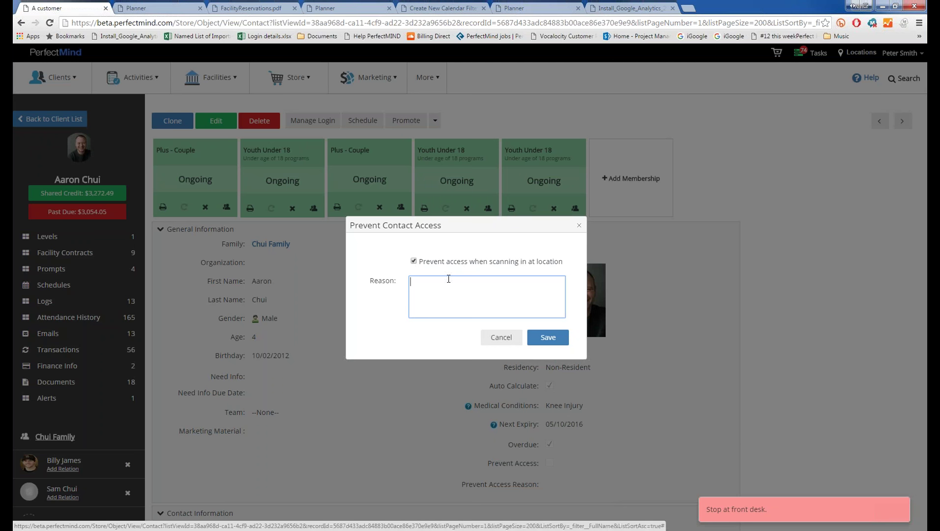
{"action": "left_click", "coordinate": [502, 338]}
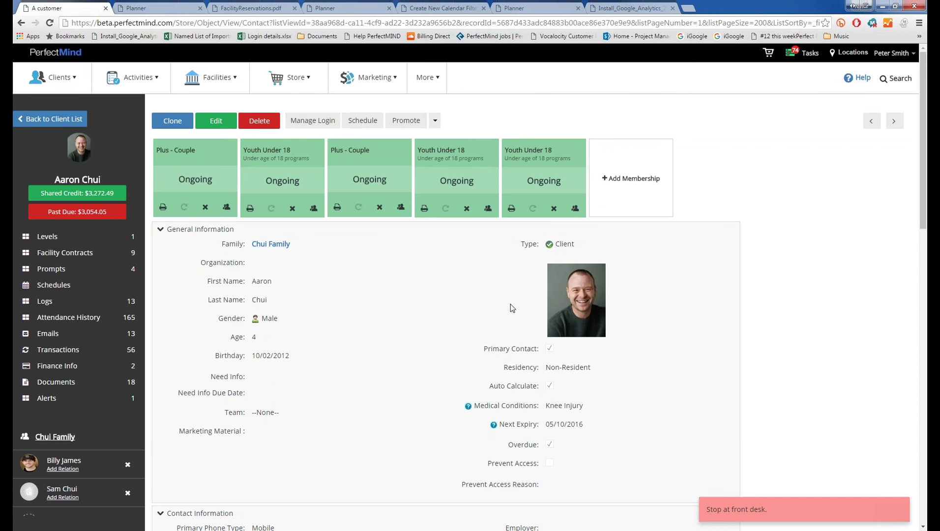
Step: Prevent the client's access when scanning in at the location, with the reason "Issue with Credit Card", and save
{"action": "left_click", "coordinate": [435, 120]}
{"action": "left_click", "coordinate": [451, 211]}
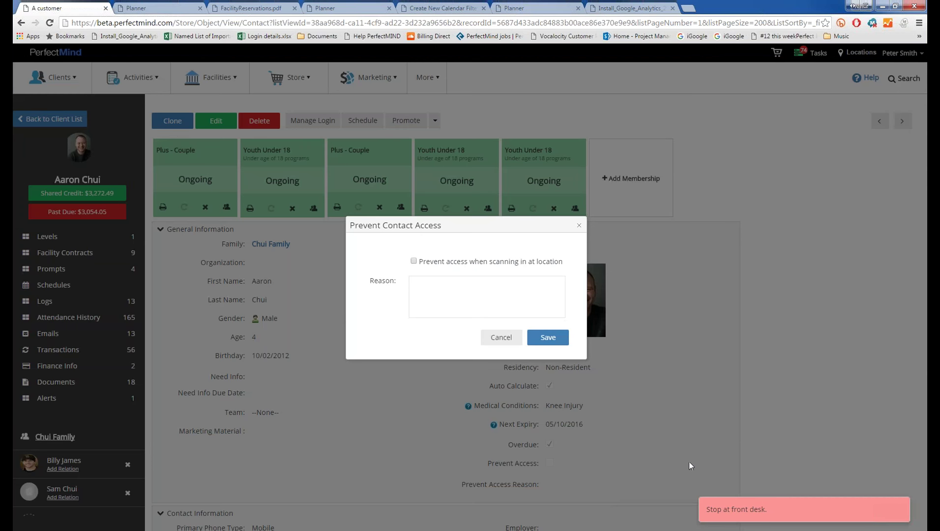
{"action": "left_click", "coordinate": [413, 262]}
{"action": "left_click", "coordinate": [435, 301]}
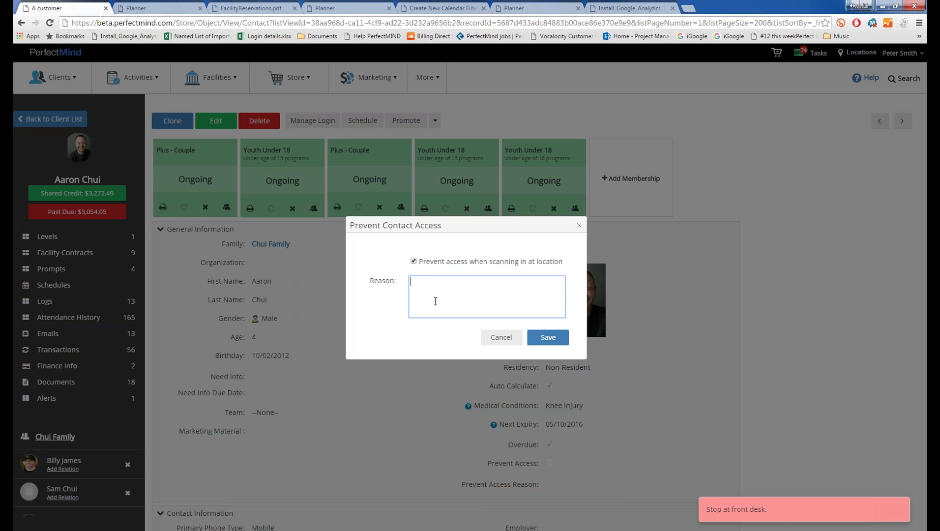
{"action": "type", "text": "Issue with Credit Card"}
{"action": "left_click", "coordinate": [538, 336]}
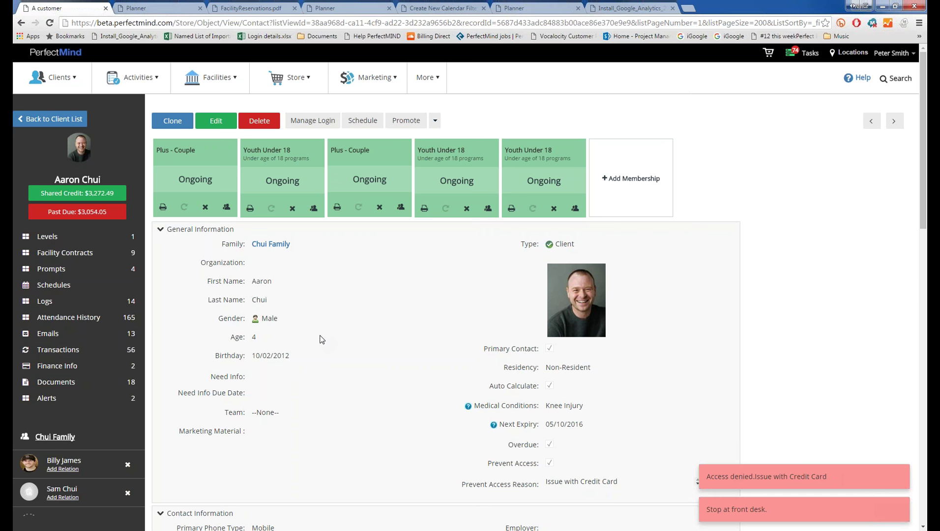
Step: Examine the client's alerts, and view the scanning access settings again without changing them
{"action": "left_click", "coordinate": [86, 397]}
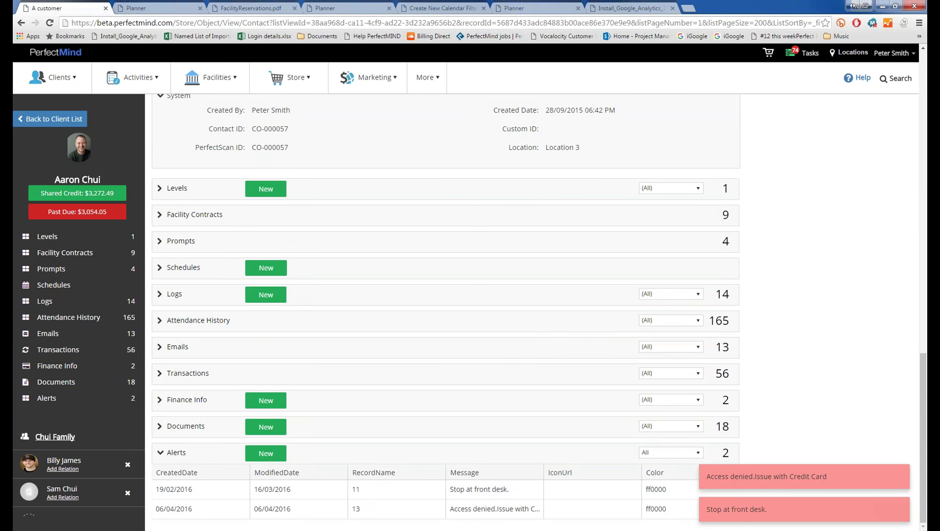
{"action": "scroll", "coordinate": [396, 365], "scroll_direction": "up", "scroll_amount": 15}
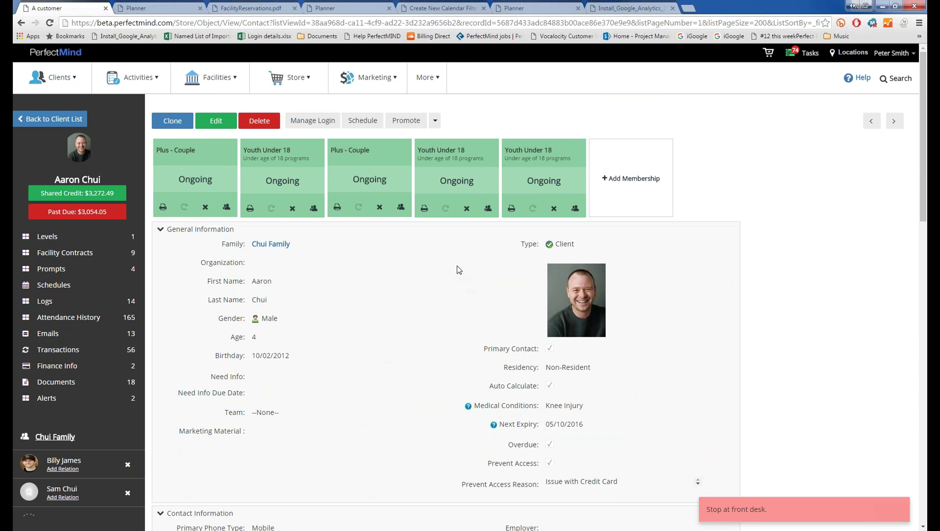
{"action": "left_click", "coordinate": [436, 121]}
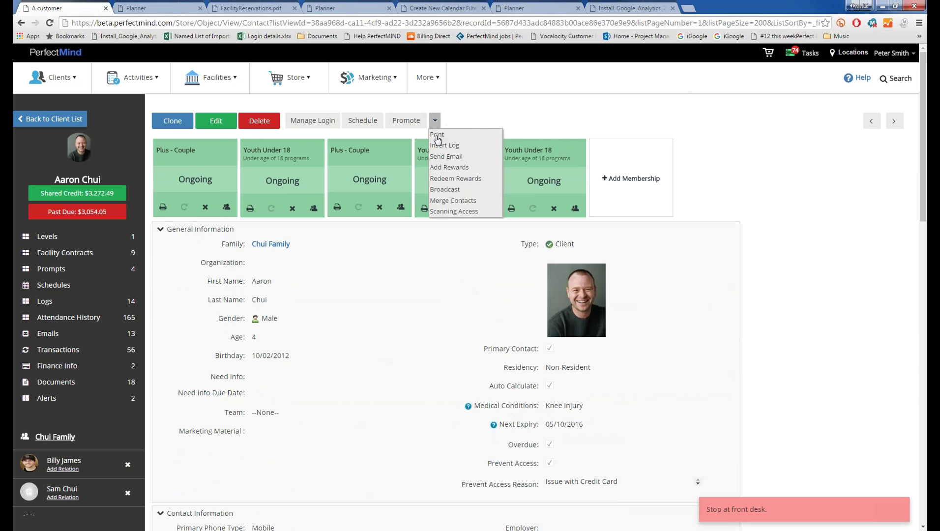
{"action": "left_click", "coordinate": [447, 212]}
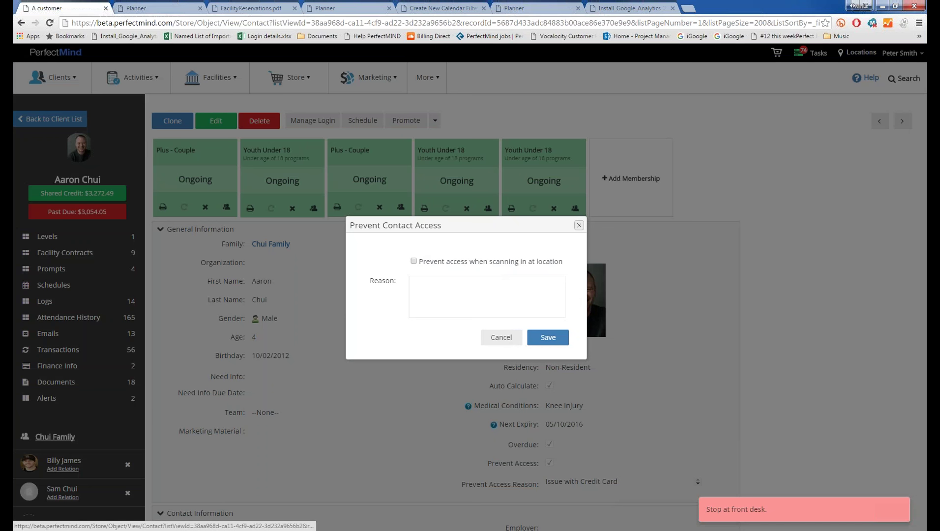
{"action": "left_click", "coordinate": [579, 225]}
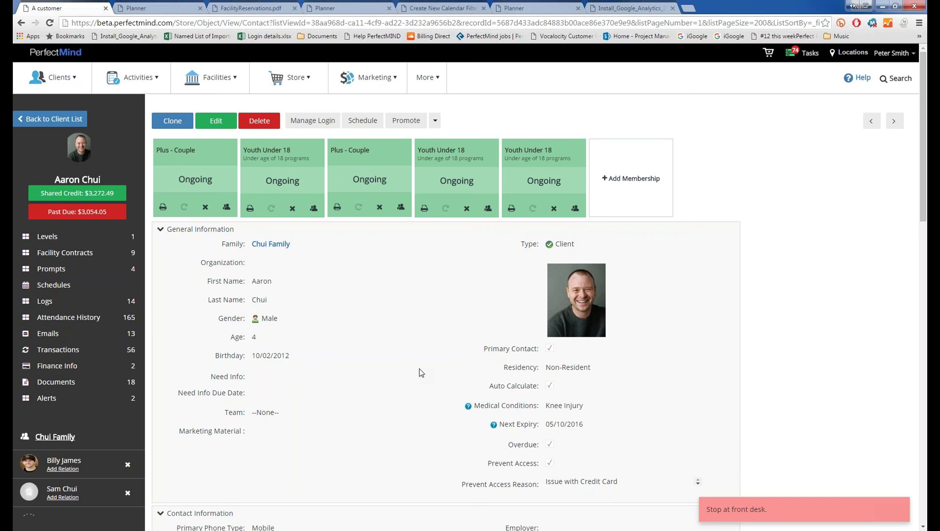
Step: Search the reports for "attenda" and open the Attendance Sheet report
{"action": "left_click", "coordinate": [425, 78]}
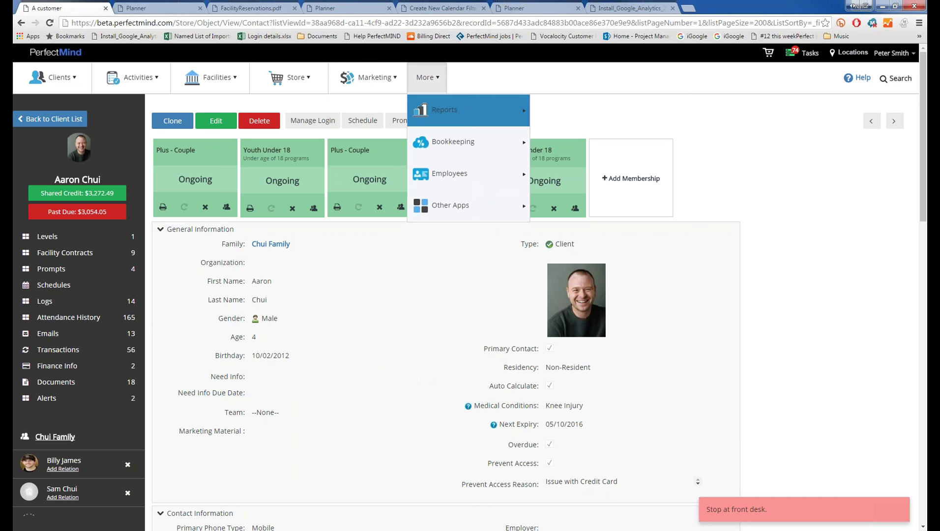
{"action": "mouse_move", "coordinate": [467, 110]}
{"action": "left_click", "coordinate": [602, 132]}
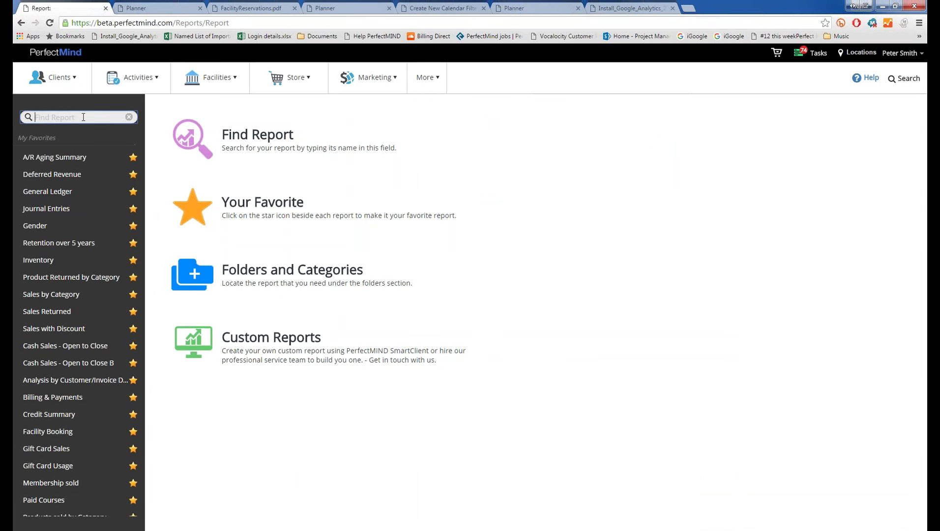
{"action": "type", "text": "att"}
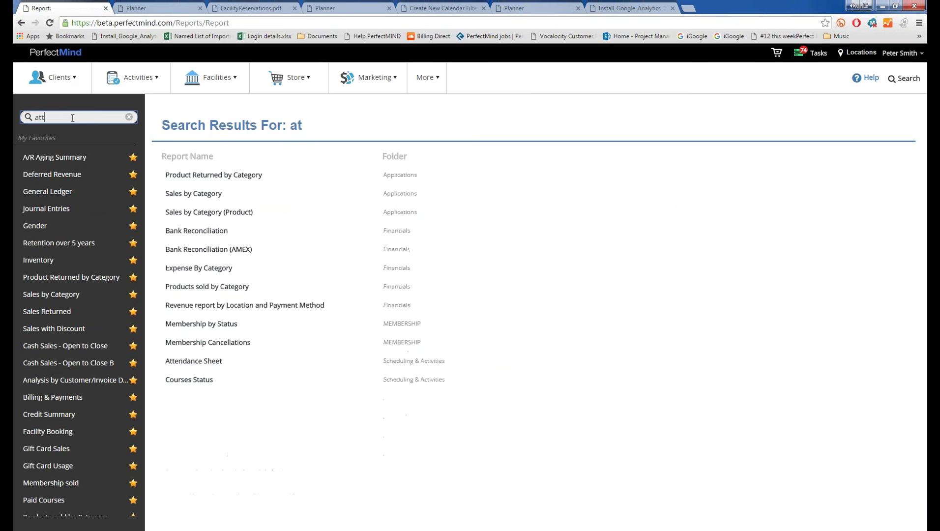
{"action": "type", "text": "enda"}
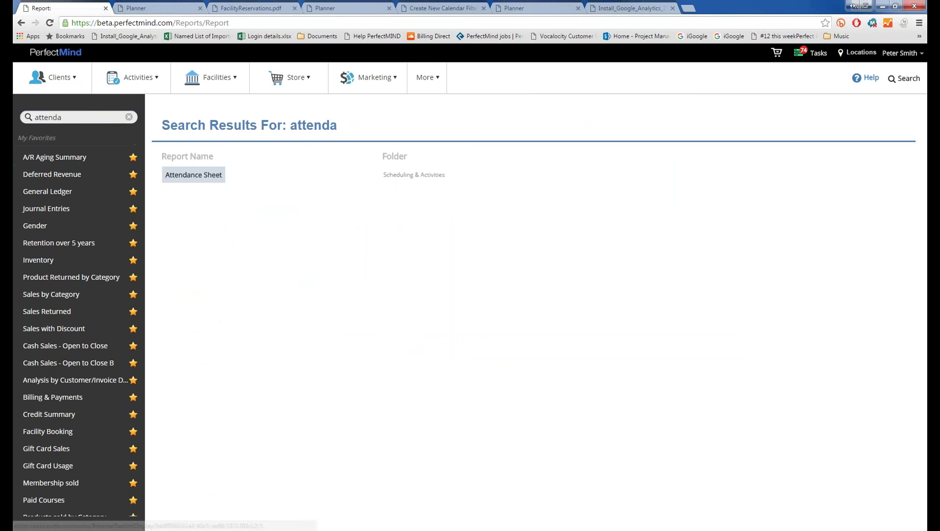
{"action": "left_click", "coordinate": [193, 174]}
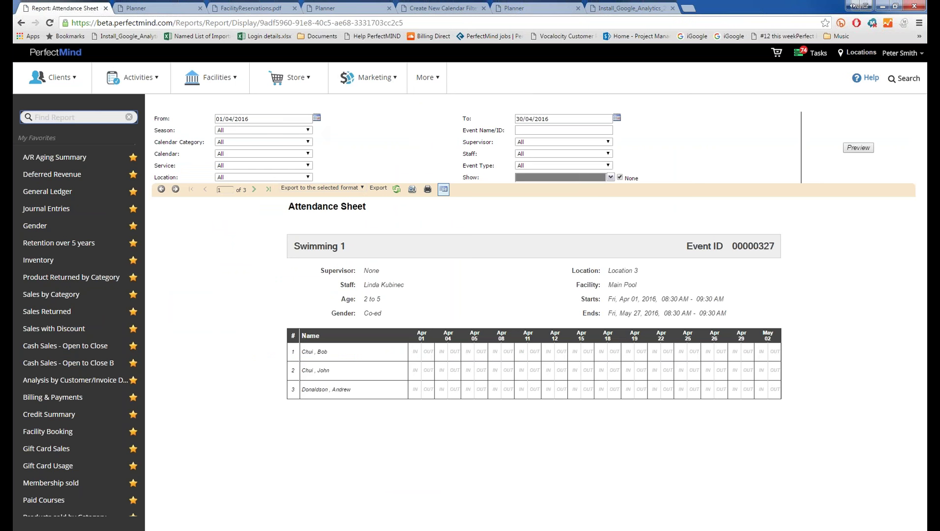
Step: Set the Attendance Sheet's From date to 28/03/2016 and preview the report
{"action": "left_click", "coordinate": [241, 118]}
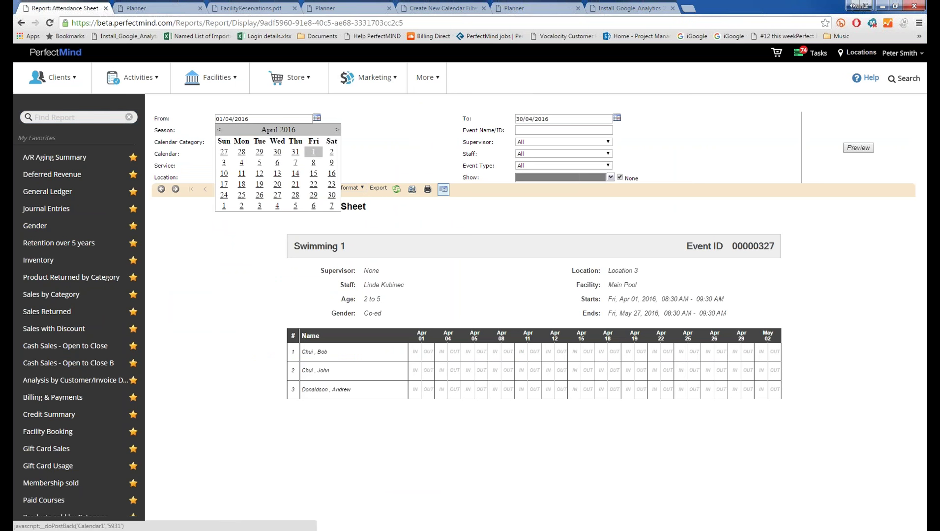
{"action": "left_click", "coordinate": [241, 153]}
{"action": "left_click", "coordinate": [867, 152]}
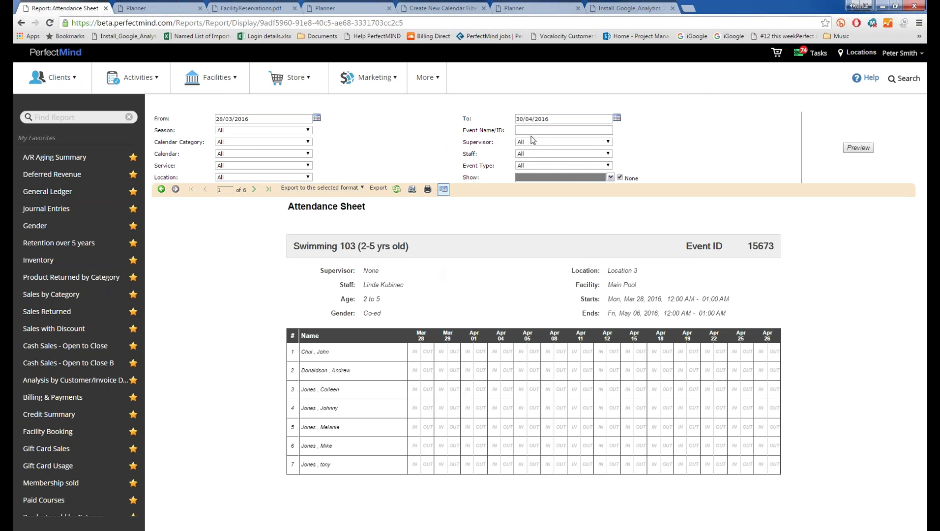
Step: Review the available calendar and service filter choices for the Attendance Sheet, leaving them as they are
{"action": "left_click", "coordinate": [230, 155]}
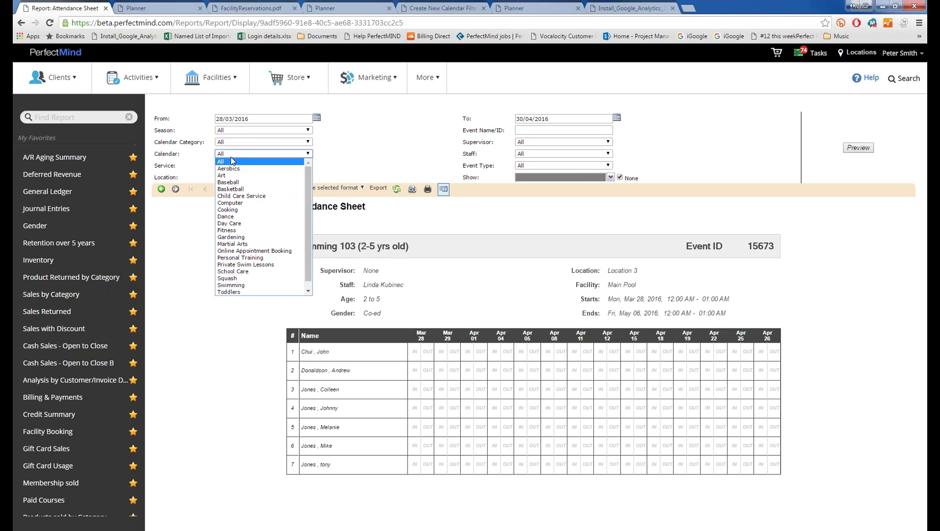
{"action": "left_click", "coordinate": [200, 180]}
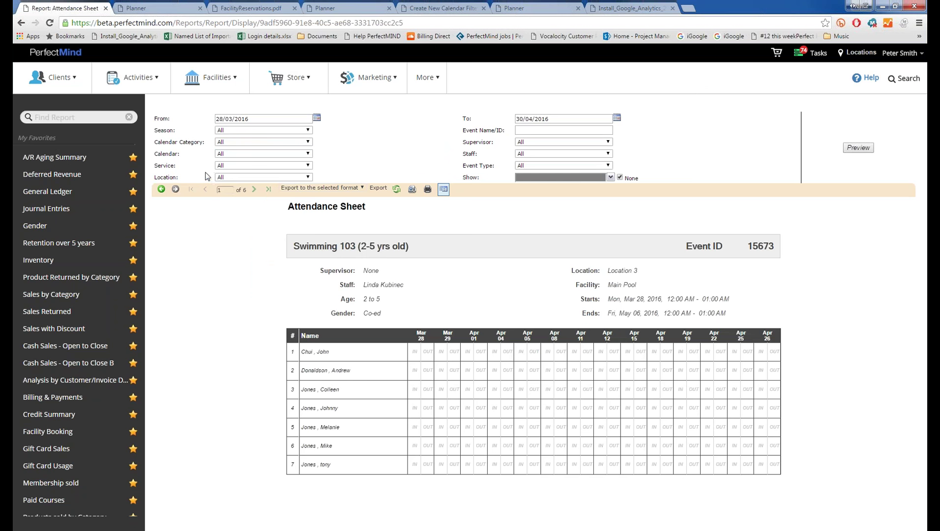
{"action": "left_click", "coordinate": [237, 170]}
{"action": "left_click", "coordinate": [177, 153]}
{"action": "left_click", "coordinate": [385, 144]}
Step: Search the reports for "event" and open the Event Roster By Session report
{"action": "left_click", "coordinate": [35, 117]}
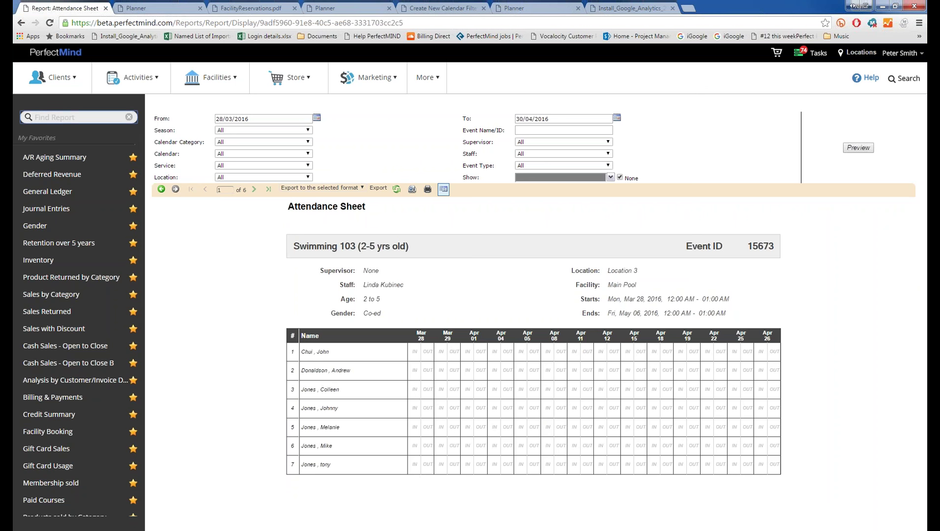
{"action": "type", "text": "event"}
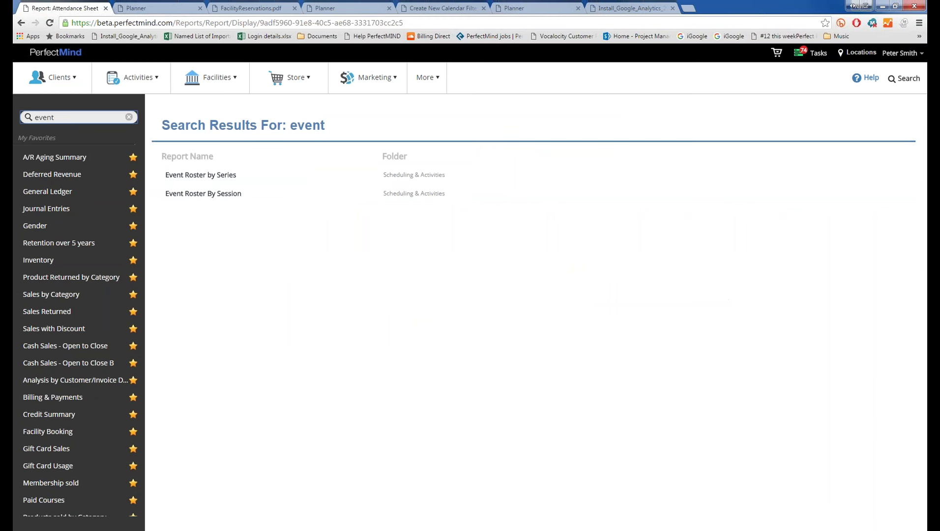
{"action": "left_click", "coordinate": [183, 194]}
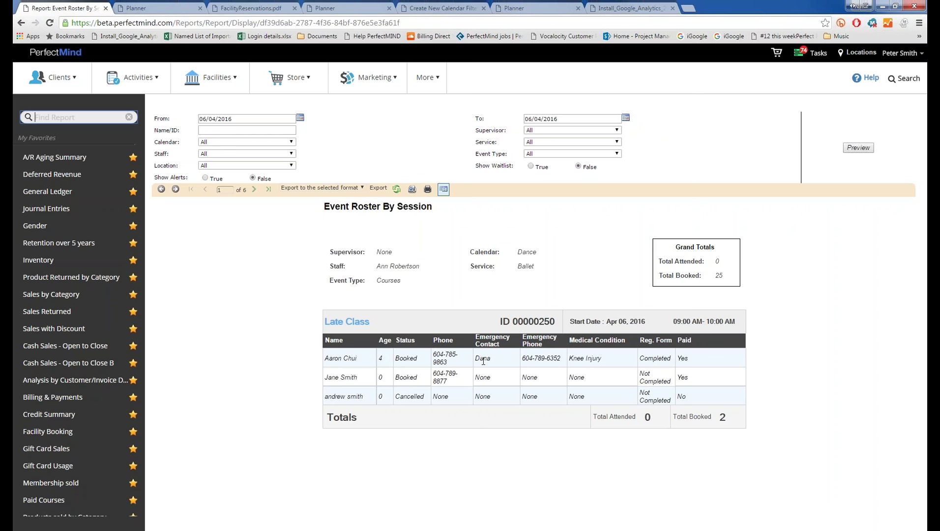
Step: Preview the session roster with alerts shown, and preview it again with alerts hidden
{"action": "left_click", "coordinate": [206, 179]}
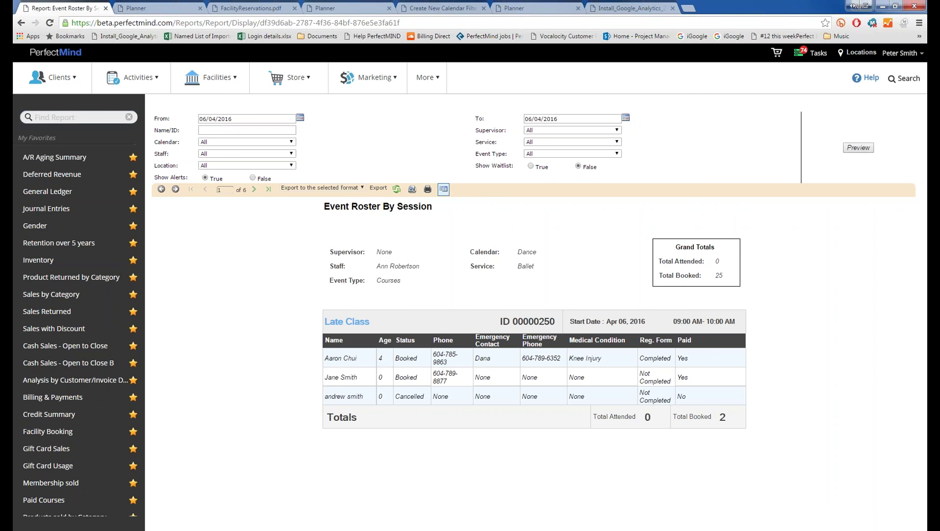
{"action": "left_click", "coordinate": [846, 147]}
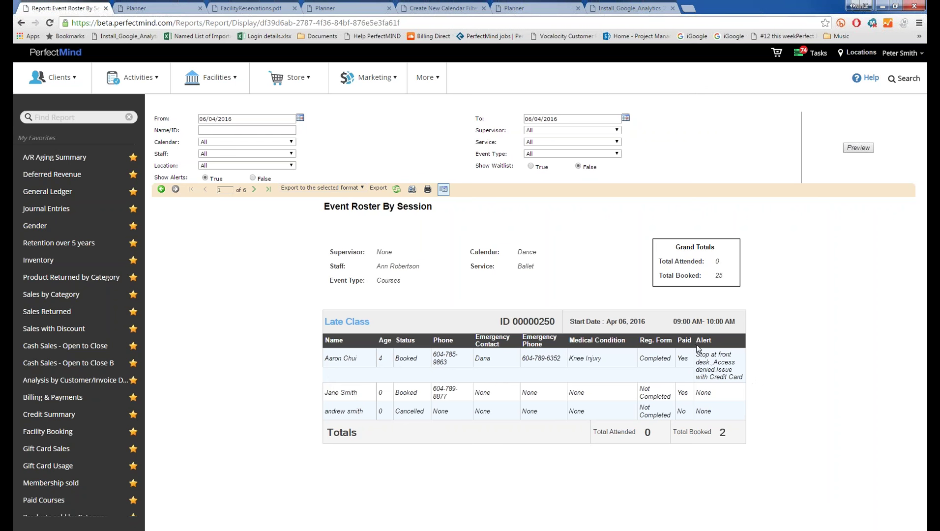
{"action": "left_click", "coordinate": [253, 178]}
{"action": "left_click", "coordinate": [858, 148]}
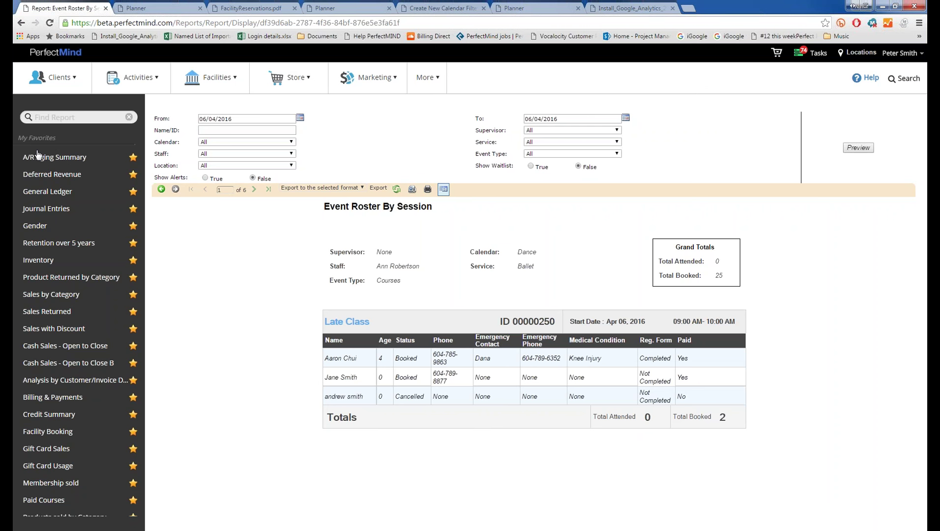
Step: Filter the session roster to event ID 15673 with a From date of 28/03/2016 and preview it
{"action": "left_click", "coordinate": [235, 132]}
{"action": "type", "text": "15673"}
{"action": "left_click", "coordinate": [859, 147]}
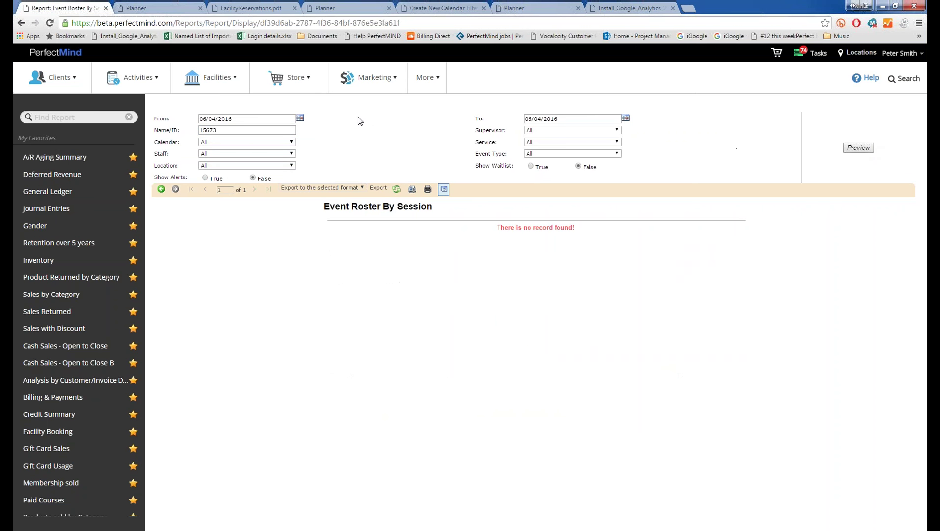
{"action": "left_click", "coordinate": [300, 118]}
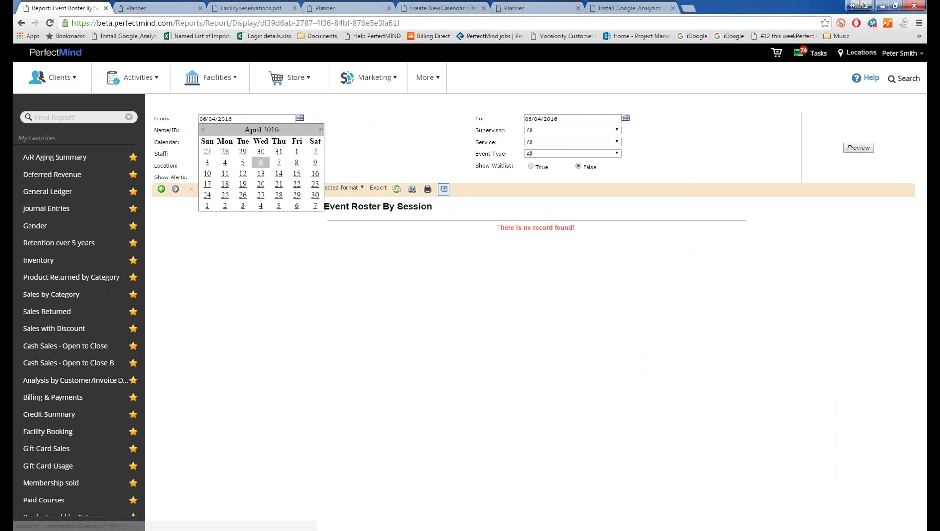
{"action": "left_click", "coordinate": [225, 152]}
{"action": "left_click", "coordinate": [859, 147]}
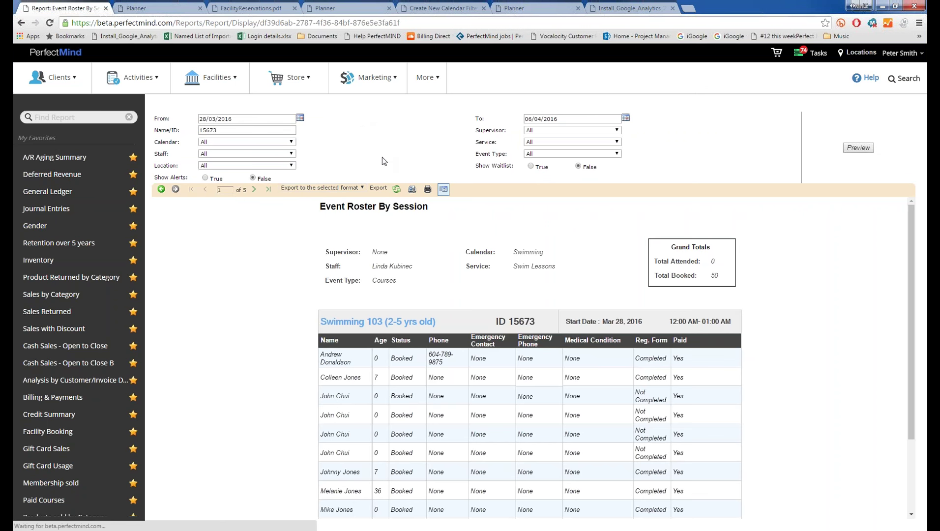
Step: Review the Swimming 103 session roster, comparing its first three pages by session start date
{"action": "scroll", "coordinate": [250, 323], "scroll_direction": "down", "scroll_amount": 1}
{"action": "scroll", "coordinate": [247, 318], "scroll_direction": "down", "scroll_amount": 2}
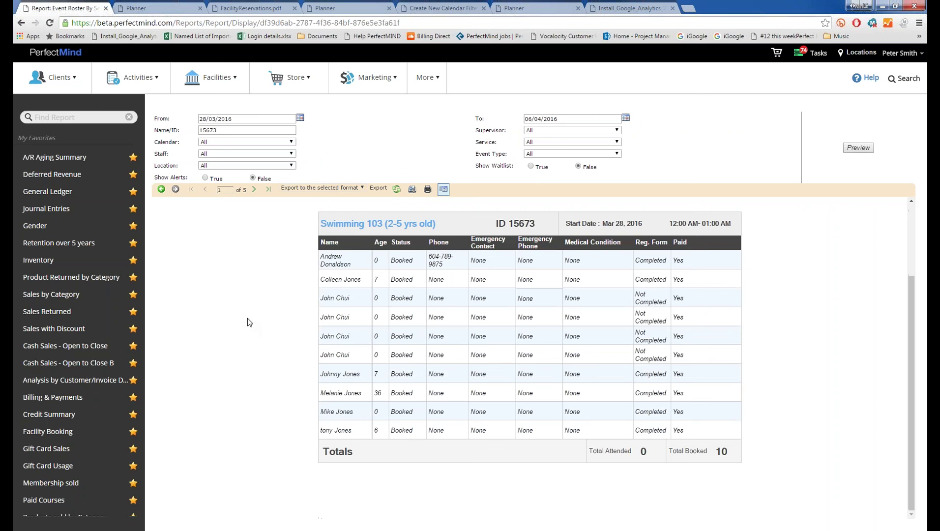
{"action": "scroll", "coordinate": [247, 318], "scroll_direction": "up", "scroll_amount": 2}
{"action": "scroll", "coordinate": [247, 318], "scroll_direction": "down", "scroll_amount": 2}
{"action": "left_click", "coordinate": [253, 189]}
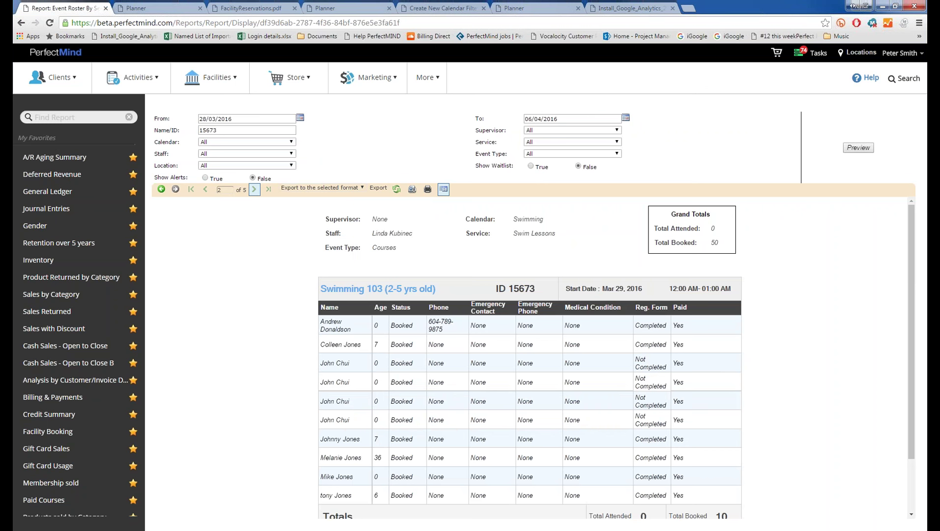
{"action": "left_click", "coordinate": [205, 189]}
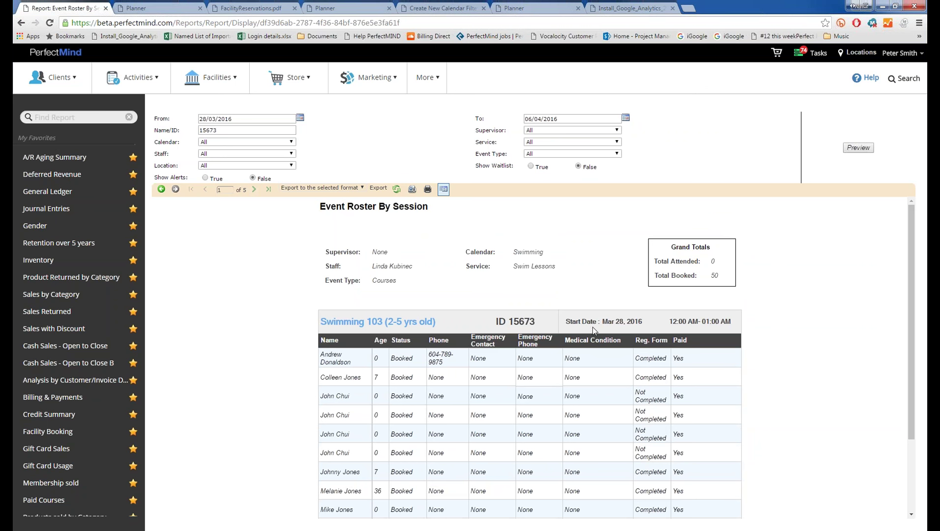
{"action": "mouse_move", "coordinate": [644, 322]}
{"action": "left_mouse_down"}
{"action": "mouse_move", "coordinate": [619, 322]}
{"action": "mouse_move", "coordinate": [638, 321]}
{"action": "left_mouse_up"}
{"action": "left_click", "coordinate": [254, 190]}
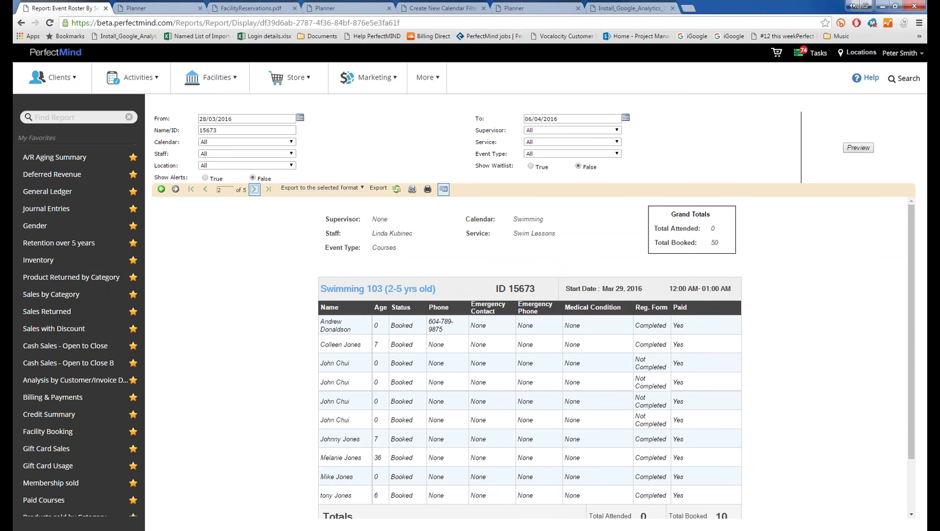
{"action": "left_click", "coordinate": [254, 189]}
Step: Switch to the Planner and open the attendance roster for only the selected 08:00 AM Morning Yoga event on April 6, 2016
{"action": "left_click", "coordinate": [132, 77]}
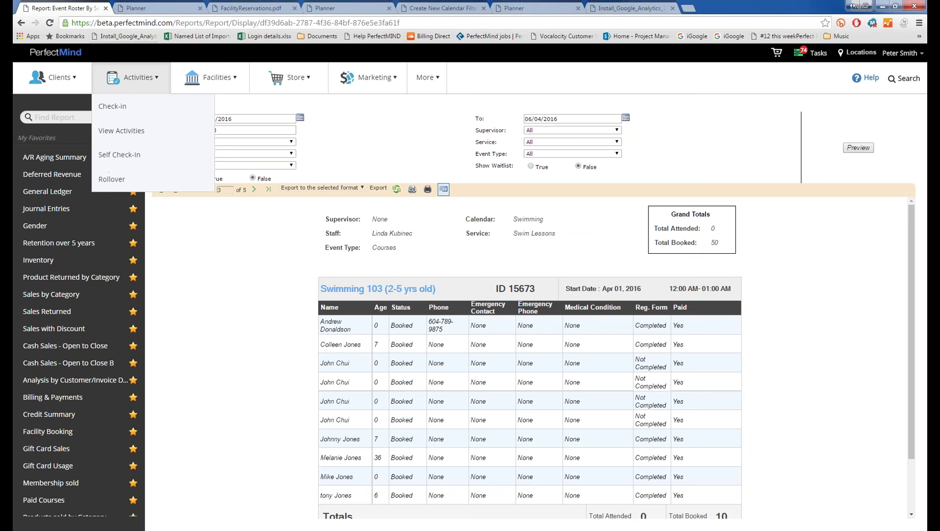
{"action": "left_click", "coordinate": [137, 8]}
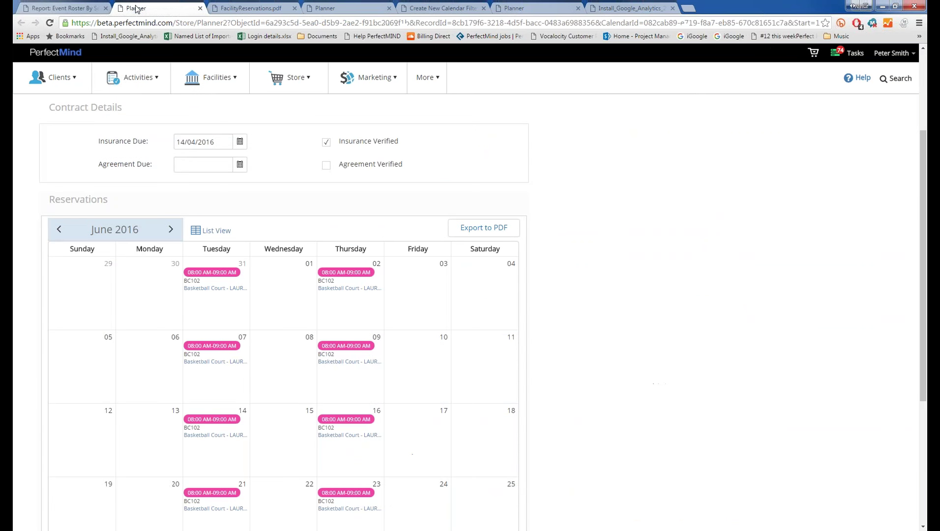
{"action": "left_click", "coordinate": [120, 81]}
{"action": "left_click", "coordinate": [132, 130]}
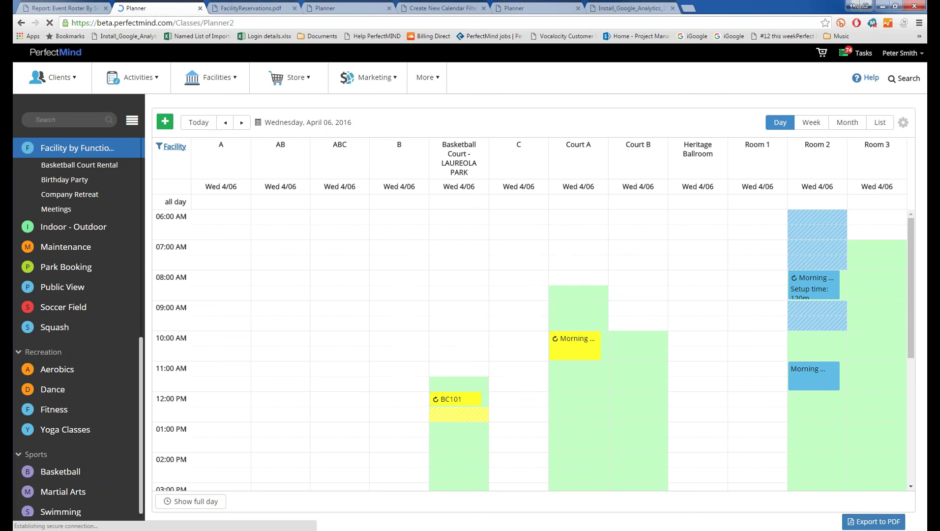
{"action": "left_click", "coordinate": [806, 284]}
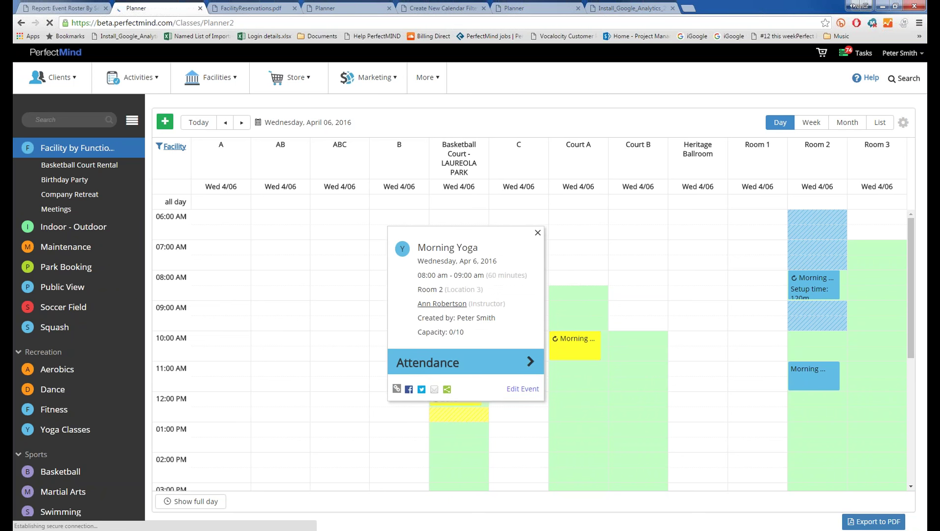
{"action": "left_click", "coordinate": [524, 365]}
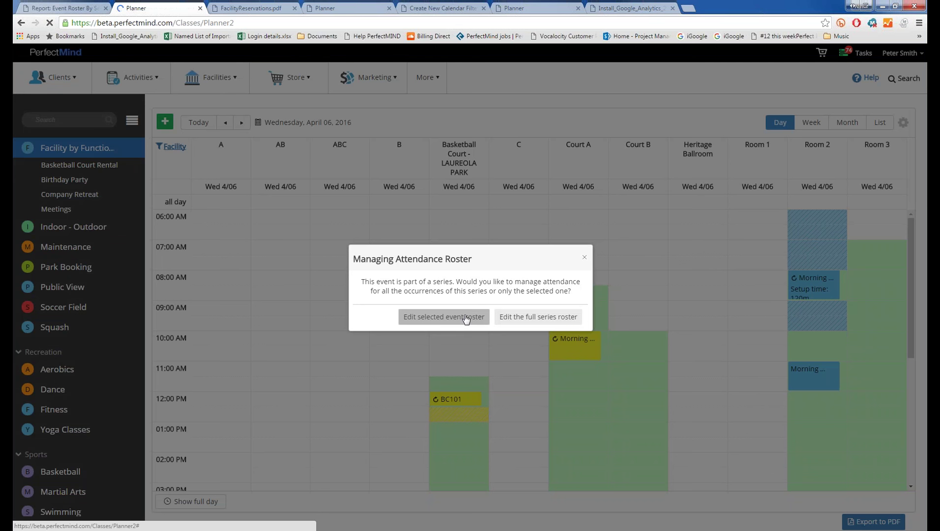
{"action": "left_click", "coordinate": [443, 317]}
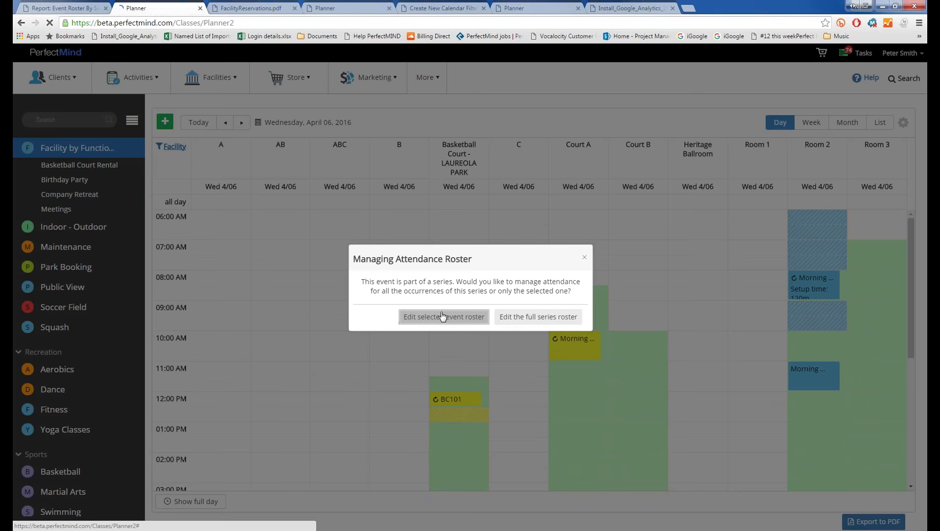
Step: Find an existing client by first name and confirm them as the attendee for the Morning Yoga booking
{"action": "left_click", "coordinate": [148, 273]}
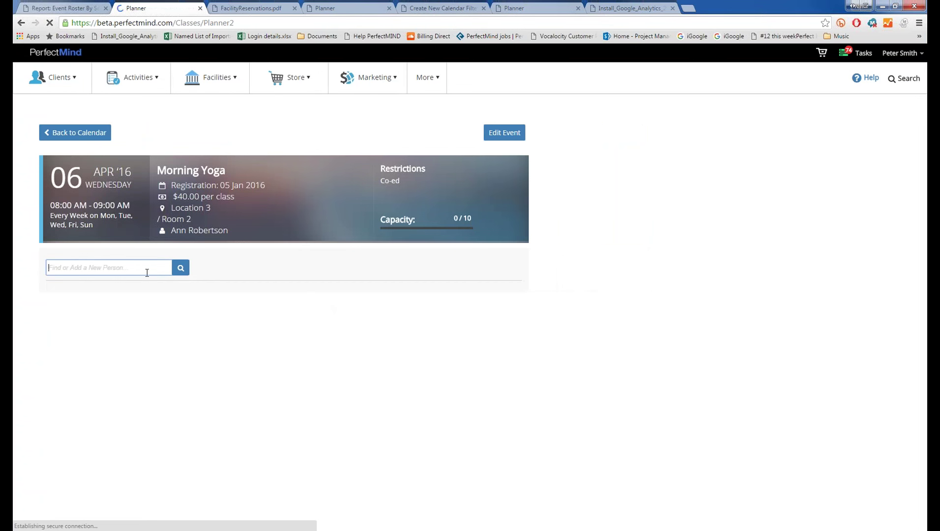
{"action": "type", "text": "nima"}
{"action": "double_click", "coordinate": [147, 273]}
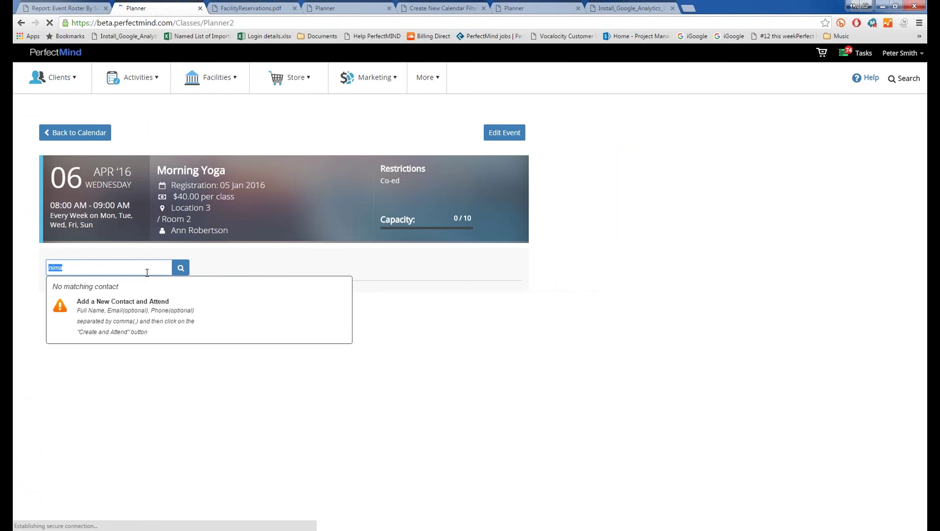
{"action": "type", "text": "john"}
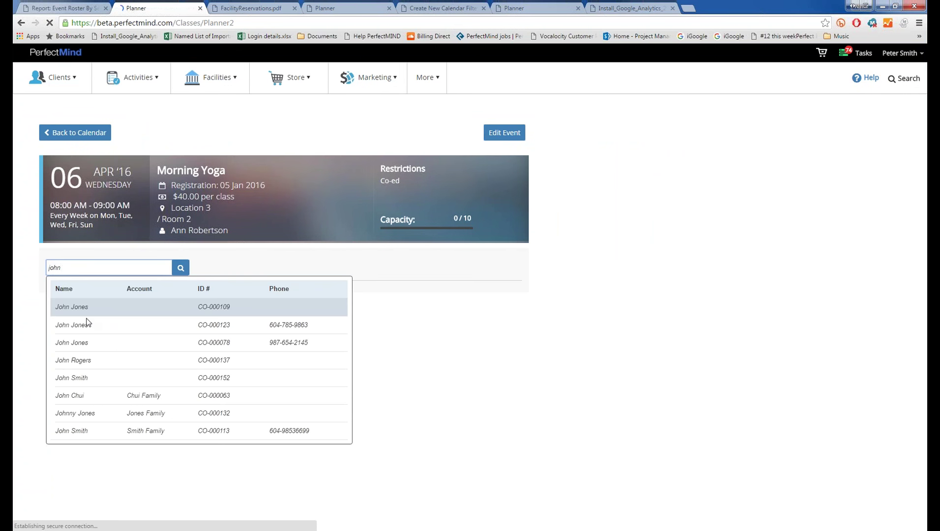
{"action": "left_click", "coordinate": [88, 322]}
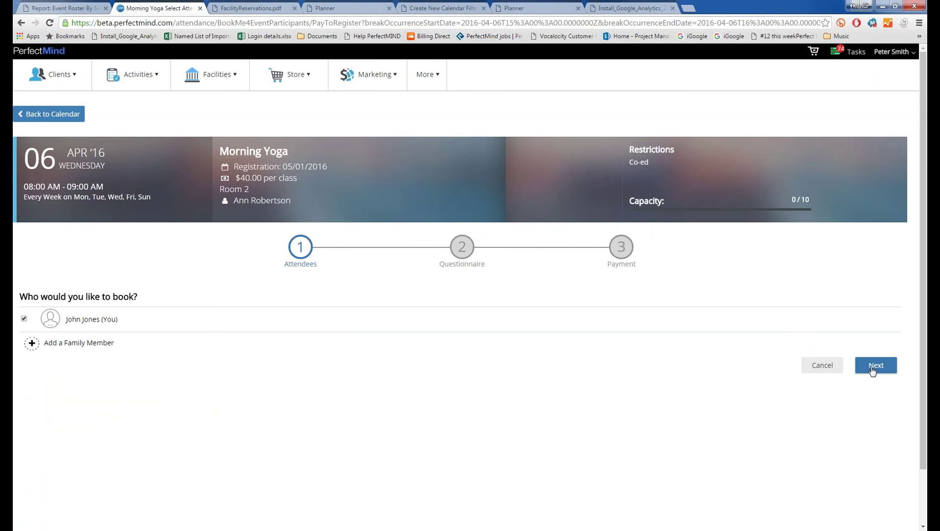
{"action": "left_click", "coordinate": [873, 368]}
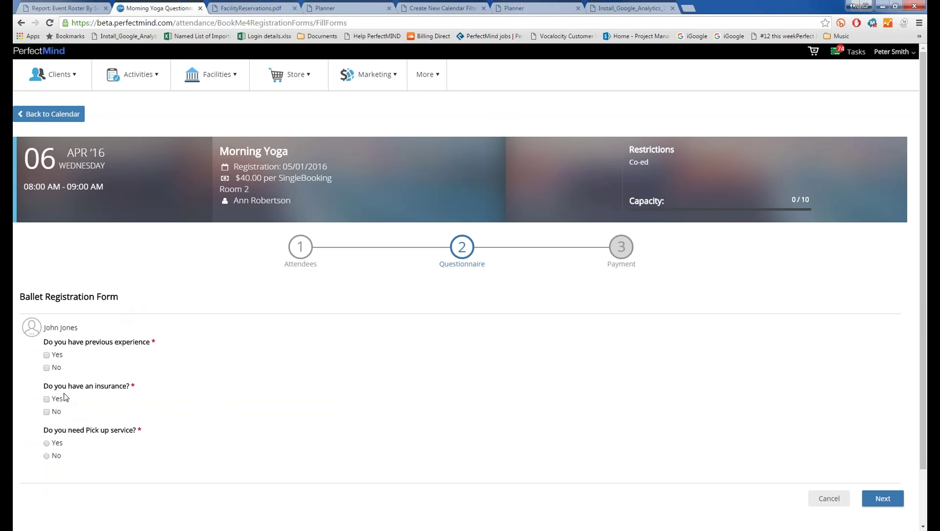
Step: Answer No to previous experience, insurance and pick up service in the Ballet Registration Form and submit it
{"action": "left_click", "coordinate": [46, 368]}
{"action": "left_click", "coordinate": [47, 412]}
{"action": "left_click", "coordinate": [47, 456]}
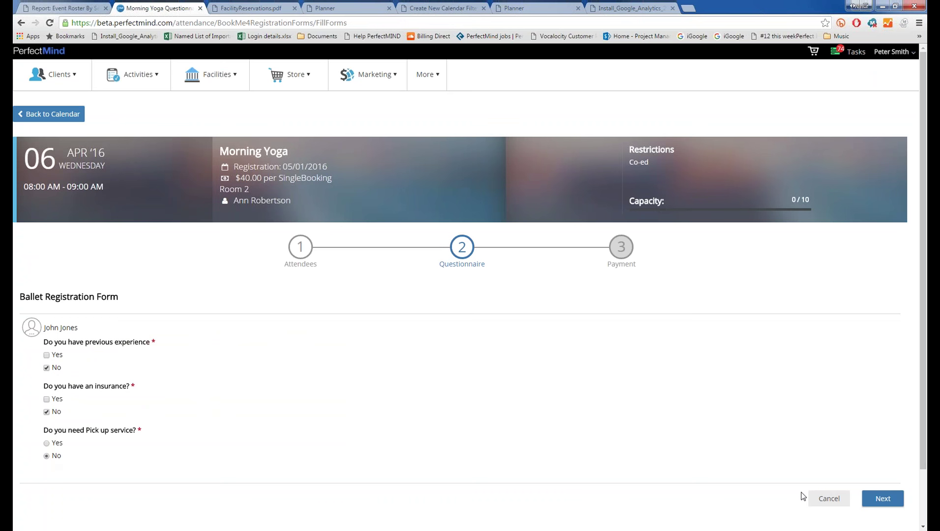
{"action": "left_click", "coordinate": [900, 499]}
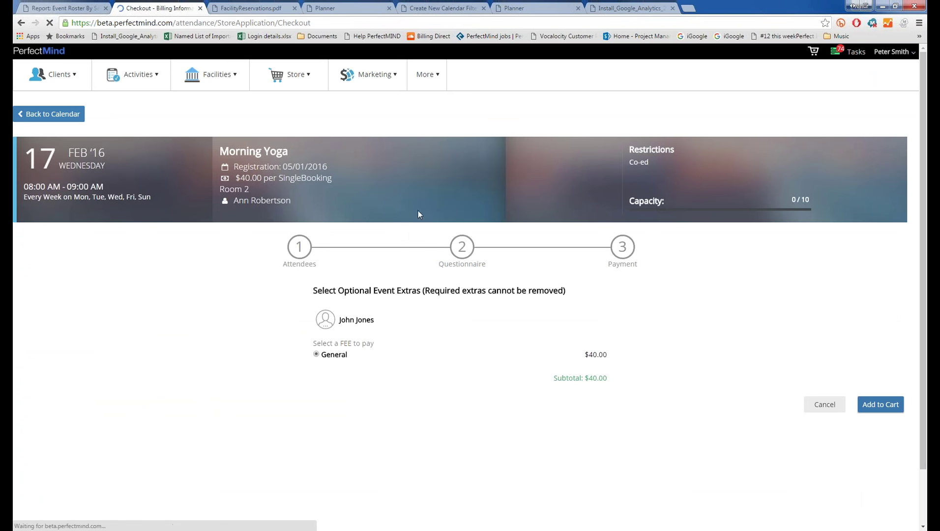
Step: Pay the $40.00 Morning Yoga fee in cash and return to the event's roster without printing the receipt
{"action": "left_click", "coordinate": [578, 206]}
{"action": "left_click", "coordinate": [587, 228]}
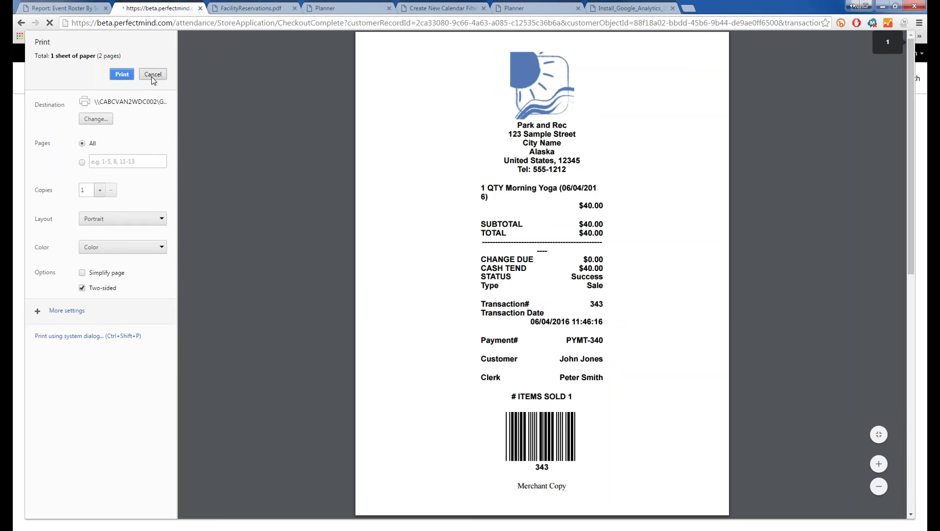
{"action": "left_click", "coordinate": [152, 75]}
{"action": "left_click", "coordinate": [651, 306]}
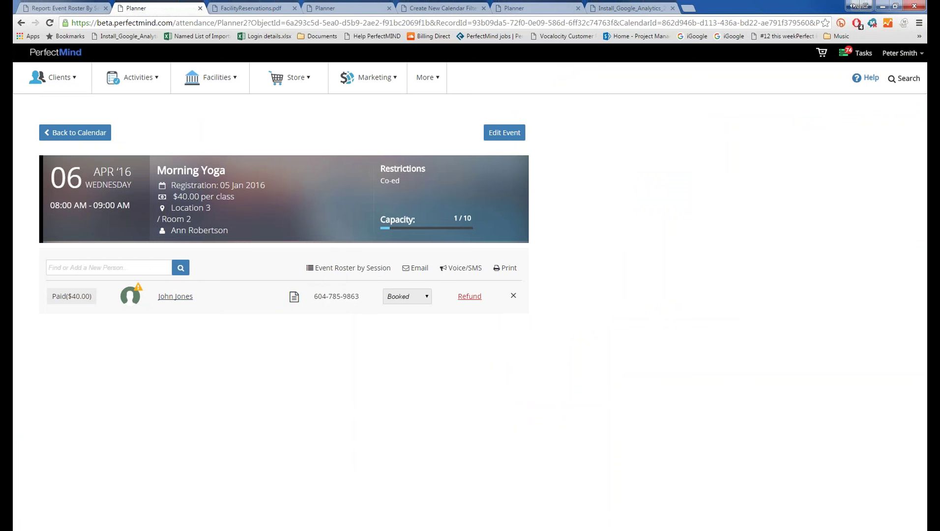
Step: Open the Morning Yoga session roster report, search the reports for "roster" and open Event Roster by Series
{"action": "left_click", "coordinate": [354, 274]}
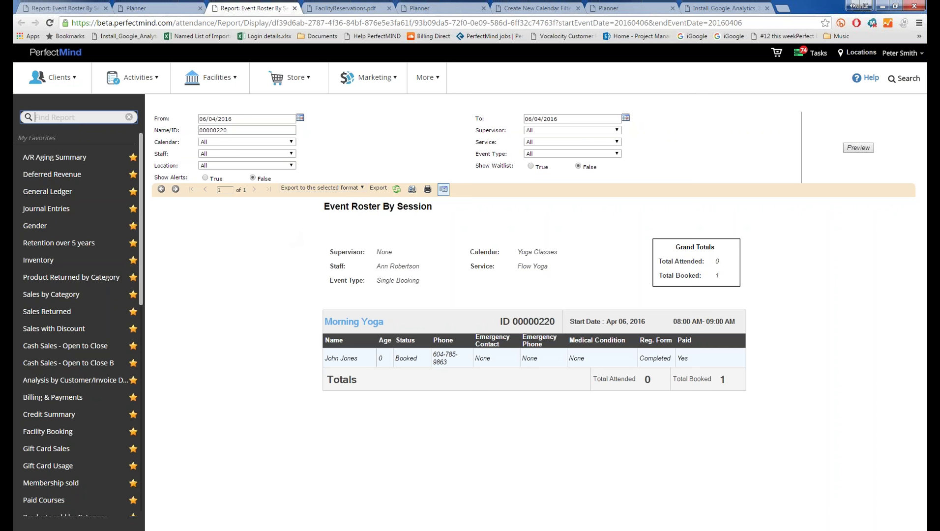
{"action": "type", "text": "roster"}
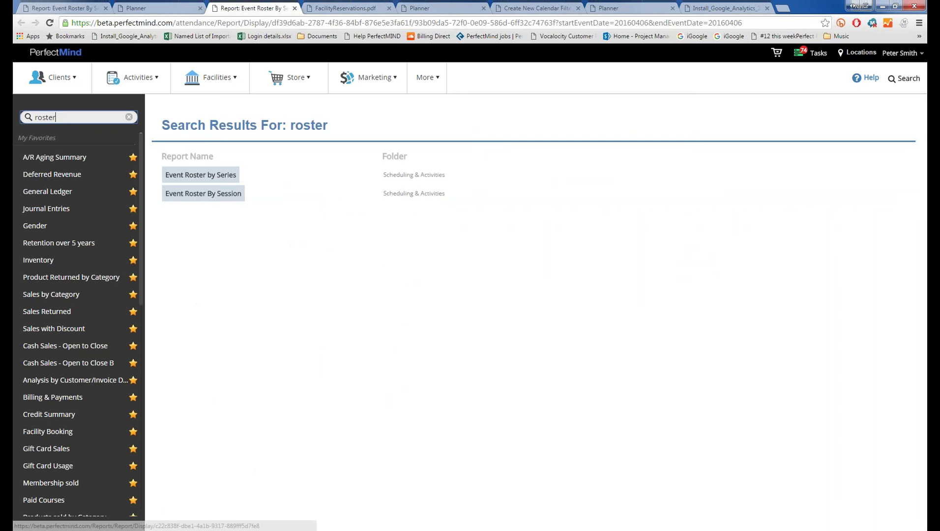
{"action": "left_click", "coordinate": [201, 175]}
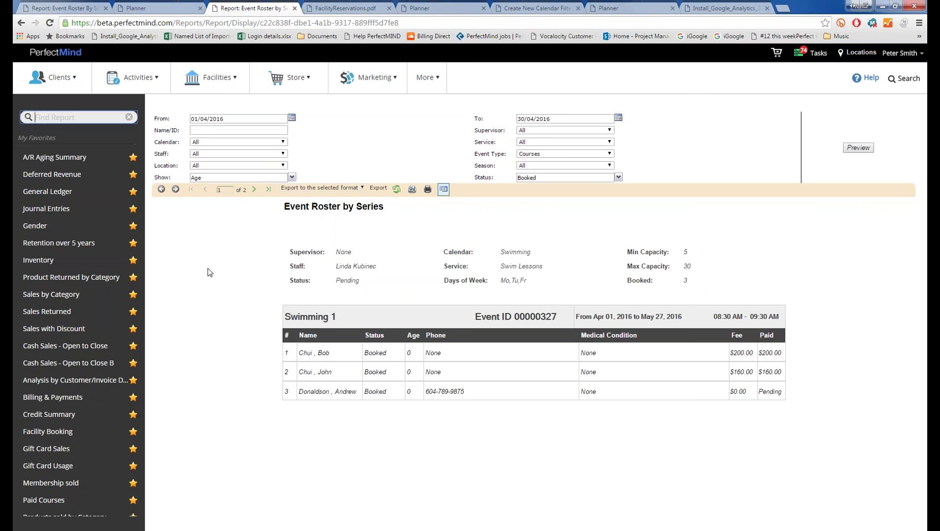
{"action": "triple_click", "coordinate": [612, 313]}
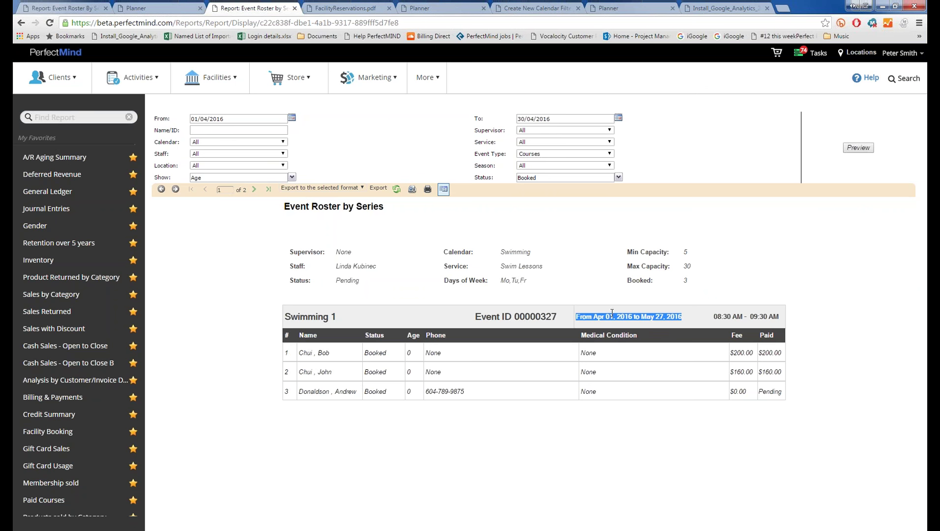
{"action": "left_click_drag", "start_coordinate": [683, 317], "coordinate": [598, 317]}
Step: Add Alerts, Emergency Information and Prompts to the details shown in the series roster and preview it
{"action": "left_click", "coordinate": [291, 179]}
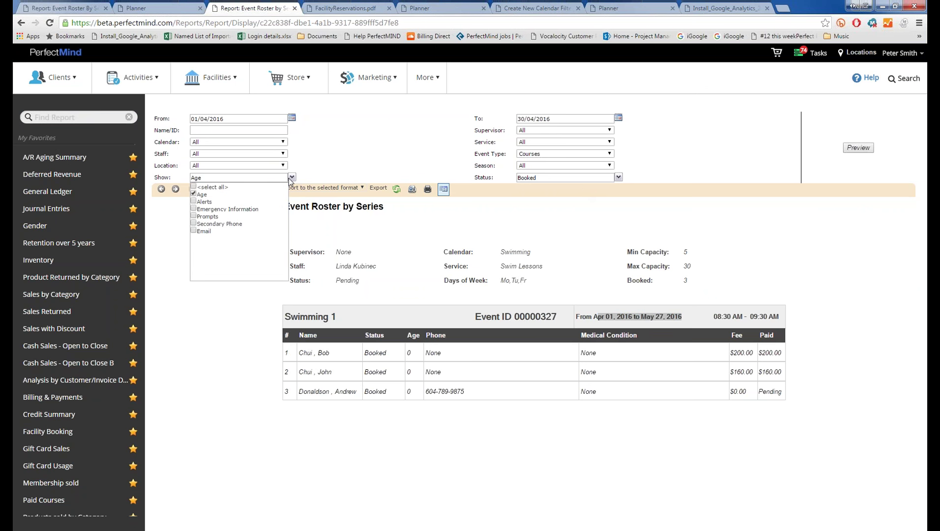
{"action": "left_click", "coordinate": [194, 202]}
{"action": "left_click", "coordinate": [194, 209]}
{"action": "left_click", "coordinate": [193, 216]}
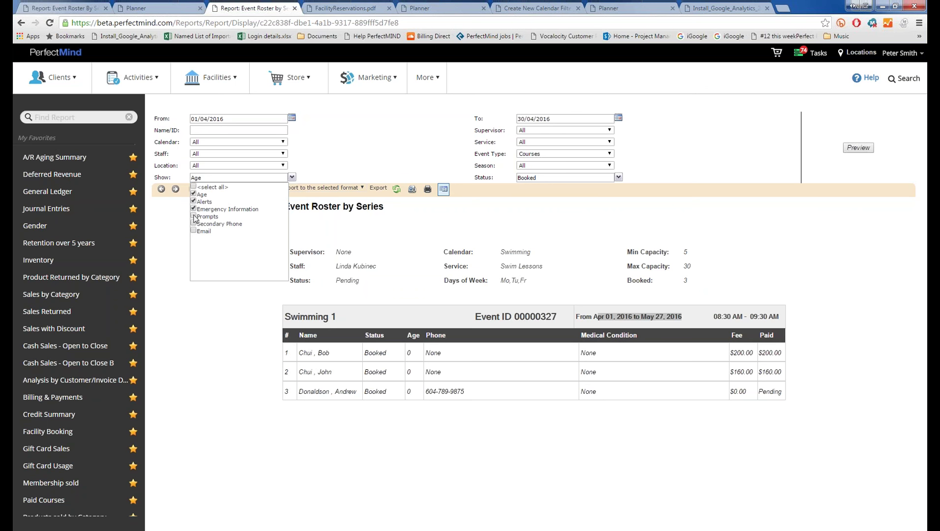
{"action": "left_click", "coordinate": [858, 148]}
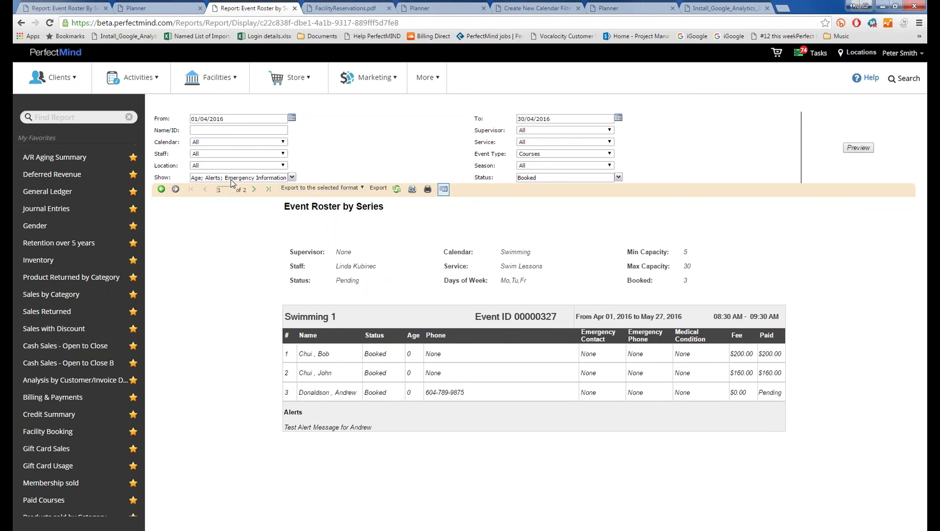
Step: Review the available Show and Status filter choices for the series roster, leaving them as they are
{"action": "left_click", "coordinate": [231, 178]}
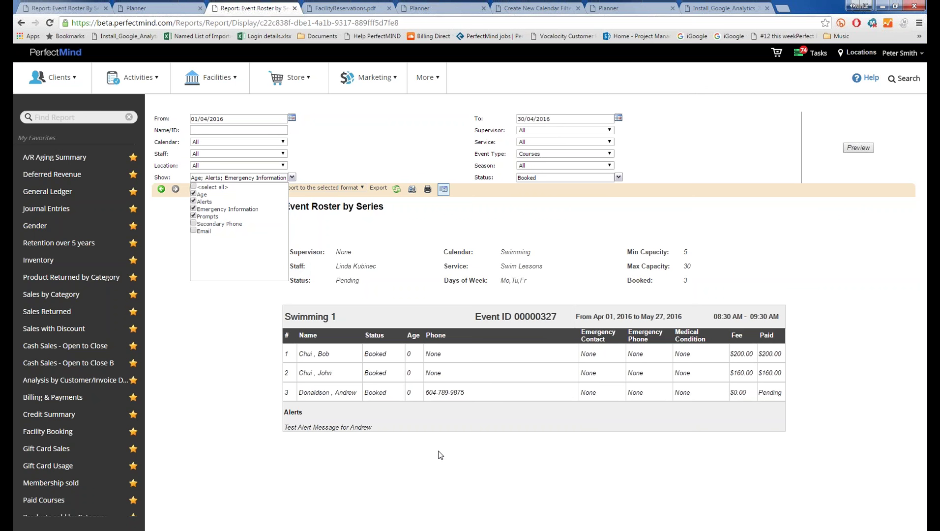
{"action": "left_click", "coordinate": [291, 178]}
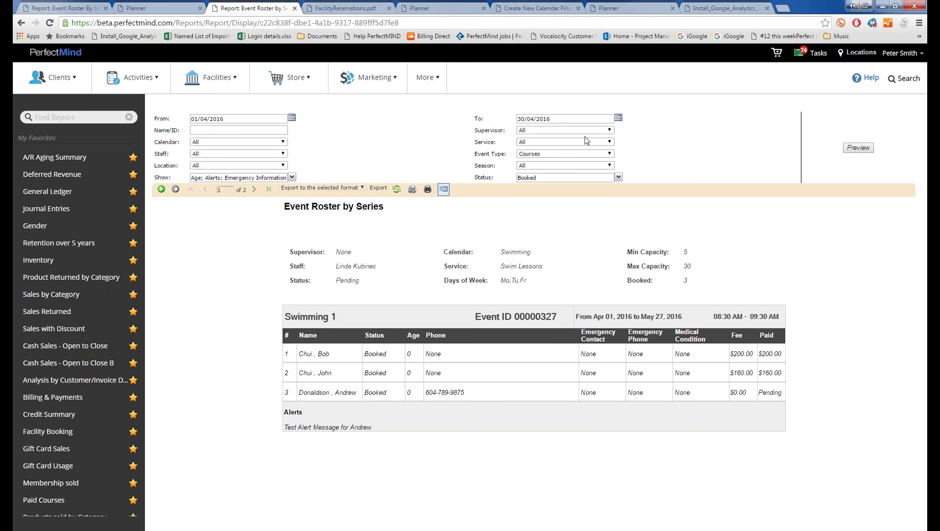
{"action": "left_click", "coordinate": [578, 176]}
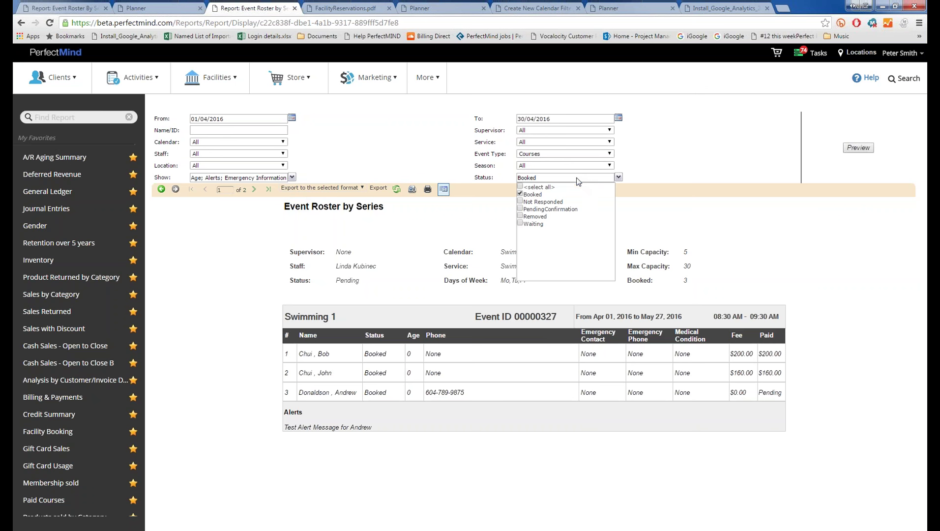
{"action": "left_click", "coordinate": [475, 147]}
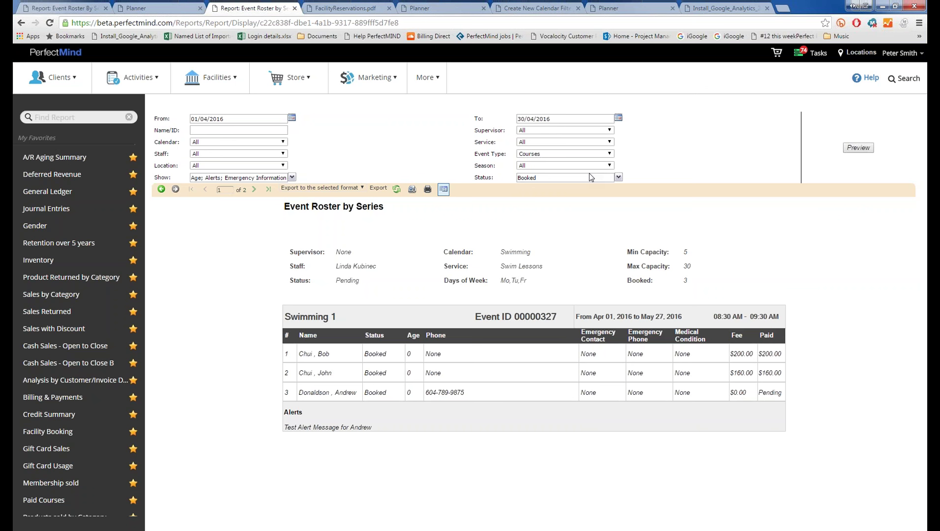
Step: Return to the Planner's yoga calendar and open the full series attendance roster from the Monday, April 4 Morning Yoga event
{"action": "left_click", "coordinate": [147, 8]}
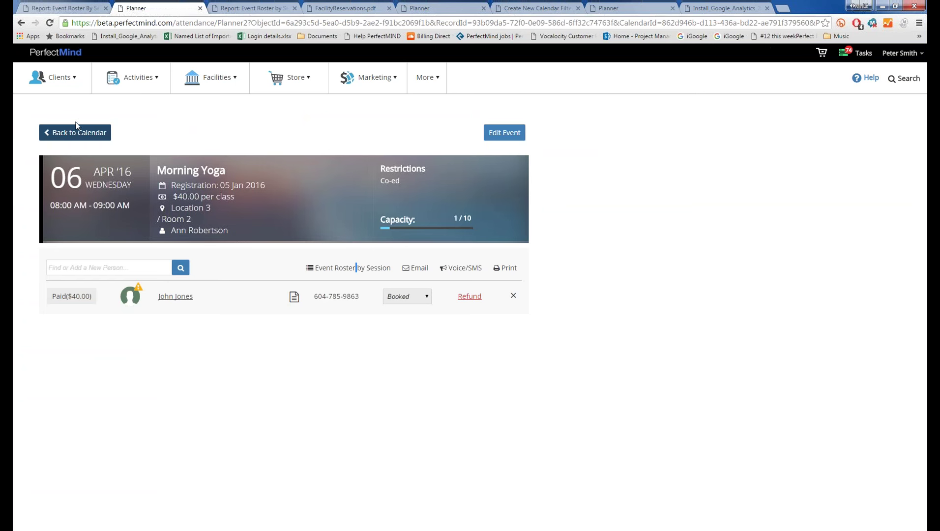
{"action": "left_click", "coordinate": [75, 133]}
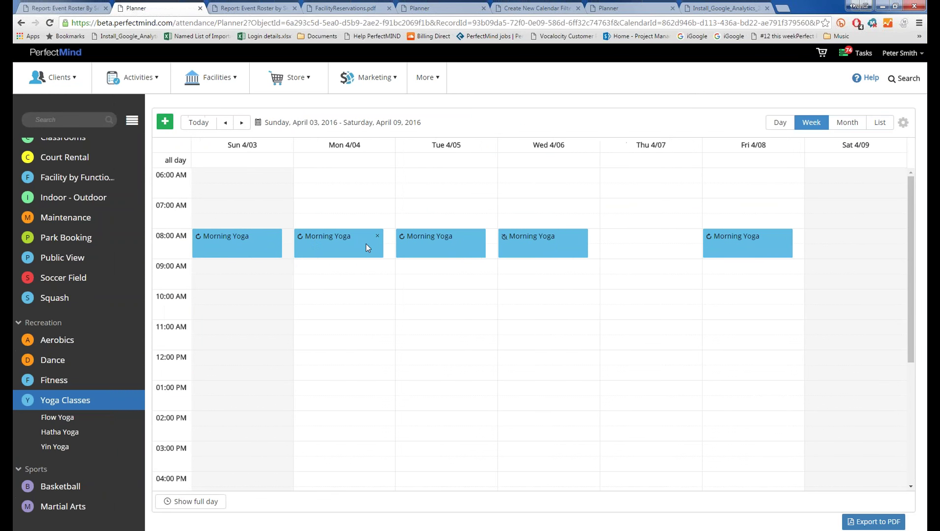
{"action": "left_click", "coordinate": [362, 242]}
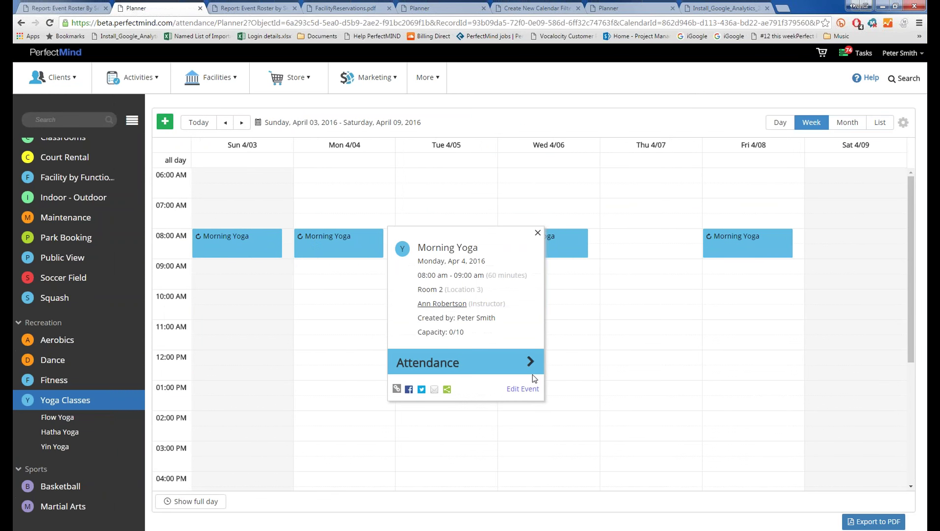
{"action": "left_click", "coordinate": [533, 370]}
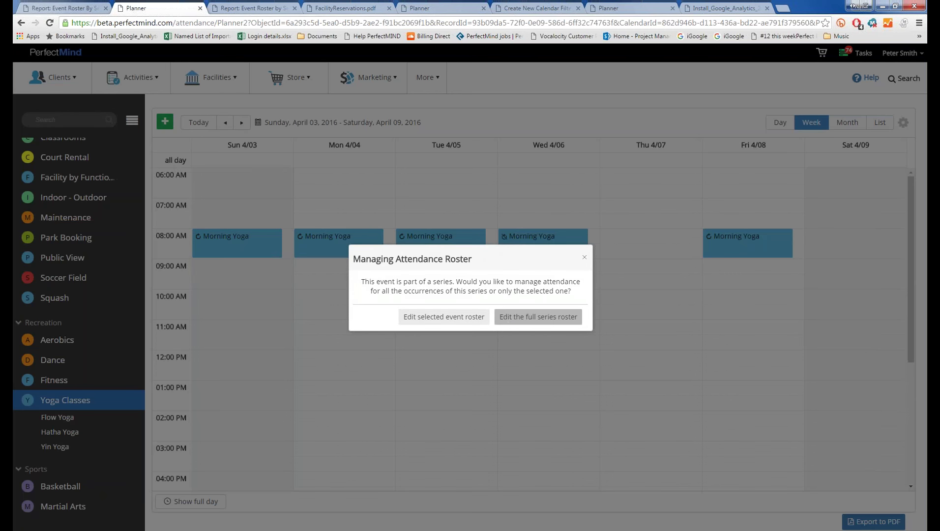
{"action": "left_click", "coordinate": [556, 321]}
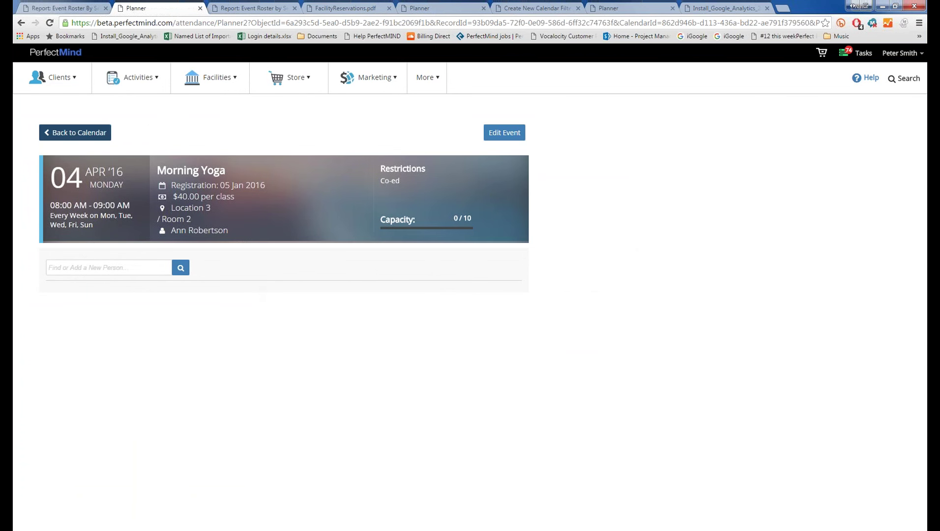
Step: Return to the calendar, find event 15673, Swimming 103 (2-5 yrs old), and open its Event Roster by Series
{"action": "left_click", "coordinate": [75, 132]}
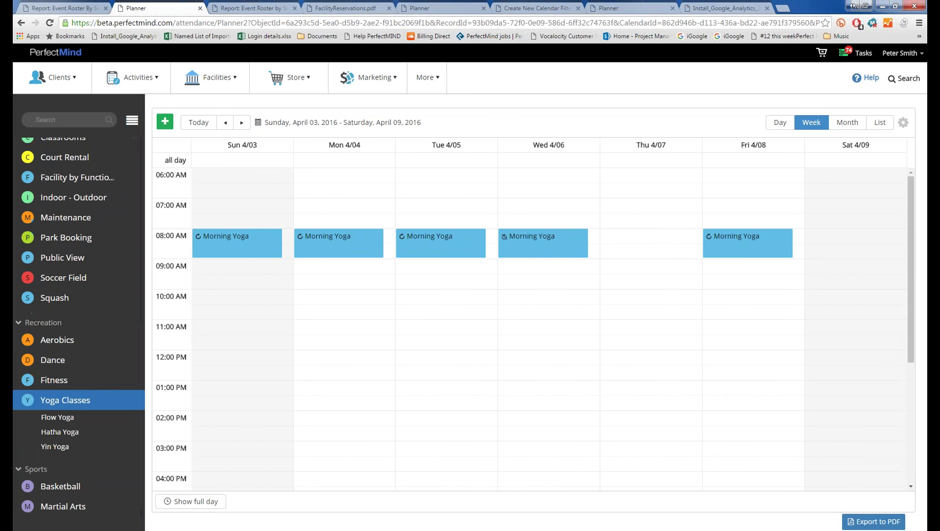
{"action": "type", "text": "15673"}
{"action": "key", "text": "Return"}
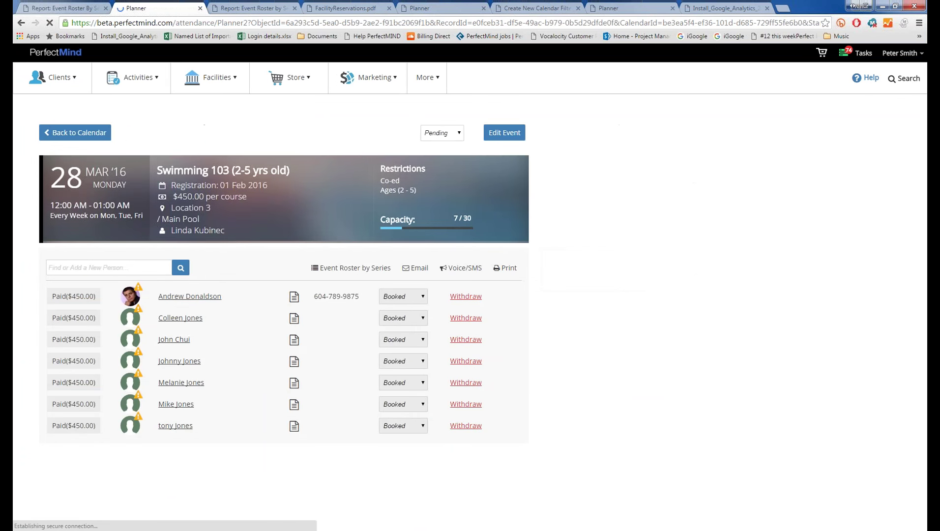
{"action": "left_click", "coordinate": [369, 270]}
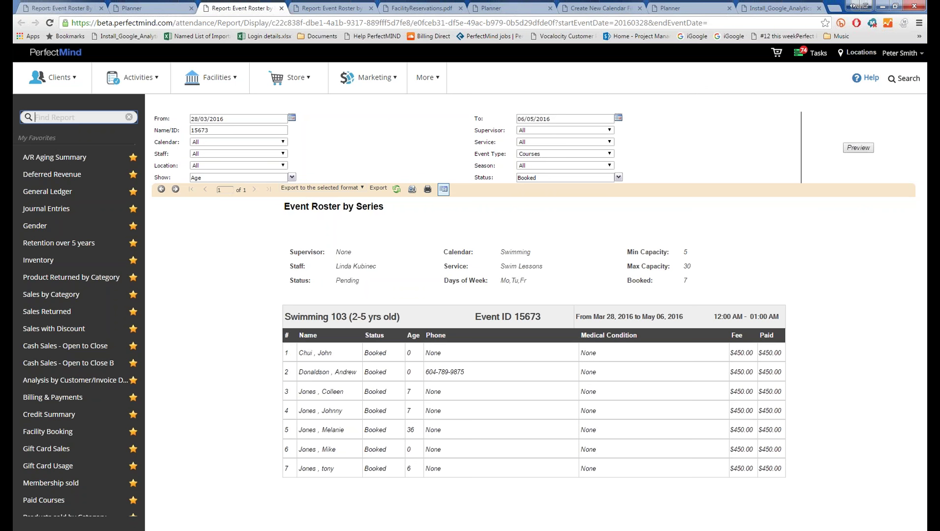
Step: Review the Show choices of the Swimming 103 series roster and compare the roster with the event's attendance page
{"action": "left_click", "coordinate": [292, 177]}
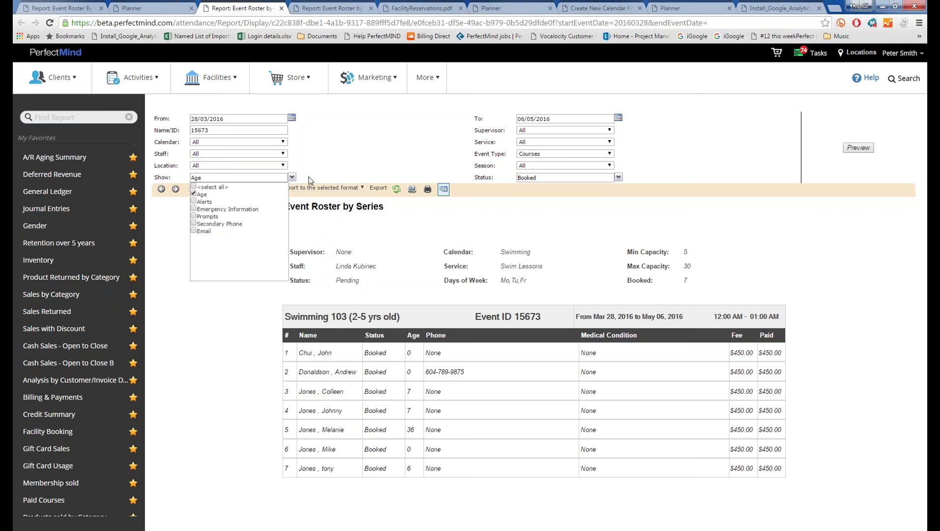
{"action": "left_click", "coordinate": [293, 177]}
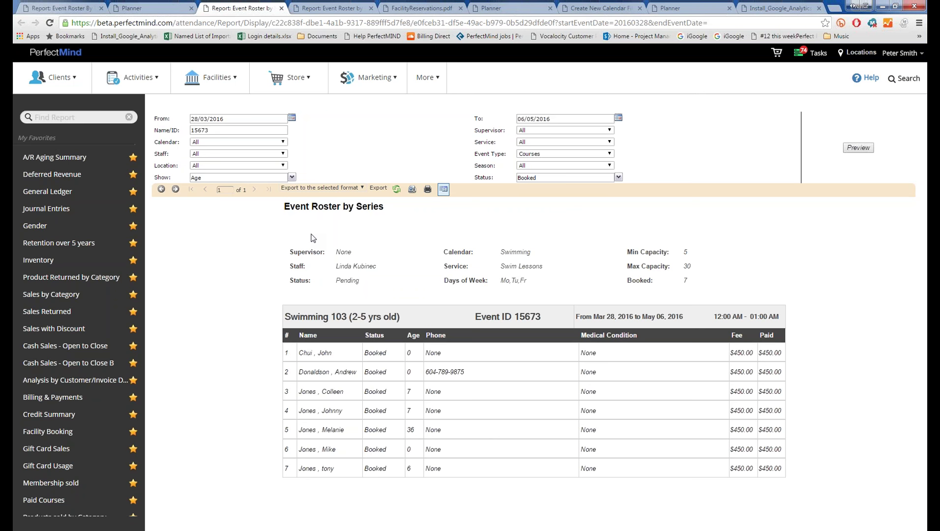
{"action": "left_click", "coordinate": [172, 7]}
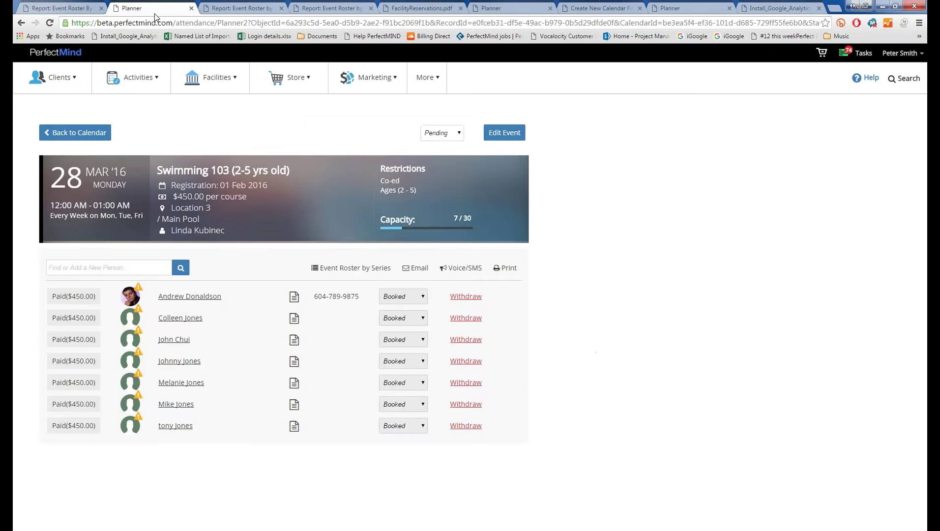
{"action": "left_click", "coordinate": [219, 7]}
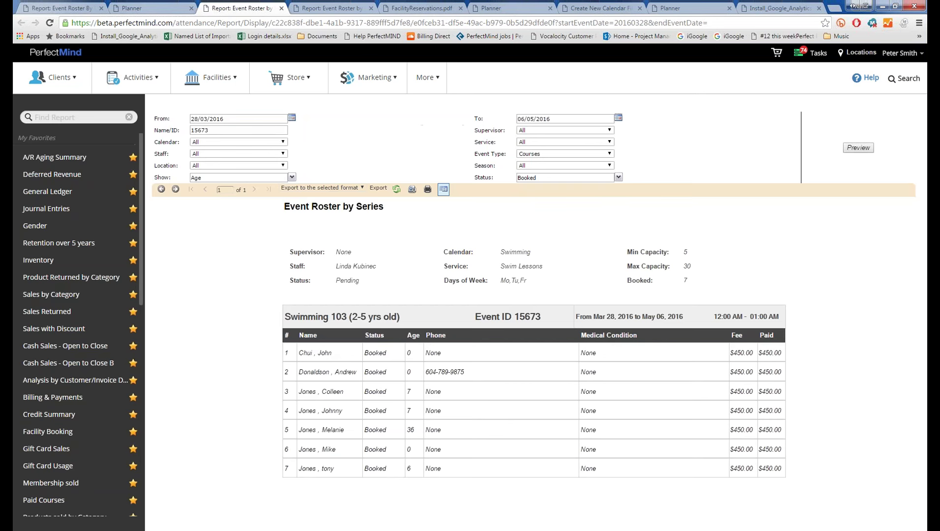
Step: Search the reports for "faci", open Facility Schedule and look through its events
{"action": "left_click", "coordinate": [36, 118]}
{"action": "type", "text": "faci"}
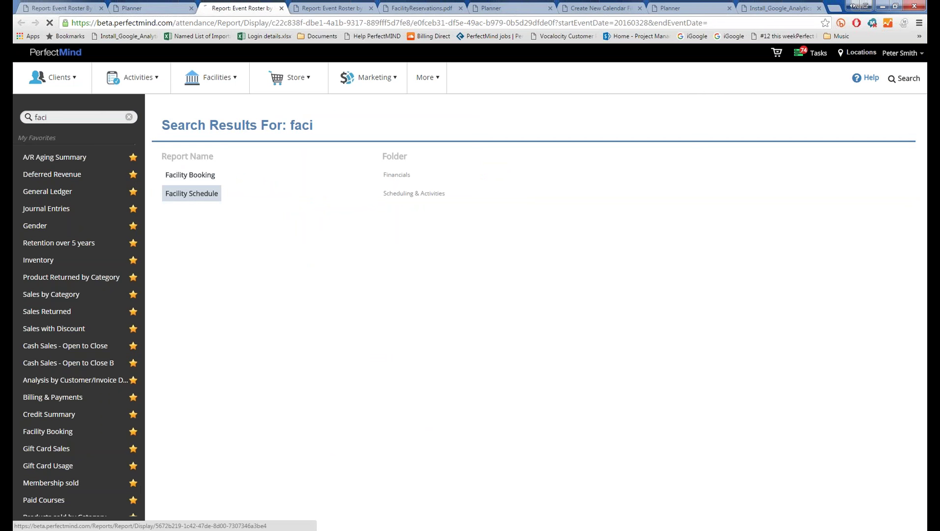
{"action": "left_click", "coordinate": [180, 195]}
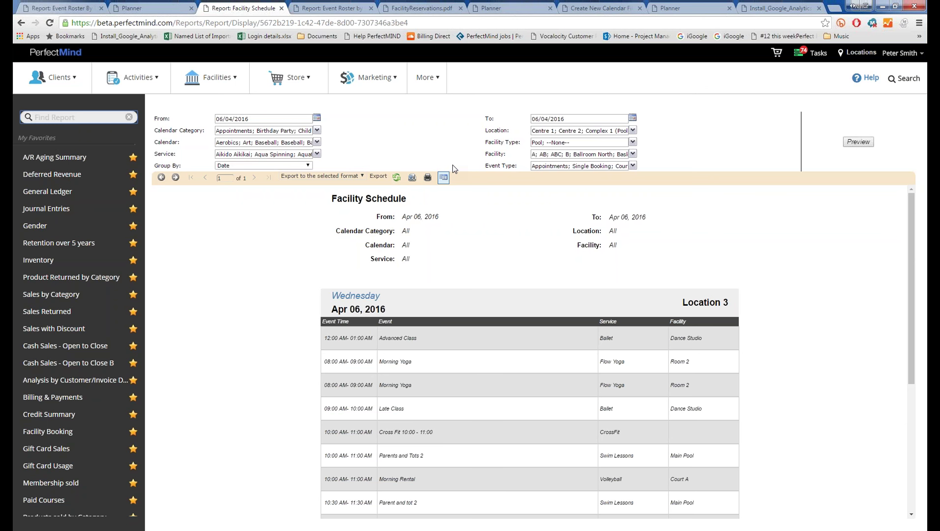
{"action": "scroll", "coordinate": [391, 276], "scroll_direction": "down", "scroll_amount": 4}
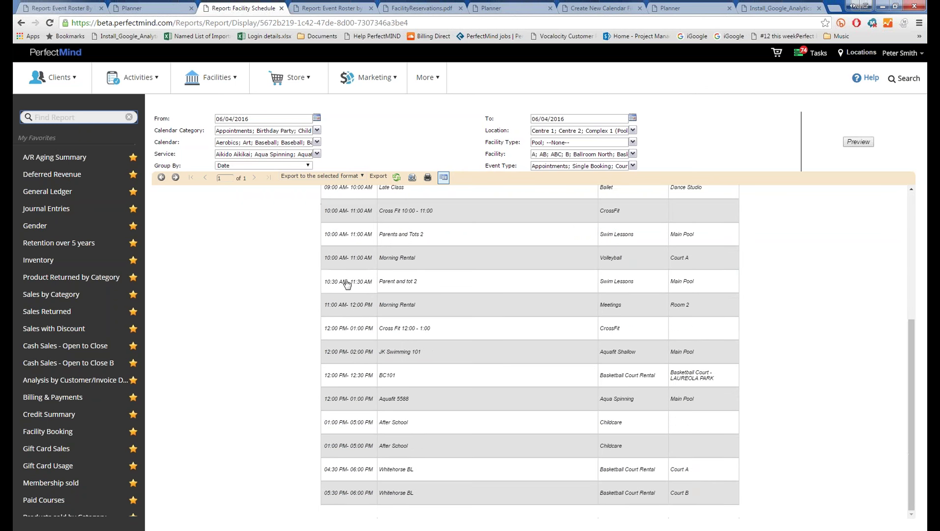
{"action": "scroll", "coordinate": [362, 302], "scroll_direction": "up", "scroll_amount": 3}
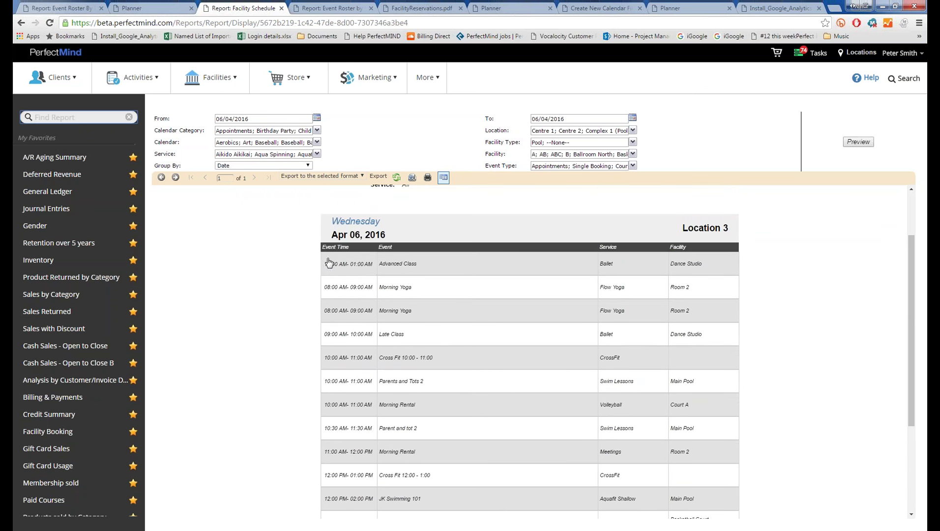
{"action": "scroll", "coordinate": [329, 226], "scroll_direction": "up", "scroll_amount": 2}
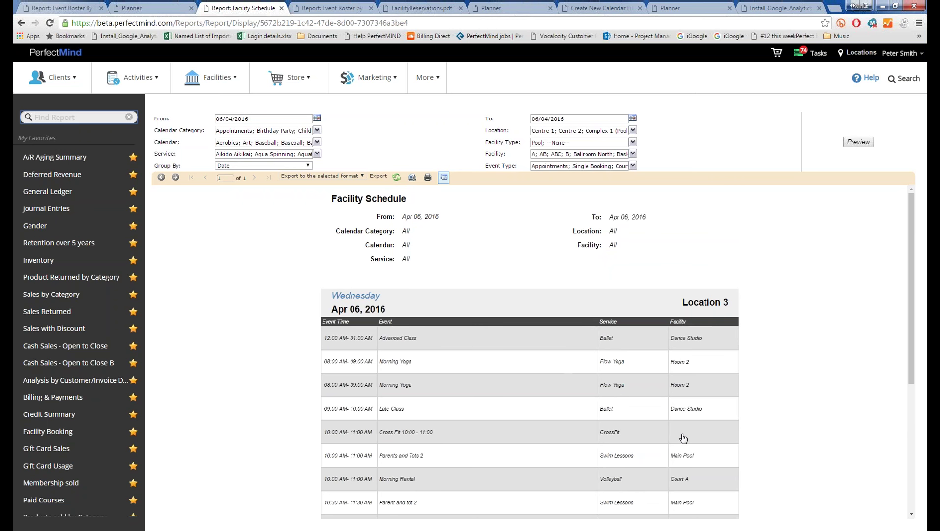
{"action": "scroll", "coordinate": [674, 453], "scroll_direction": "down", "scroll_amount": 1}
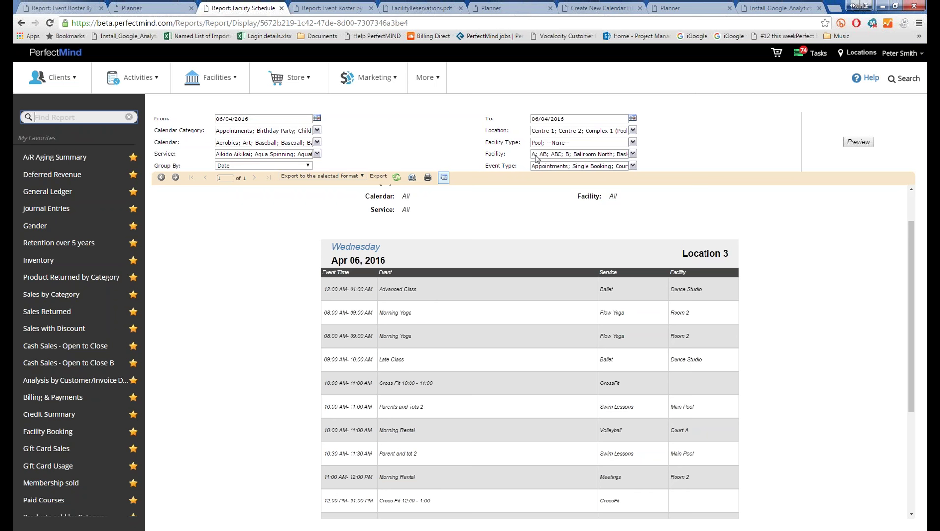
Step: Group the facility schedule by Facility and preview the report
{"action": "left_click", "coordinate": [294, 168]}
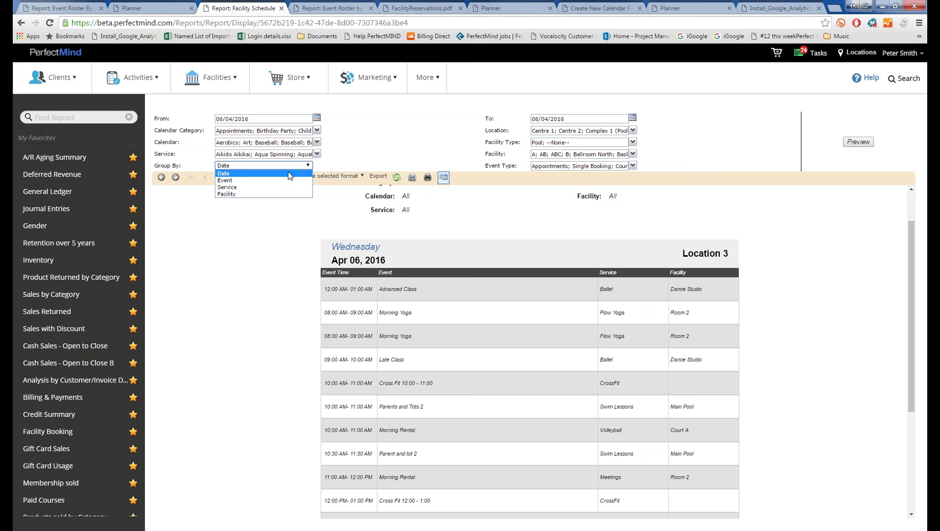
{"action": "left_click", "coordinate": [318, 237]}
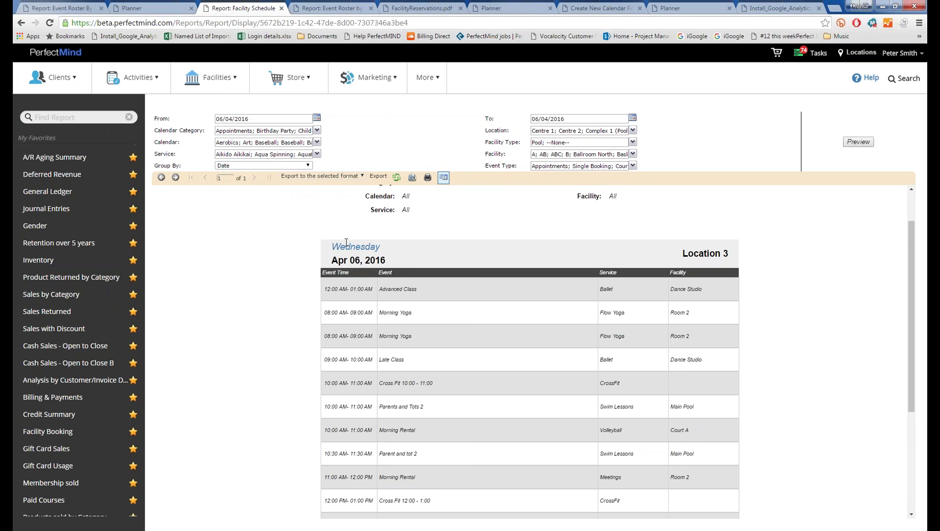
{"action": "triple_click", "coordinate": [385, 260]}
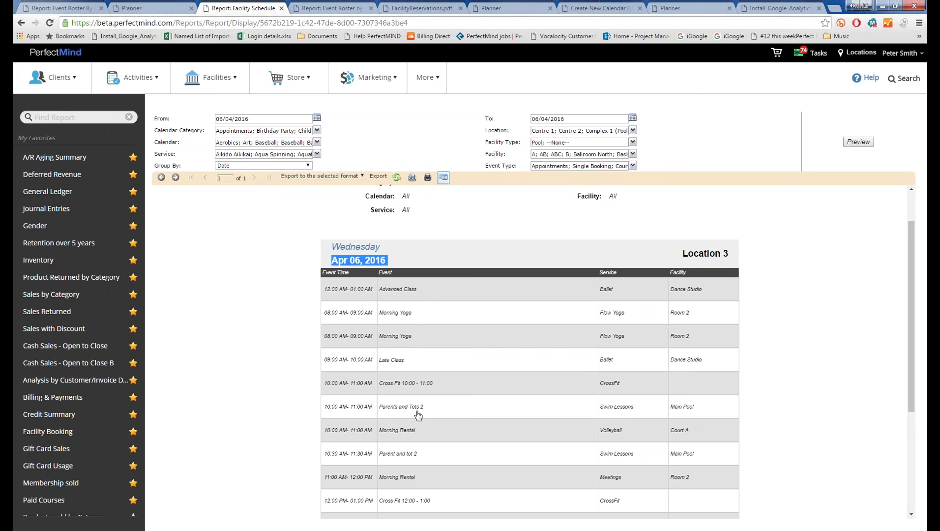
{"action": "left_click", "coordinate": [247, 168]}
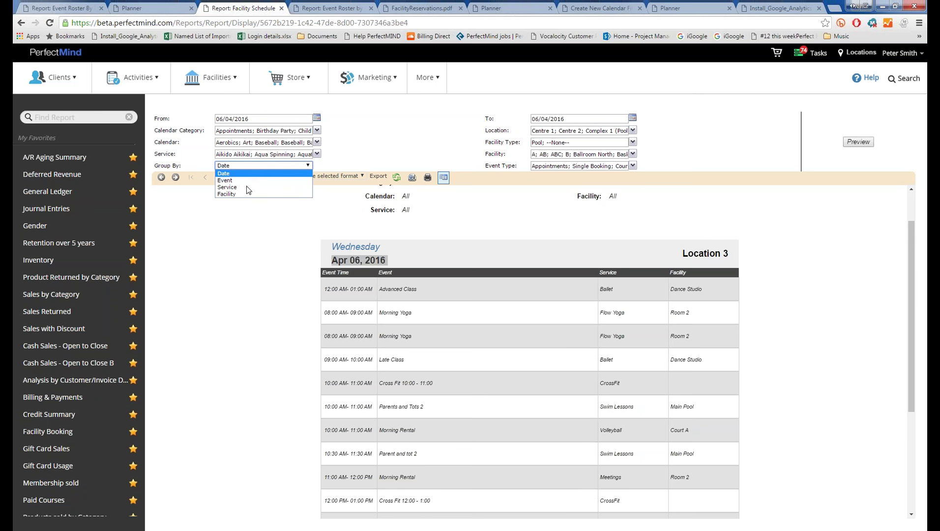
{"action": "left_click", "coordinate": [247, 195]}
{"action": "left_click", "coordinate": [862, 142]}
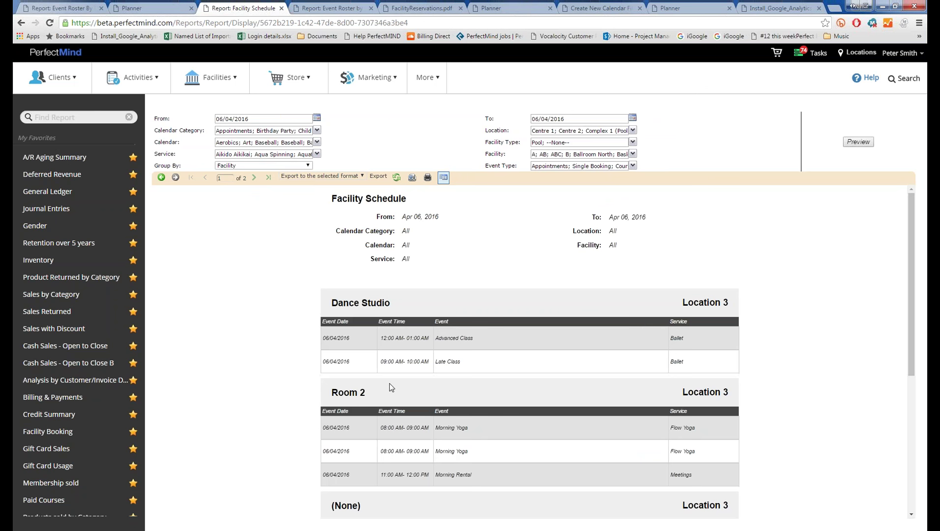
Step: Limit the facility schedule to the Dance Studio facility only and preview the report
{"action": "left_click", "coordinate": [557, 155]}
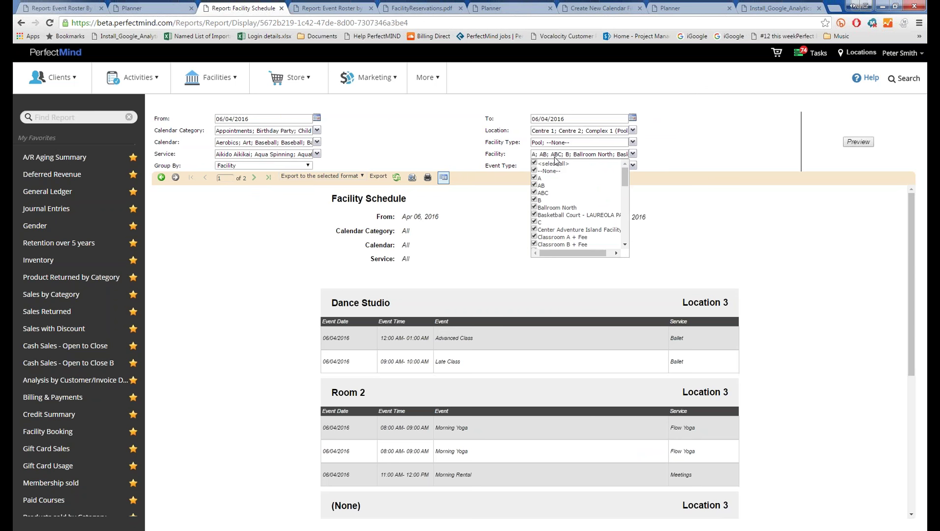
{"action": "left_click", "coordinate": [535, 164]}
{"action": "scroll", "coordinate": [536, 194], "scroll_direction": "down", "scroll_amount": 3}
{"action": "scroll", "coordinate": [536, 196], "scroll_direction": "down", "scroll_amount": 3}
{"action": "scroll", "coordinate": [536, 196], "scroll_direction": "up", "scroll_amount": 3}
{"action": "left_click", "coordinate": [535, 180]}
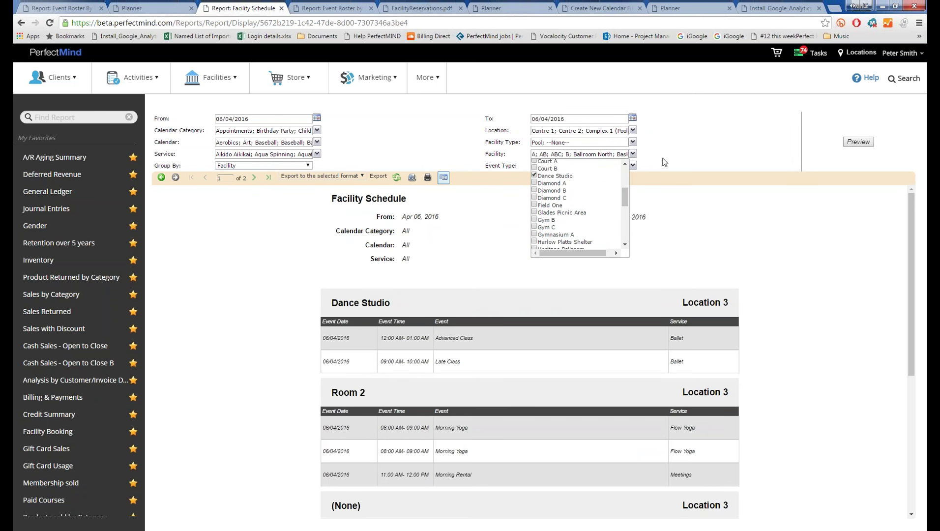
{"action": "left_click", "coordinate": [747, 153]}
{"action": "left_click", "coordinate": [859, 142]}
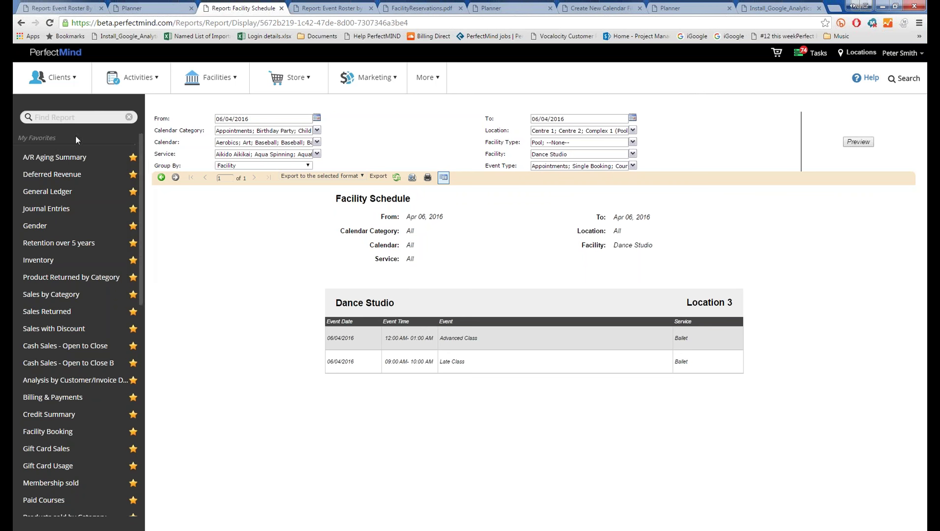
Step: Search the reports for "main", open Maintenance Report and review its setup and takedown entries and Show choices
{"action": "left_click", "coordinate": [63, 120]}
{"action": "type", "text": "main"}
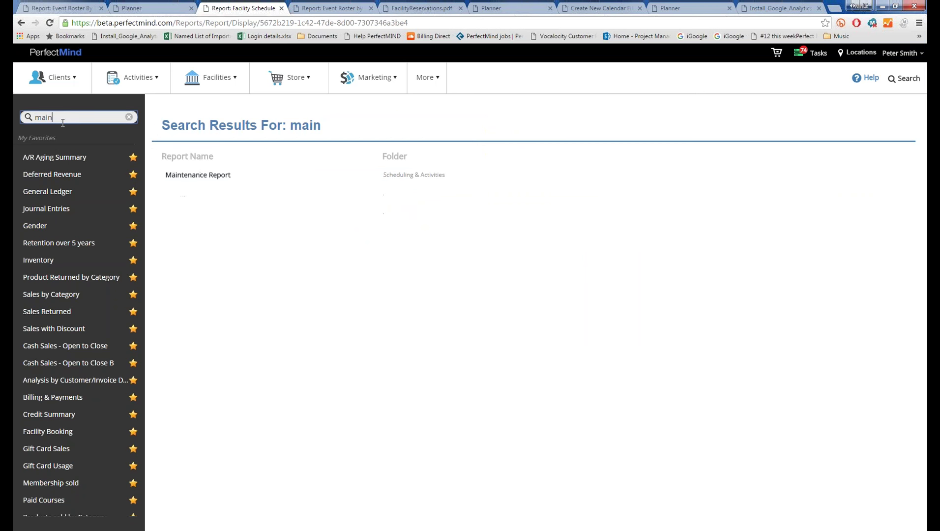
{"action": "left_click", "coordinate": [177, 175]}
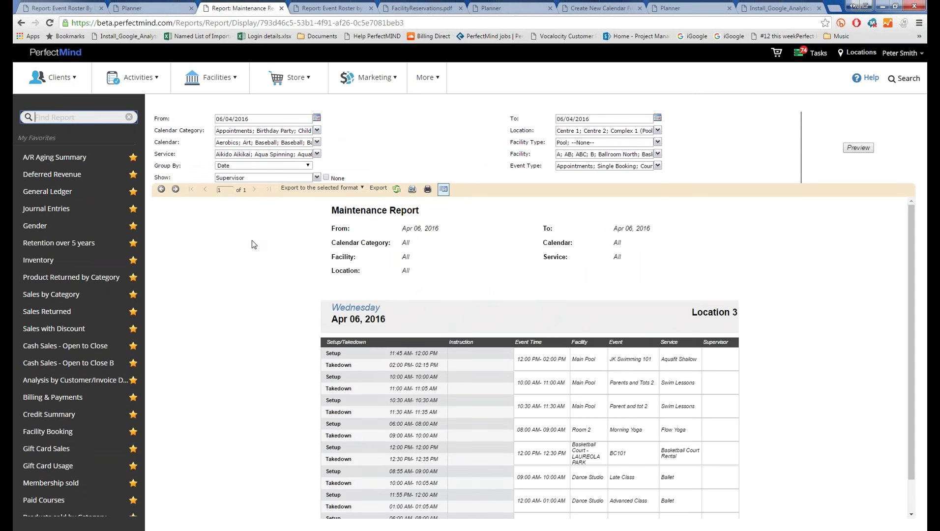
{"action": "scroll", "coordinate": [254, 245], "scroll_direction": "down", "scroll_amount": 1}
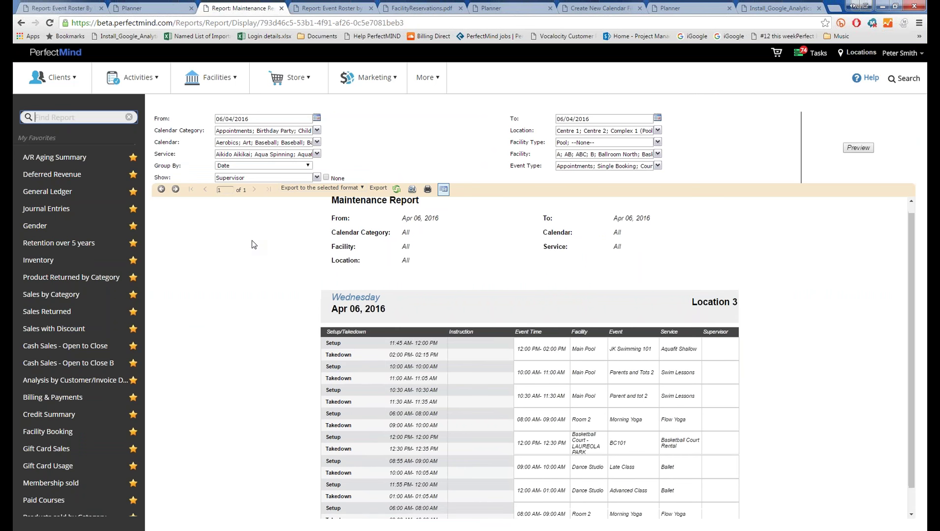
{"action": "scroll", "coordinate": [255, 254], "scroll_direction": "up", "scroll_amount": 1}
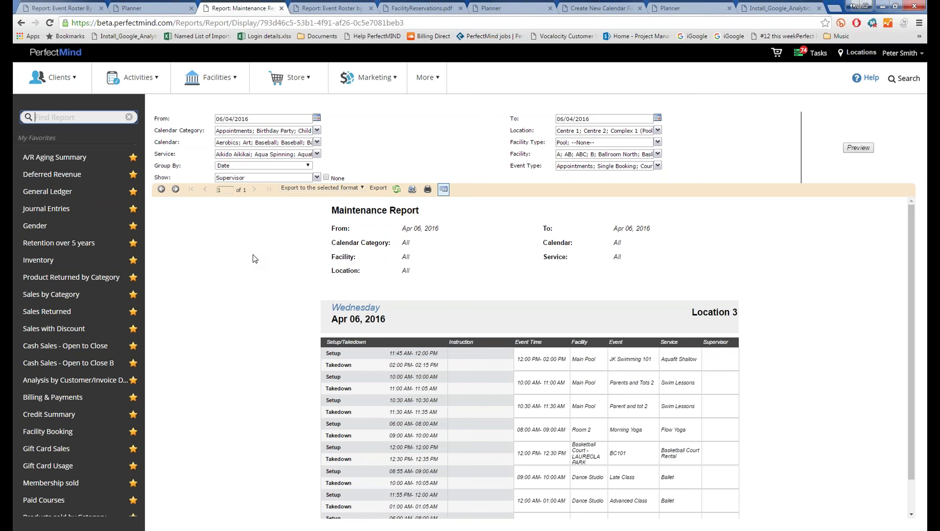
{"action": "scroll", "coordinate": [262, 263], "scroll_direction": "down", "scroll_amount": 1}
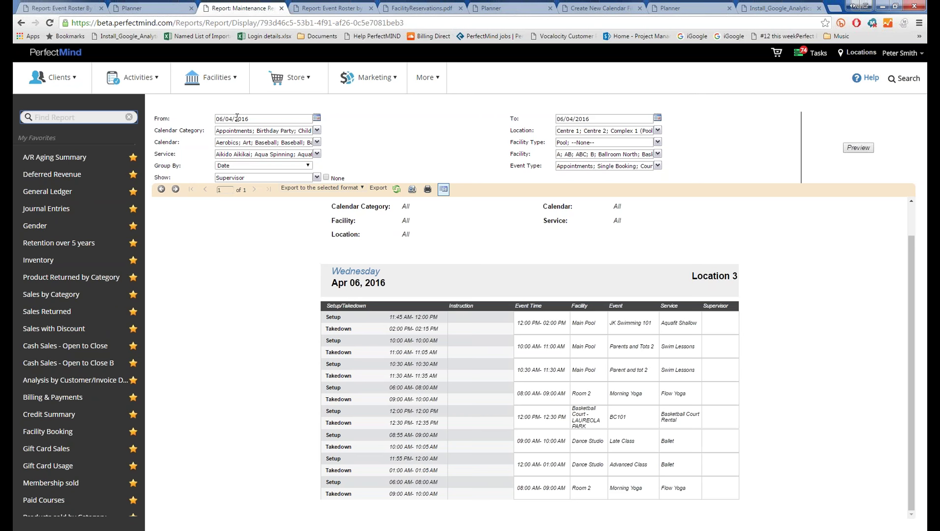
{"action": "left_click", "coordinate": [294, 178]}
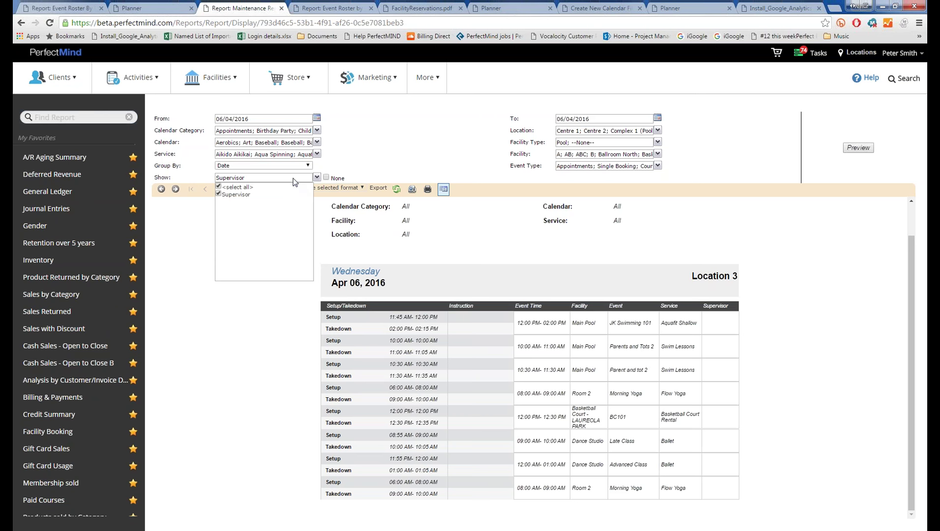
{"action": "left_click", "coordinate": [294, 179]}
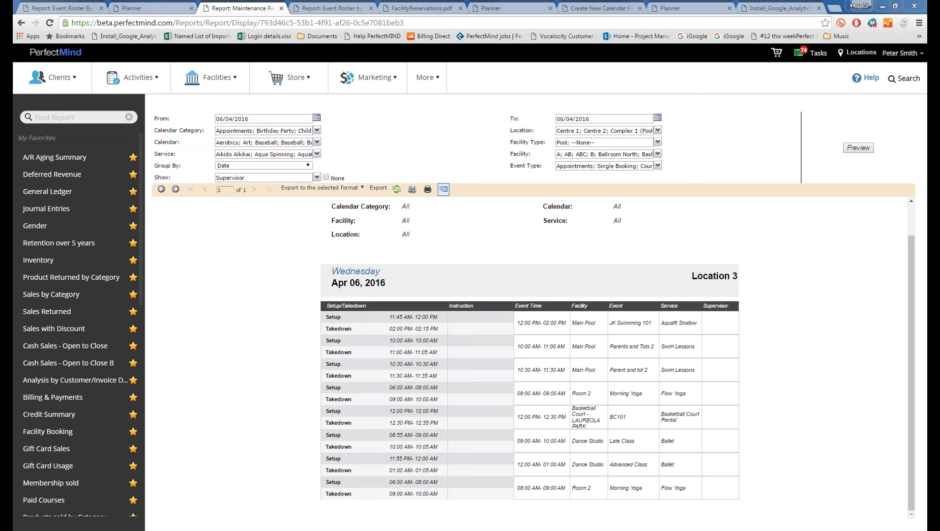
Step: Switch to the other series roster report page, search the reports for "sess" and open Event Roster By Session
{"action": "left_click", "coordinate": [417, 84]}
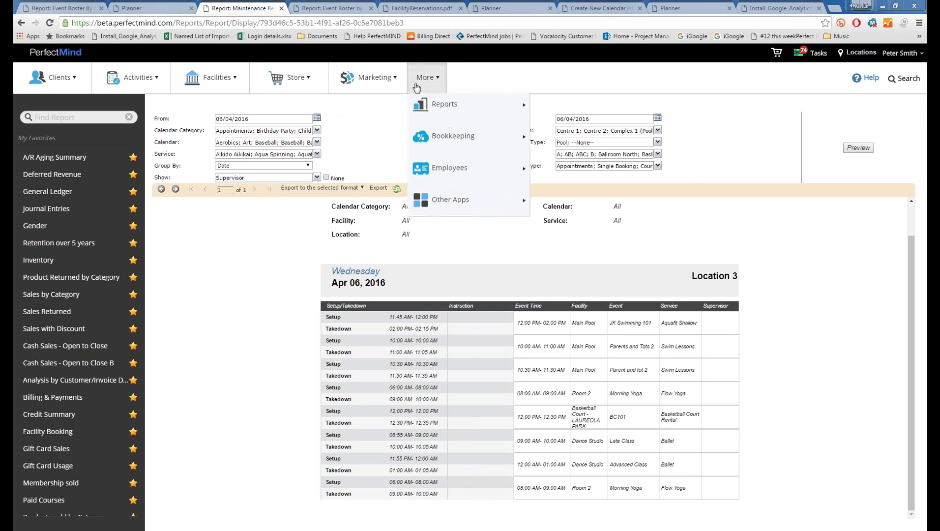
{"action": "left_click", "coordinate": [315, 5]}
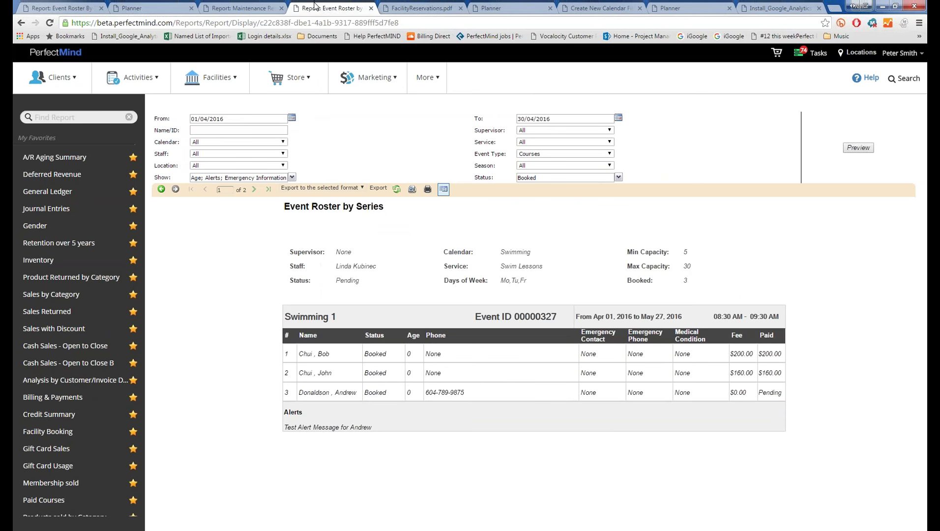
{"action": "left_click", "coordinate": [79, 117]}
{"action": "type", "text": "sess"}
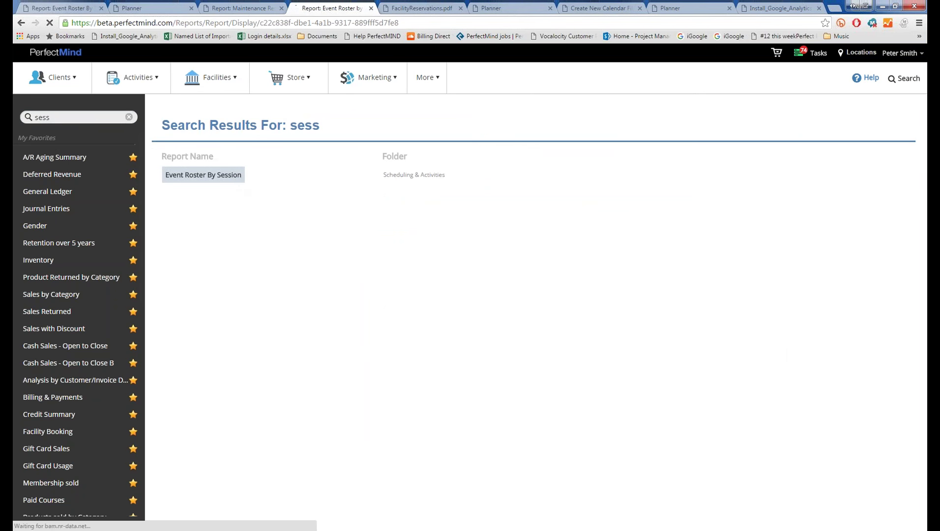
{"action": "left_click", "coordinate": [201, 175]}
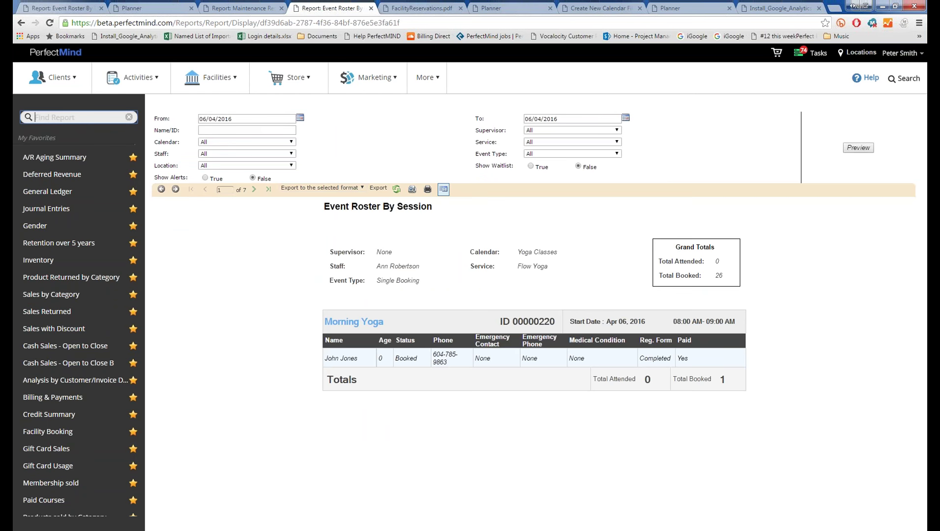
Step: Set the session roster's From date to 28/03/2016, preview it and highlight the Swimming 103 attendees with uncompleted registration forms
{"action": "left_click", "coordinate": [301, 119]}
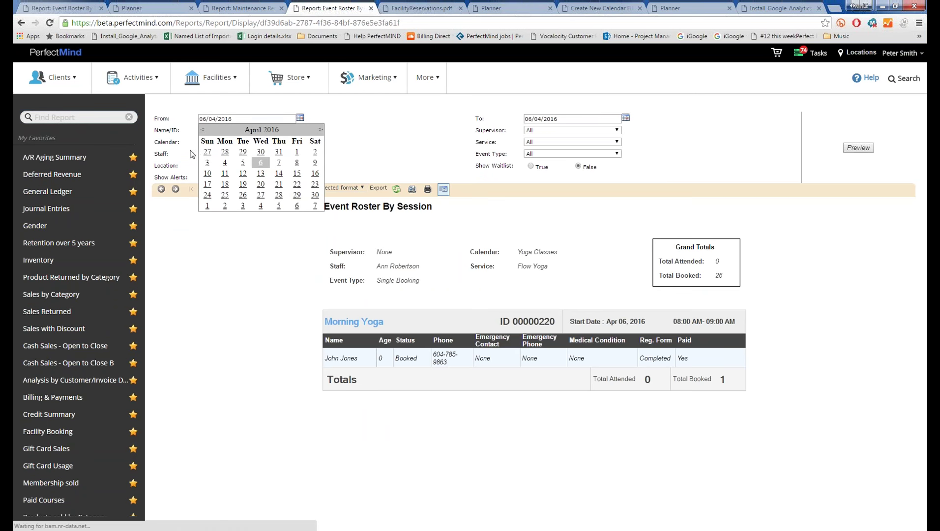
{"action": "left_click", "coordinate": [225, 151]}
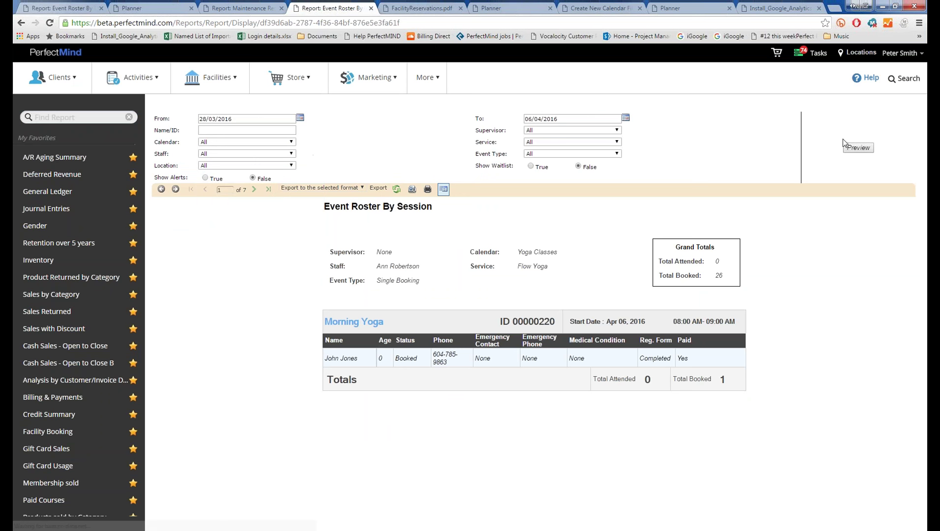
{"action": "left_click", "coordinate": [865, 148]}
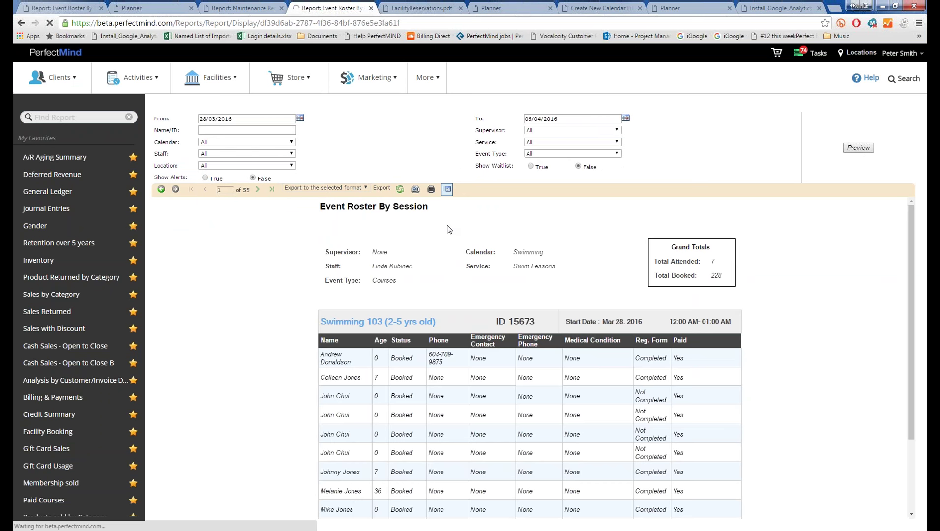
{"action": "scroll", "coordinate": [529, 354], "scroll_direction": "down", "scroll_amount": 1}
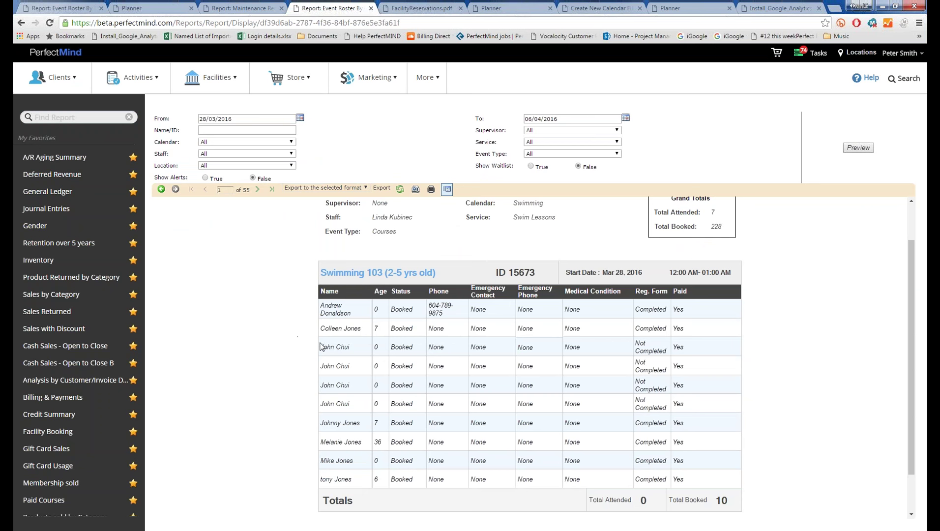
{"action": "left_click_drag", "start_coordinate": [323, 345], "coordinate": [682, 404]}
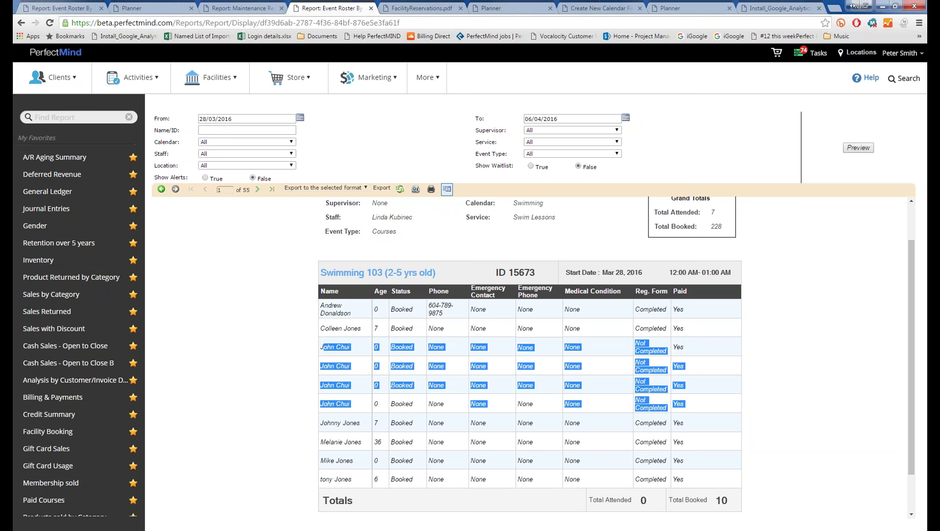
{"action": "left_click", "coordinate": [698, 413]}
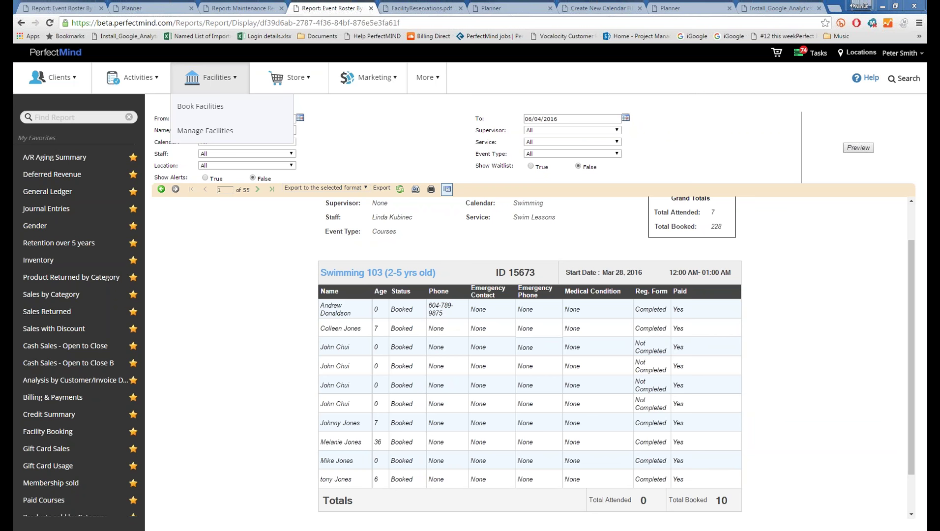
{"action": "mouse_move", "coordinate": [426, 79]}
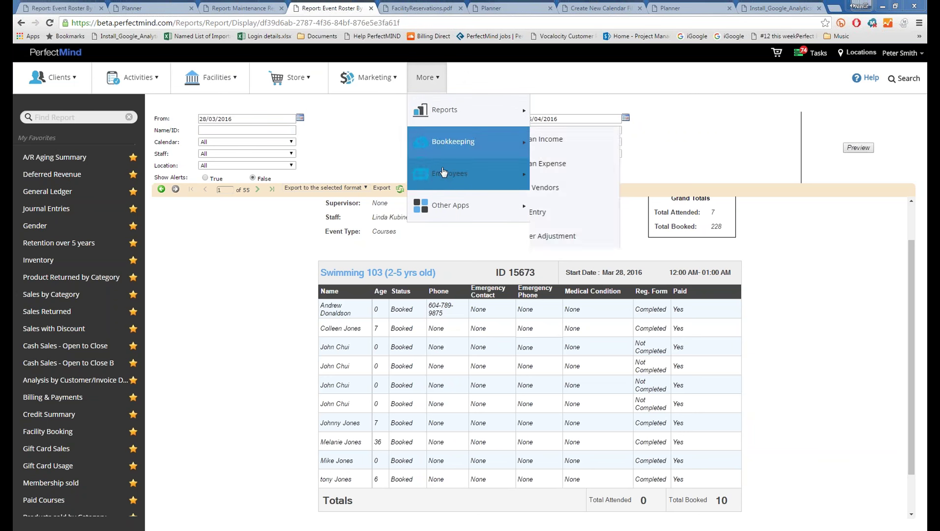
{"action": "mouse_move", "coordinate": [444, 216]}
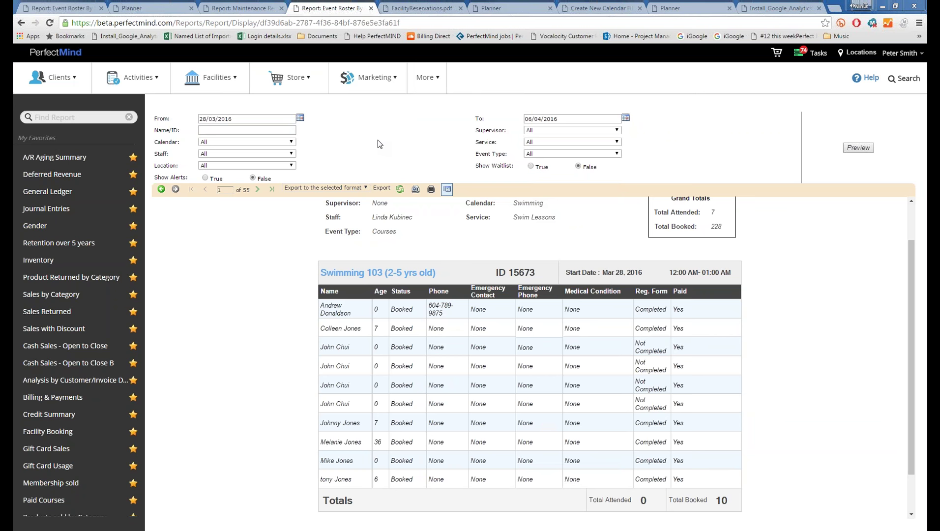